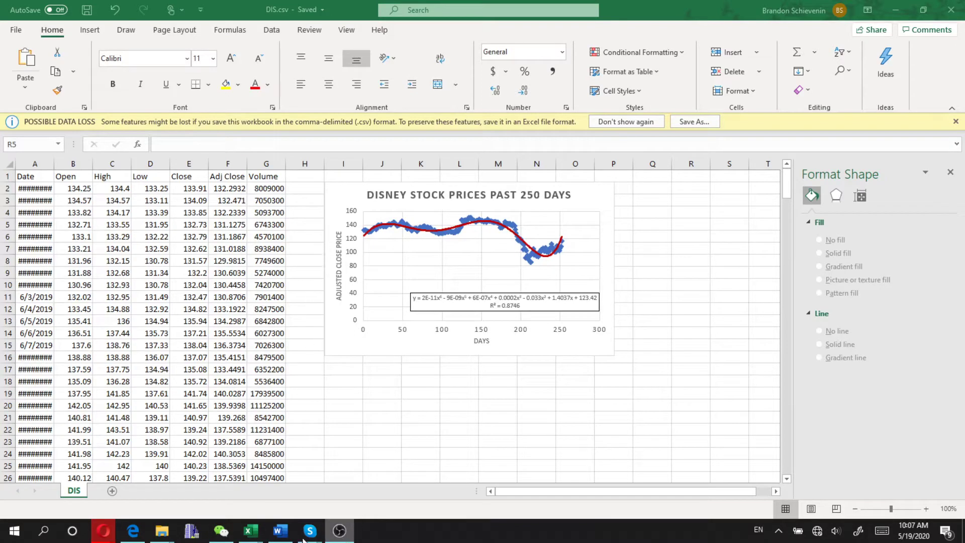
- Open the EGN1006 Excel Basics and Formulas PDF shared in the Calculus AB WeChat chat
mouse_move(252, 528)
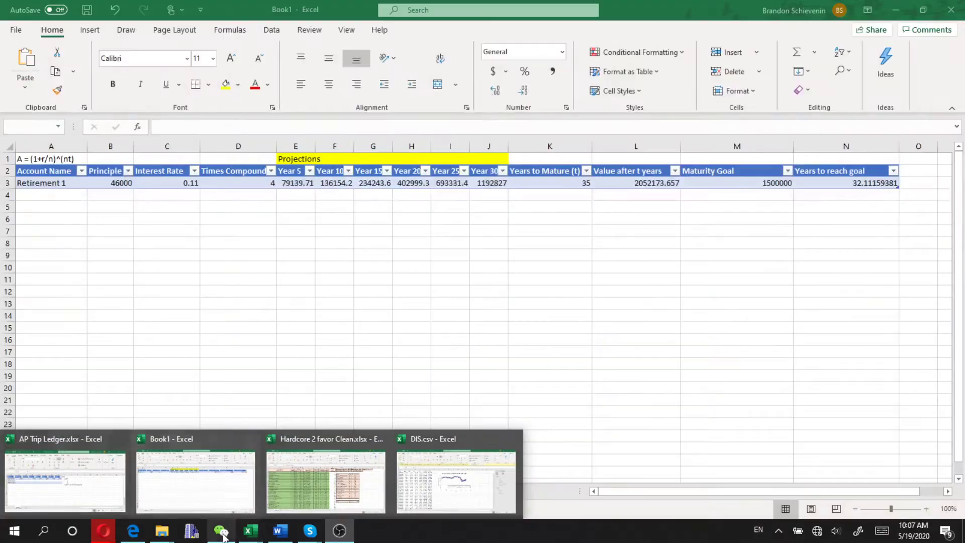
left_click(261, 418)
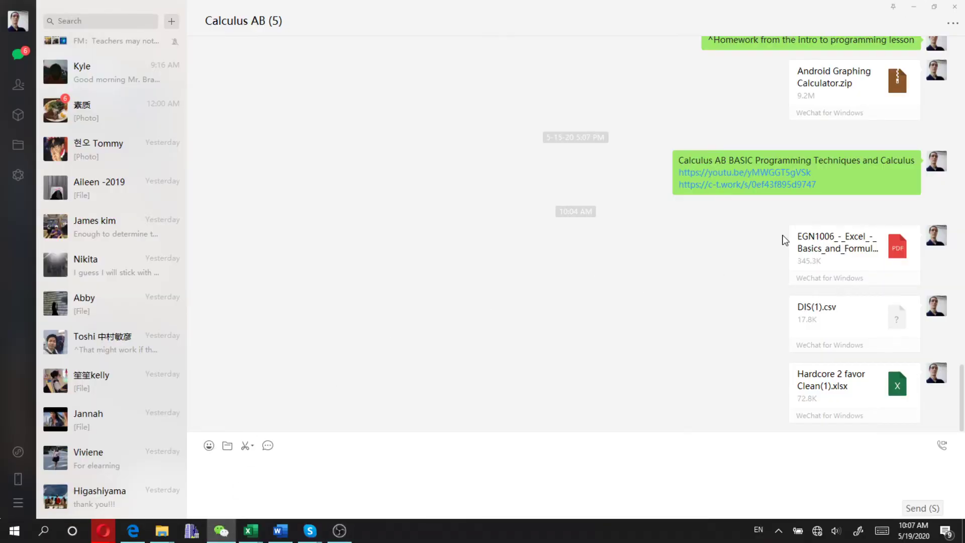
double_click(836, 250)
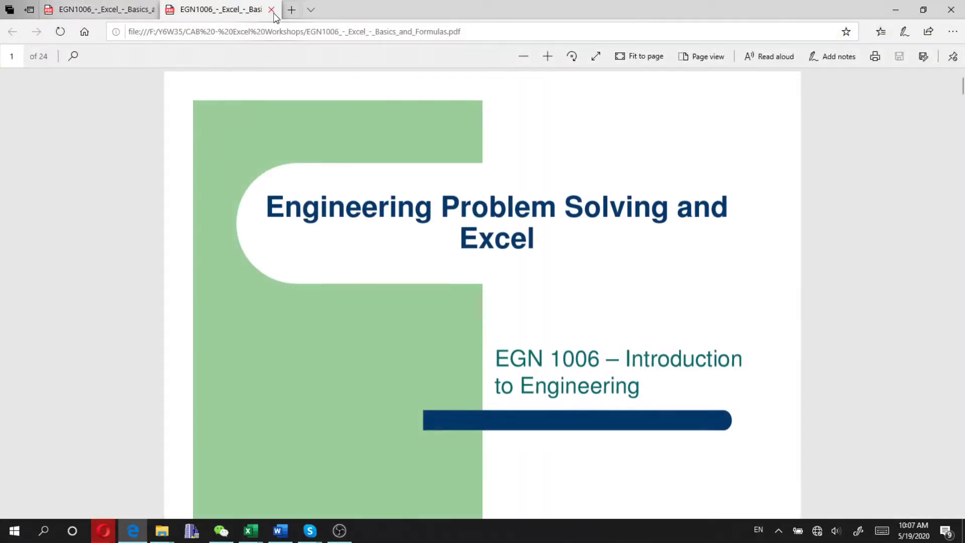
- Close the duplicate Edge tab of the Excel basics PDF
left_click(274, 14)
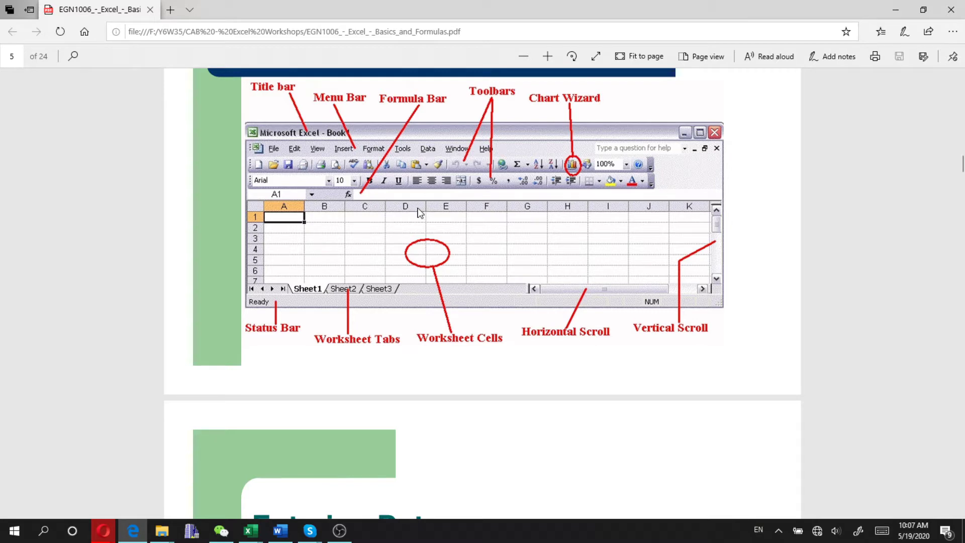
- Minimize Edge, bring the Book1 workbook back to the front and select cell A6
left_click(901, 11)
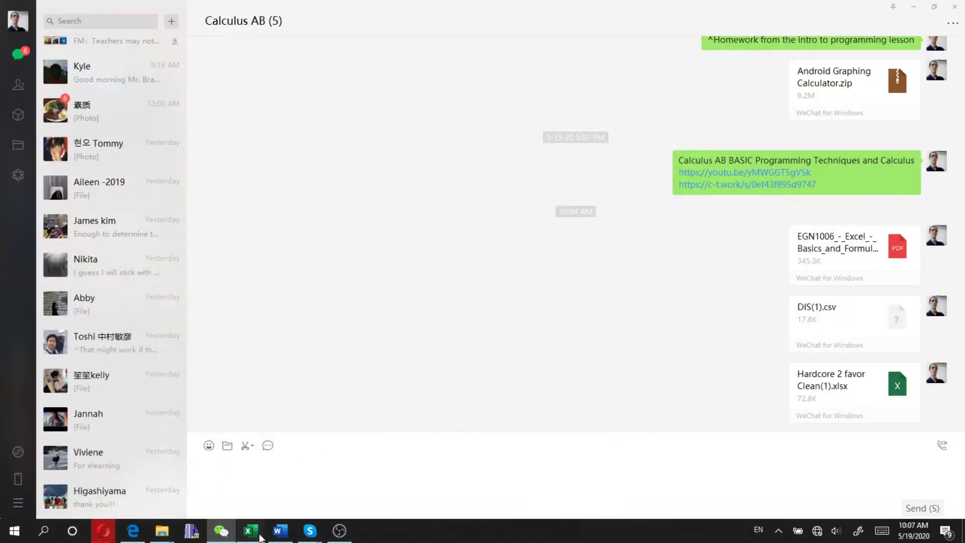
mouse_move(260, 535)
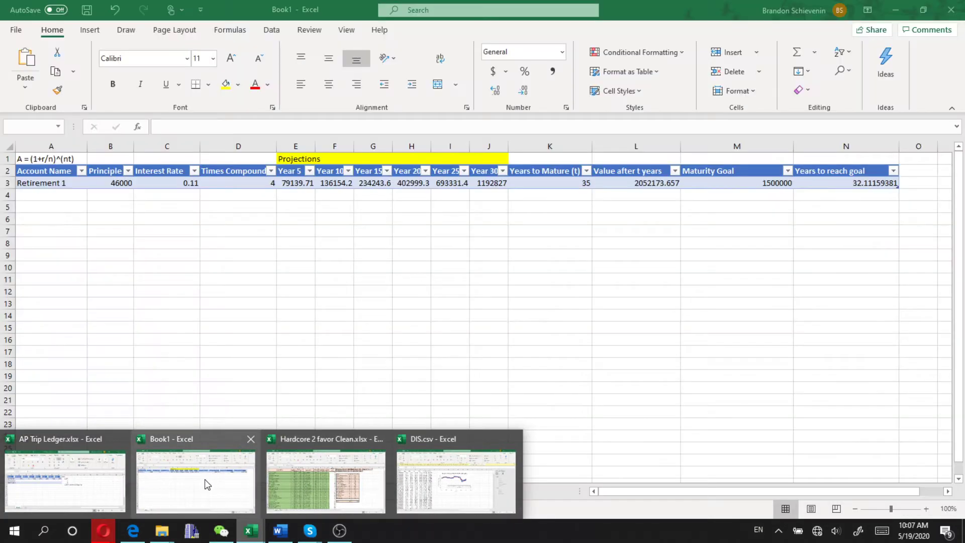
left_click(206, 480)
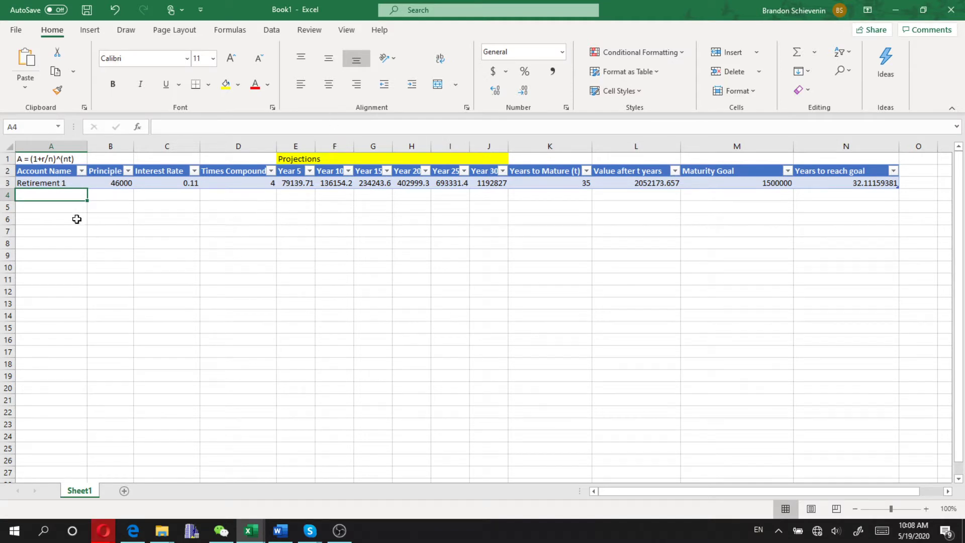
left_click(58, 216)
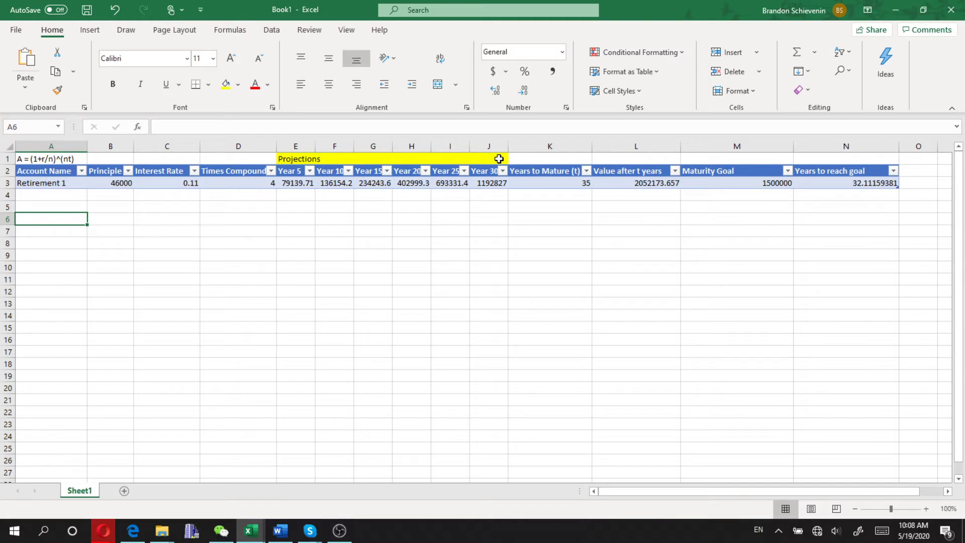
- Label A6 'Compound Interest' and convert A7:N8 into a table with headers
type("Compound I")
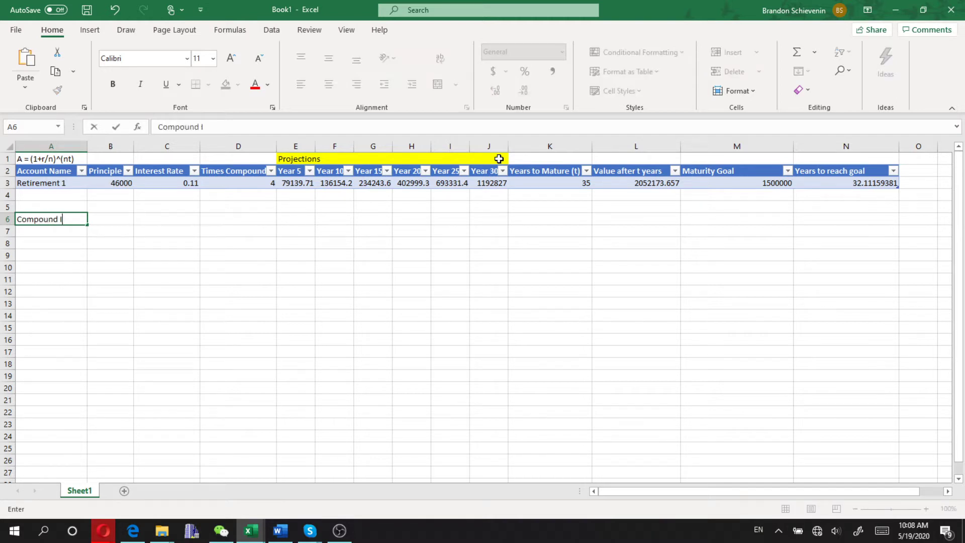
type("nterest")
key("Return")
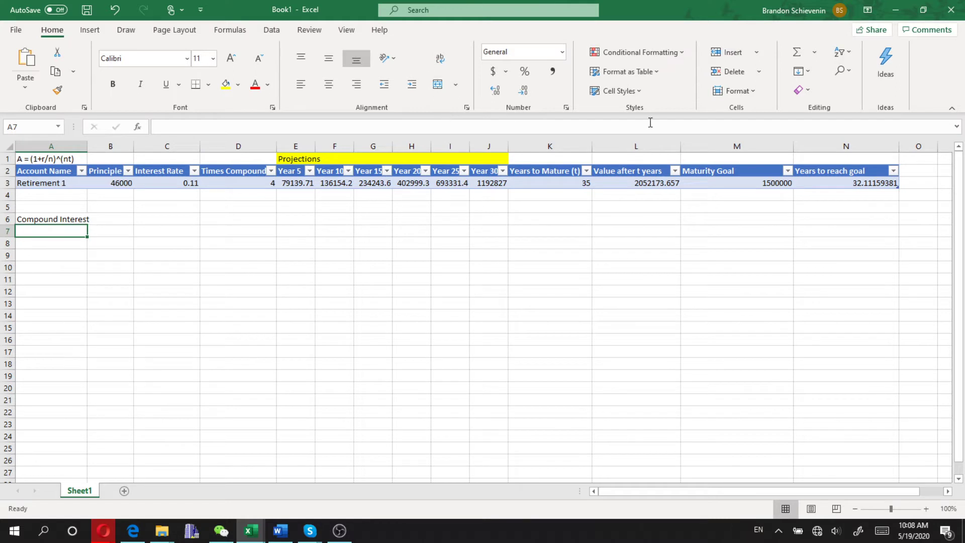
left_click_drag(50, 232, 847, 237)
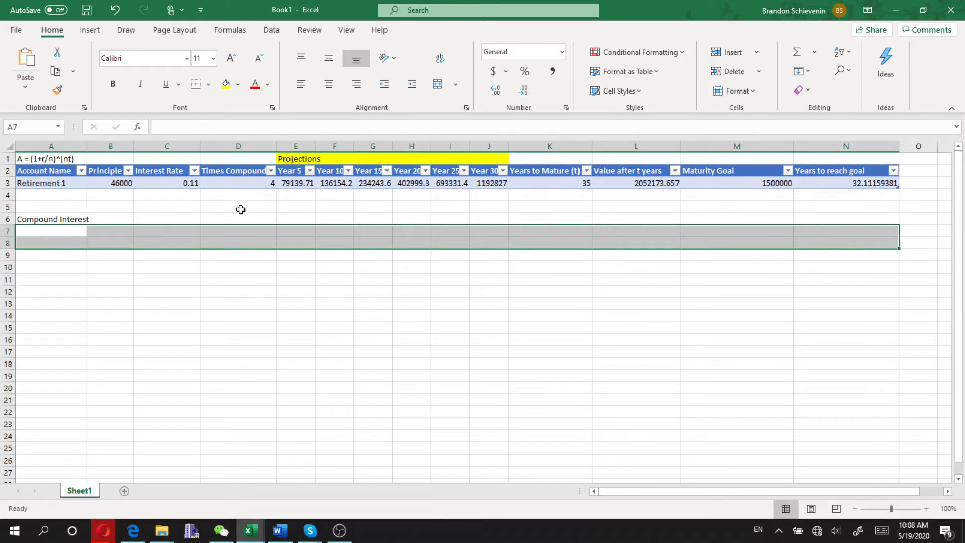
left_click(90, 30)
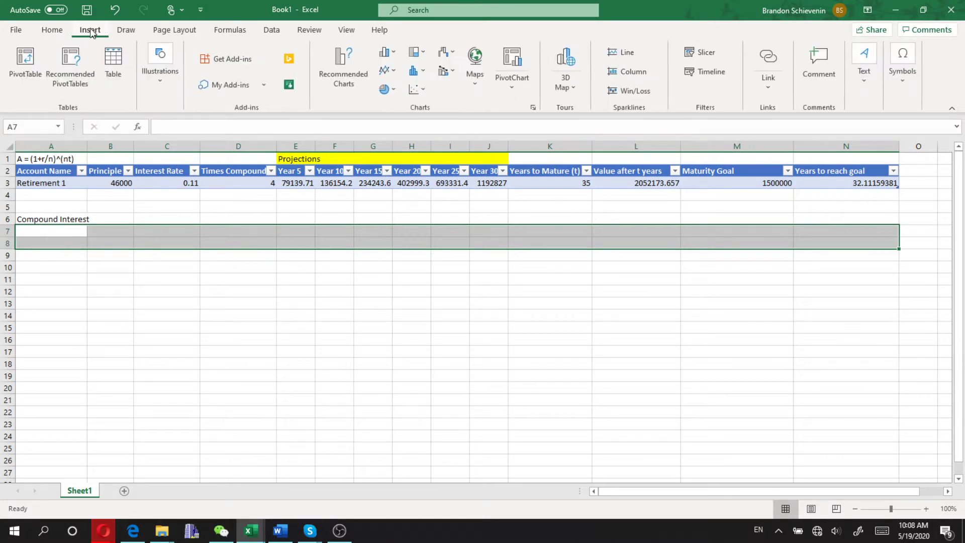
left_click(111, 64)
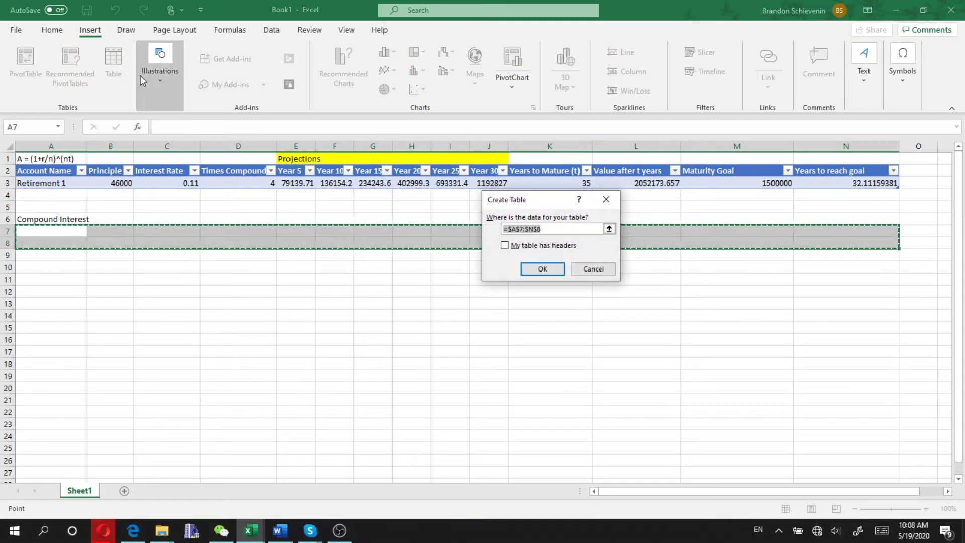
left_click(534, 246)
left_click(542, 268)
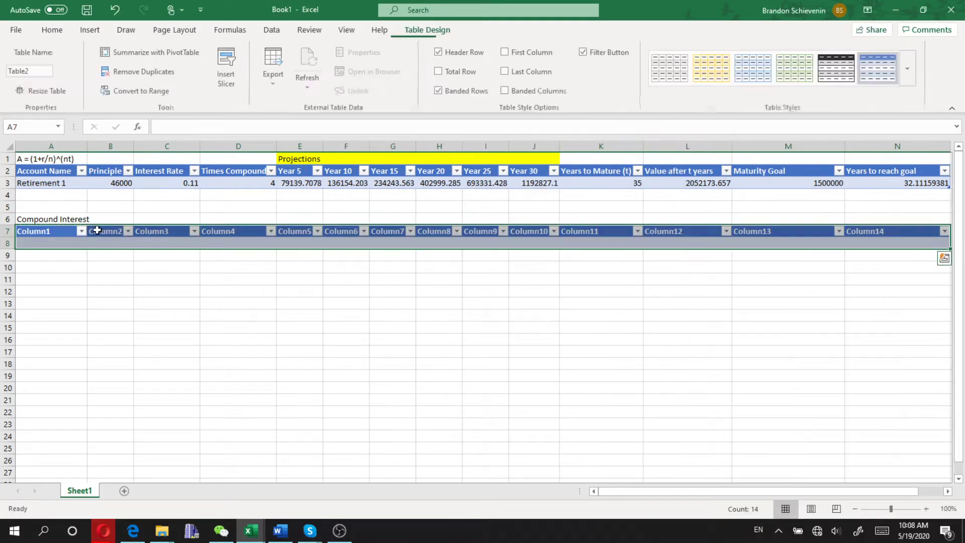
- Name the first headers Account Name, Principle, Interest Rate and Times Compounded
left_click(892, 233)
left_click(56, 231)
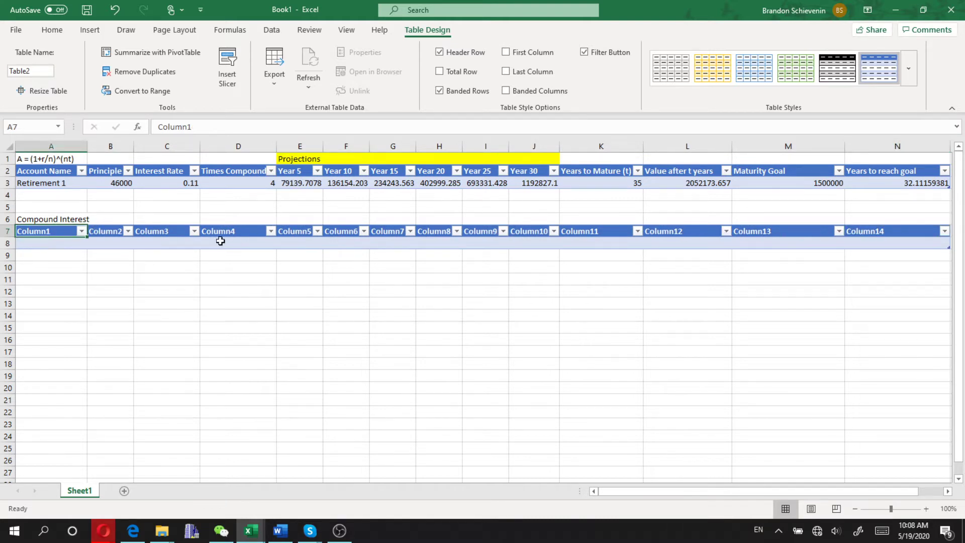
type("Account Name")
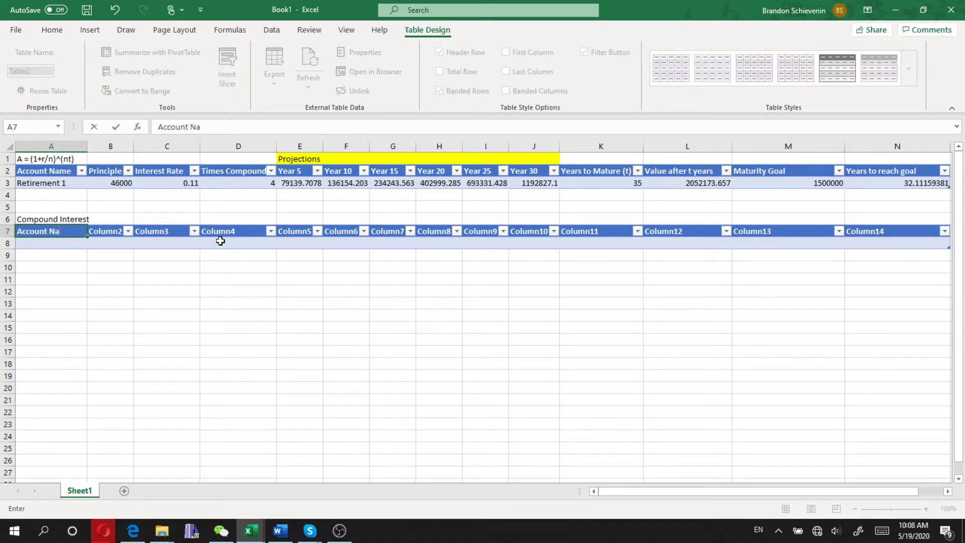
key("Tab")
type("Principle")
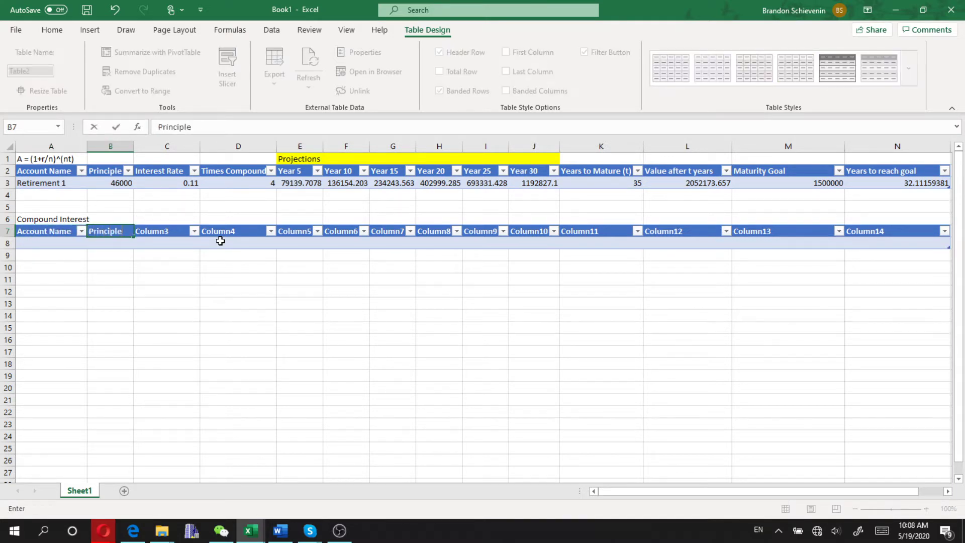
key("Tab")
type("Inter")
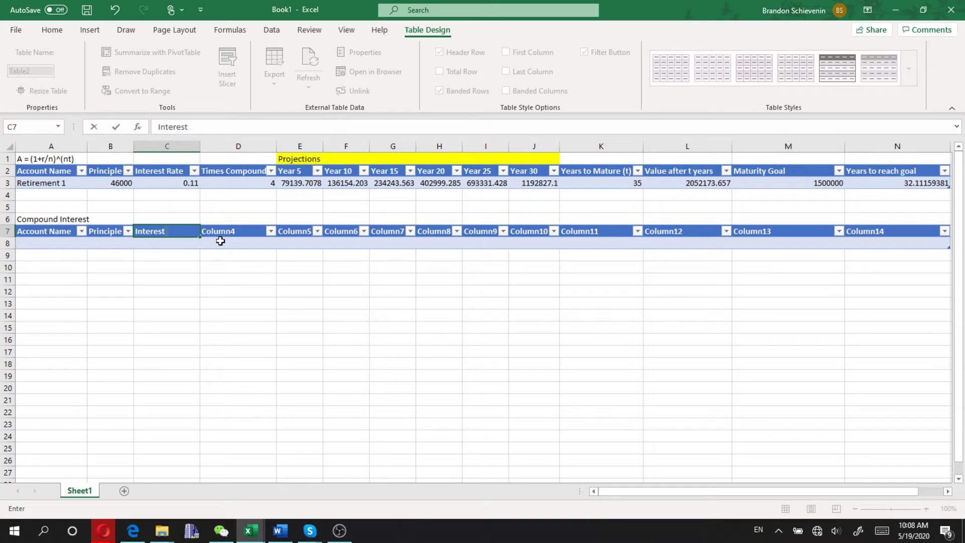
type("est Rate")
key("Tab")
type("Time")
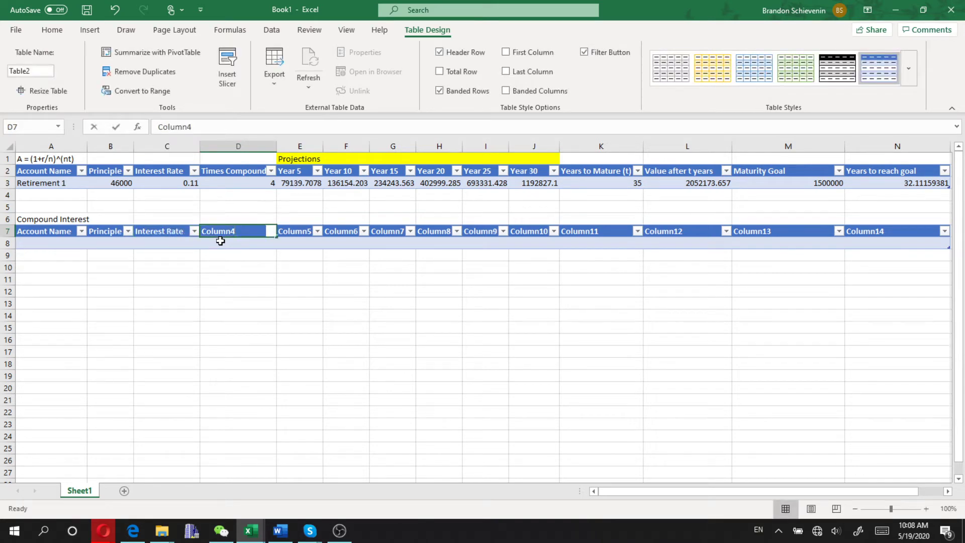
type("s Compounded")
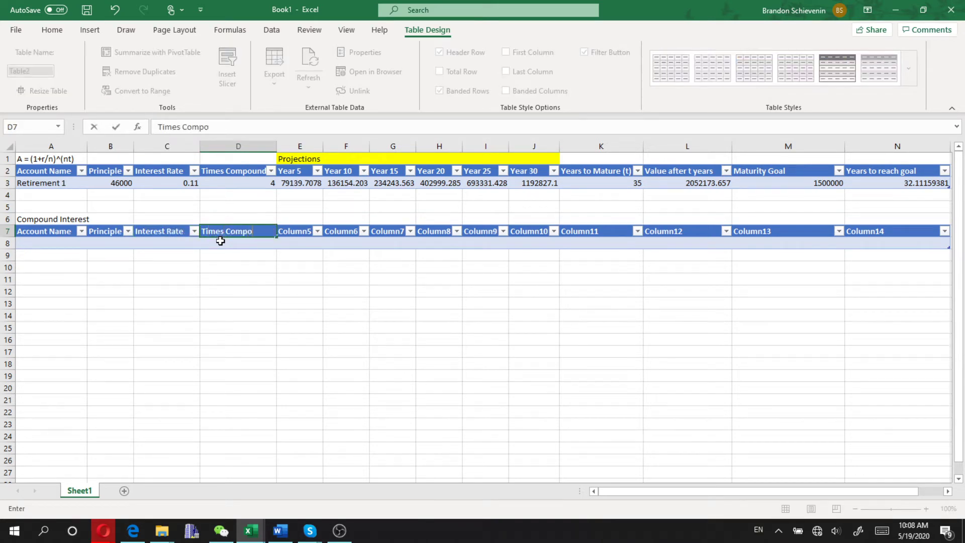
key("Tab")
- Add year headers Y5, Y10, Y15, Y20, Y25, Y30 and a Years to Mature (t) header
type("Y")
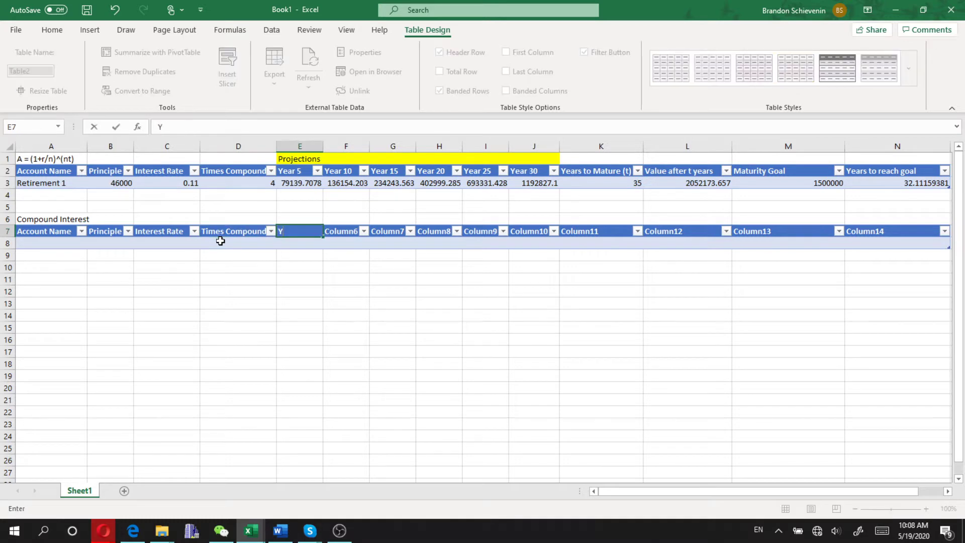
type("15")
key("Tab")
type("Y10")
key("Tab")
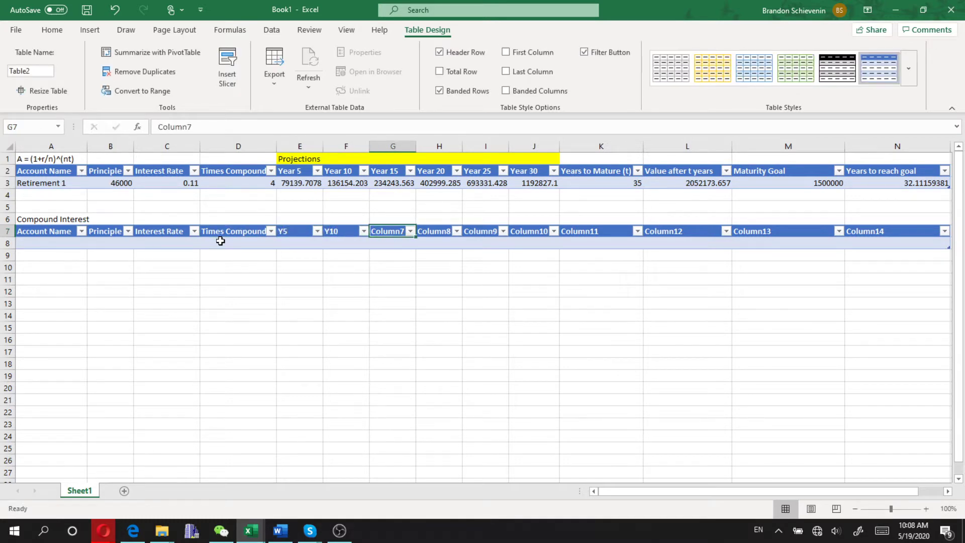
type("Y15")
key("Tab")
type("Y20")
key("Tab")
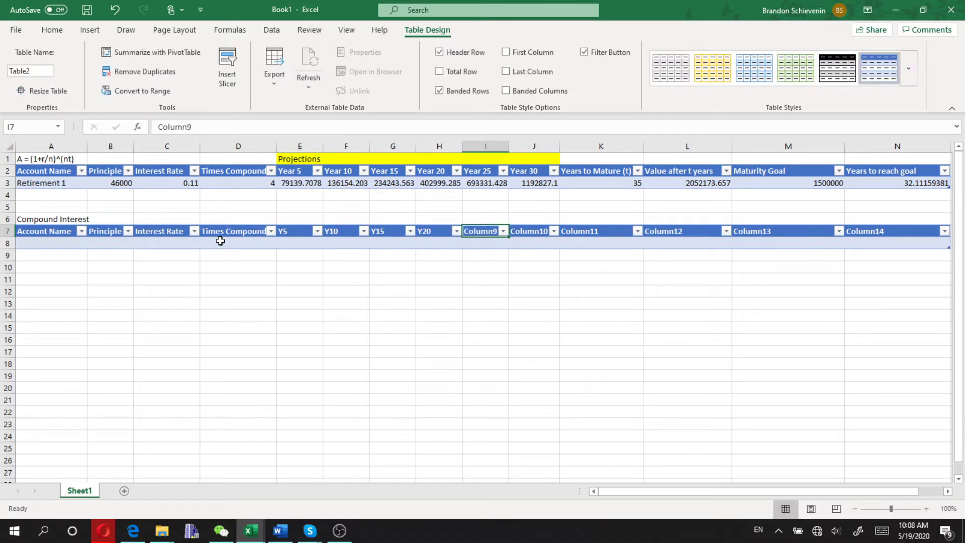
type("Y25")
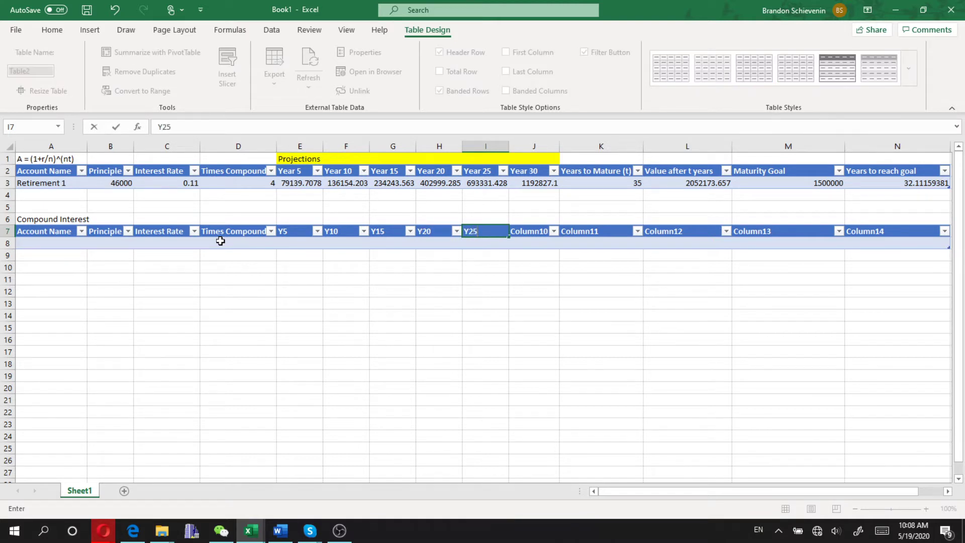
key("Tab")
type("Y30")
key("Tab")
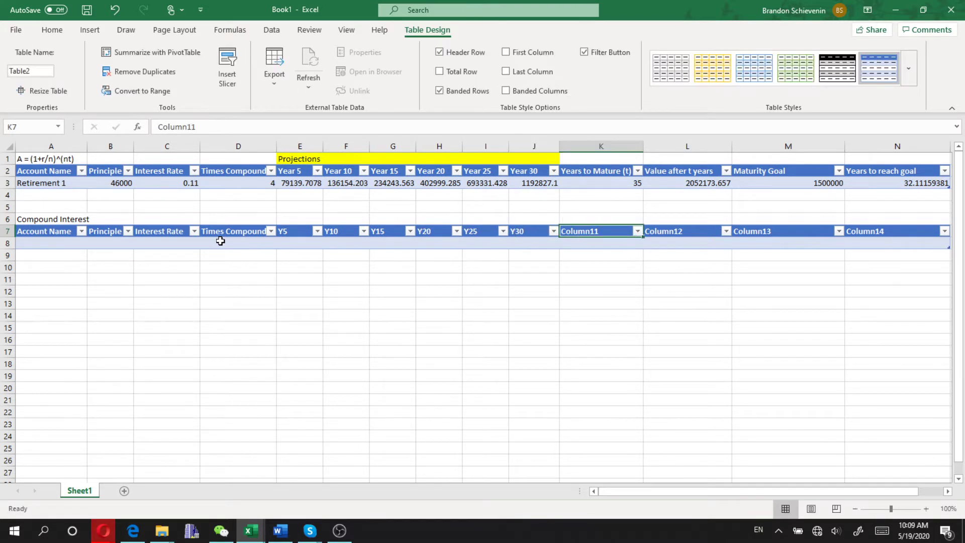
type("Years to ")
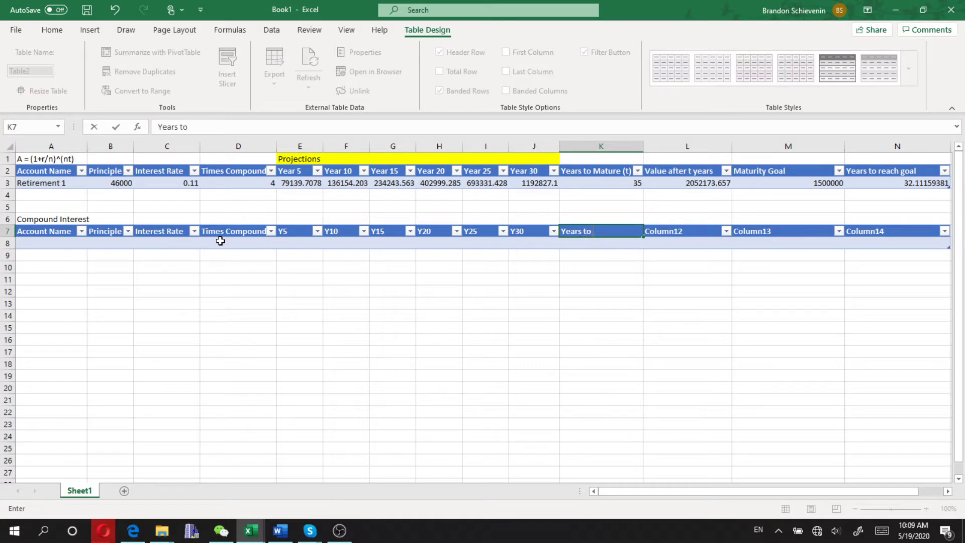
type("Mature (t")
key("Tab")
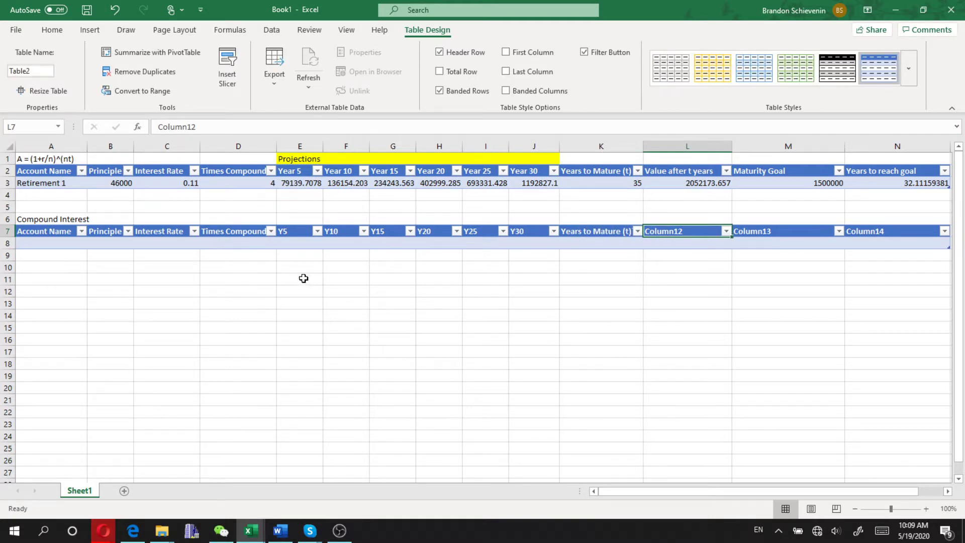
- Rename the last three headers Value after t years, Maturity Goal and Years to reach goal
left_click(579, 230)
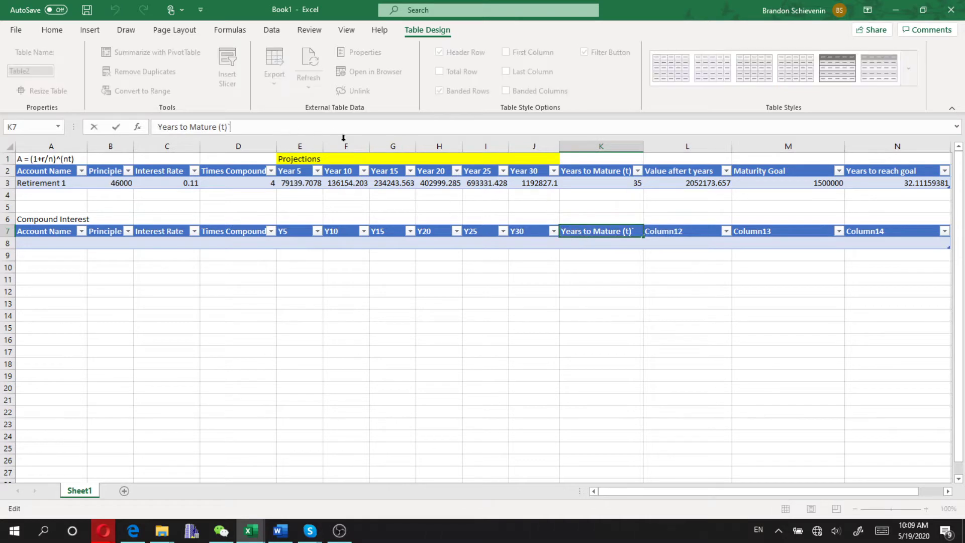
left_click(692, 232)
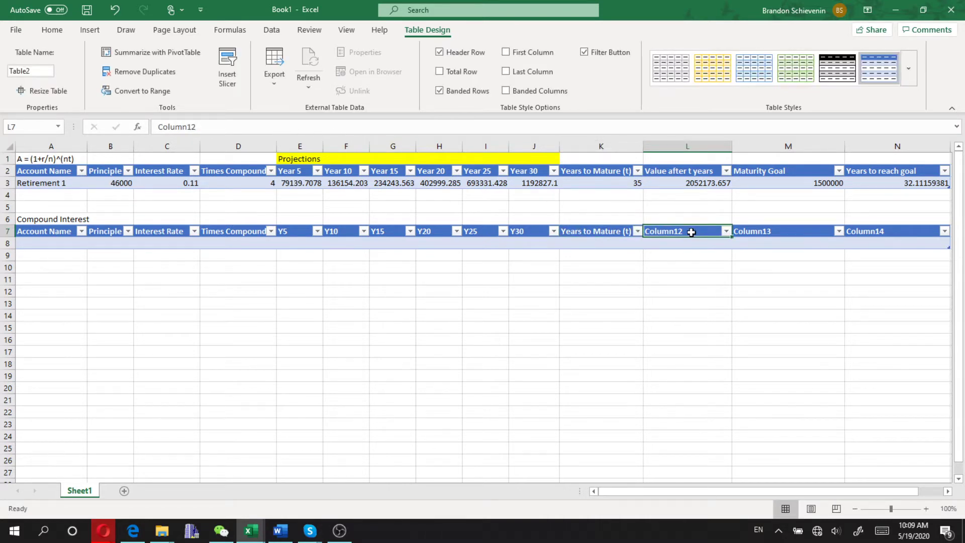
type("Value after")
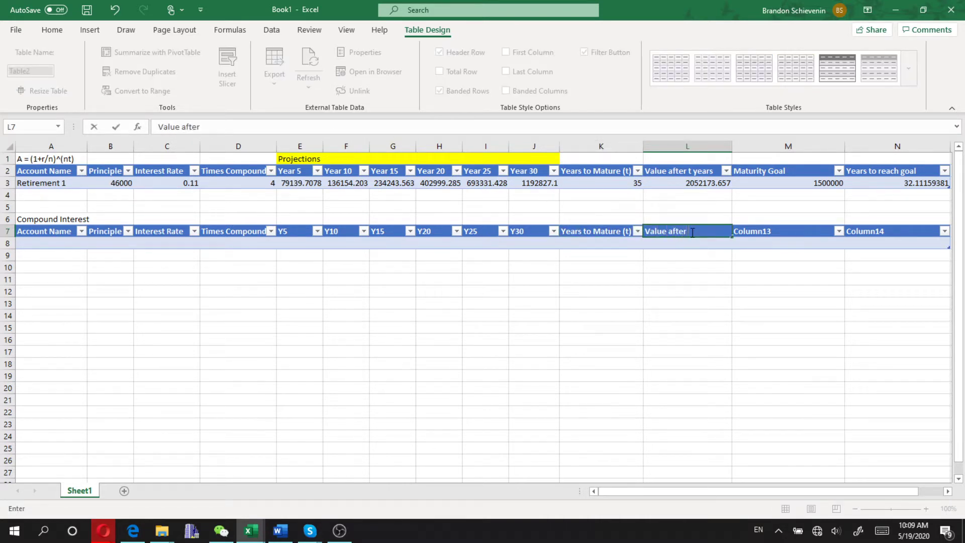
type(" t years")
key("Tab")
type("Ma")
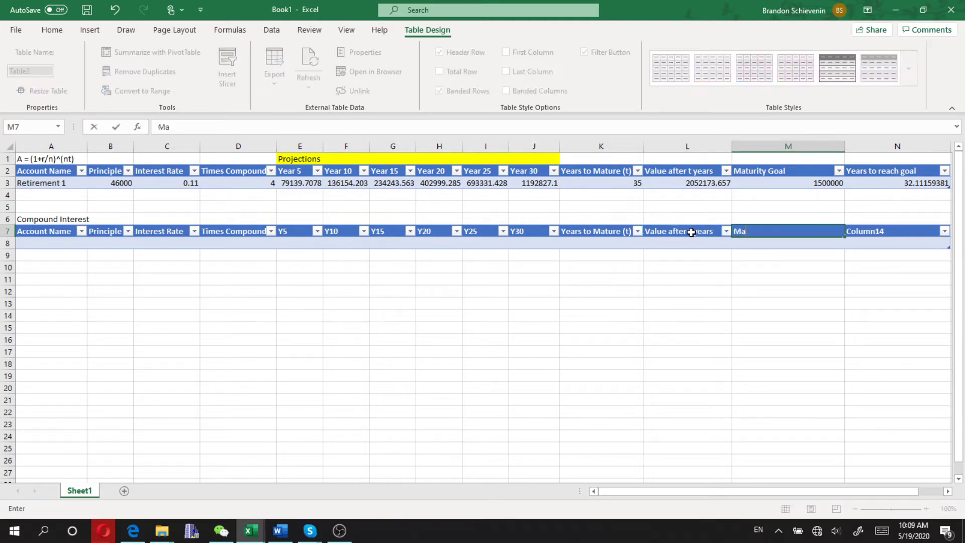
type("turity Goal")
key("Tab")
type("Y")
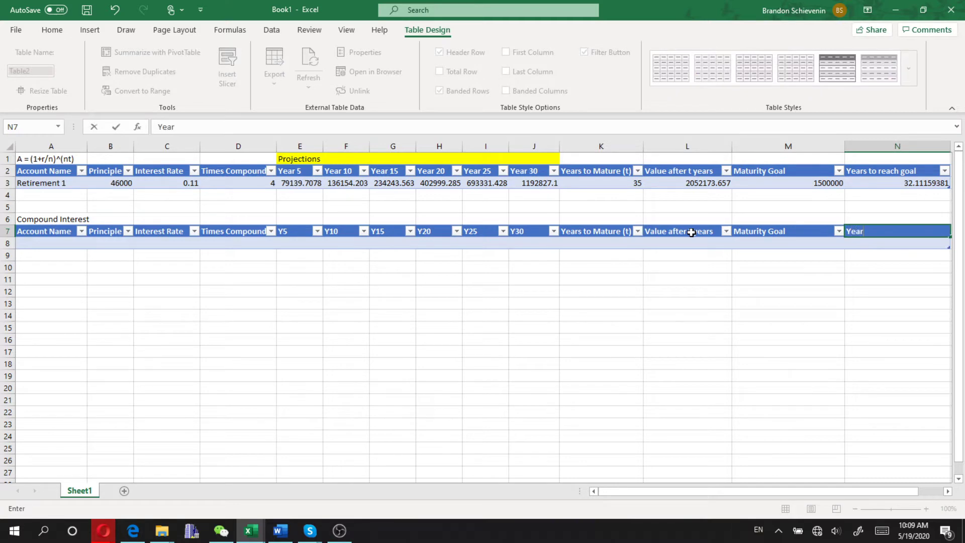
type("ears to reach goal")
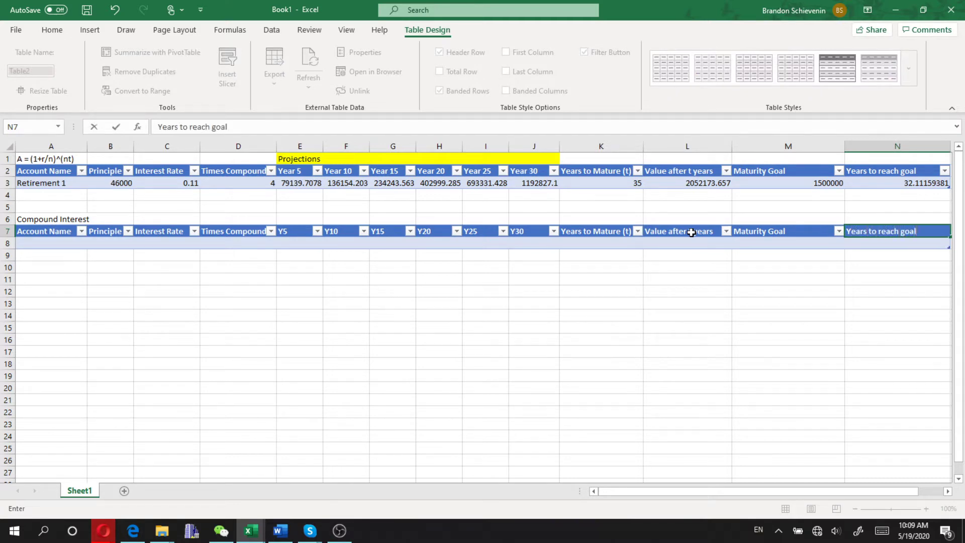
key("Return")
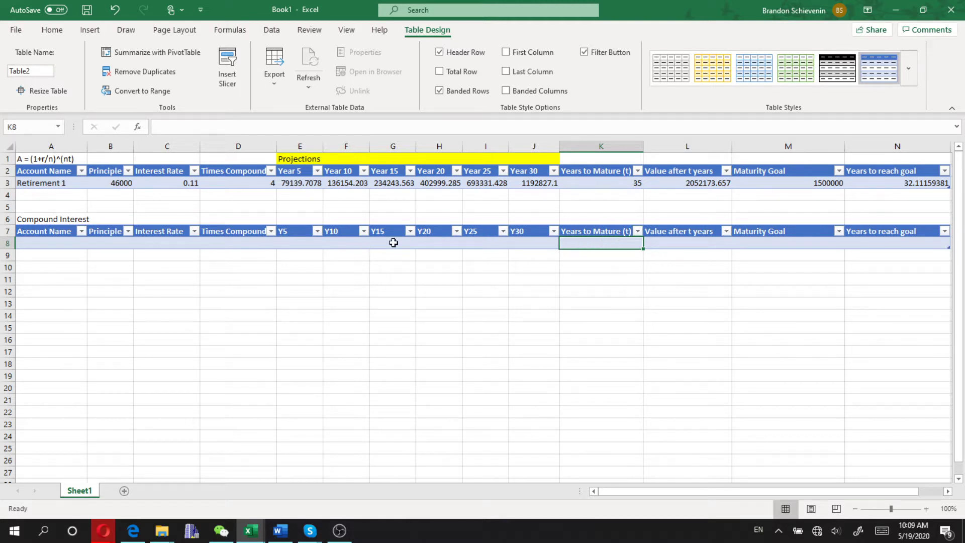
- Open Google Drive's AP Calculus BC - 2020 Sample Questions folder in a new Opera tab
left_click(878, 243)
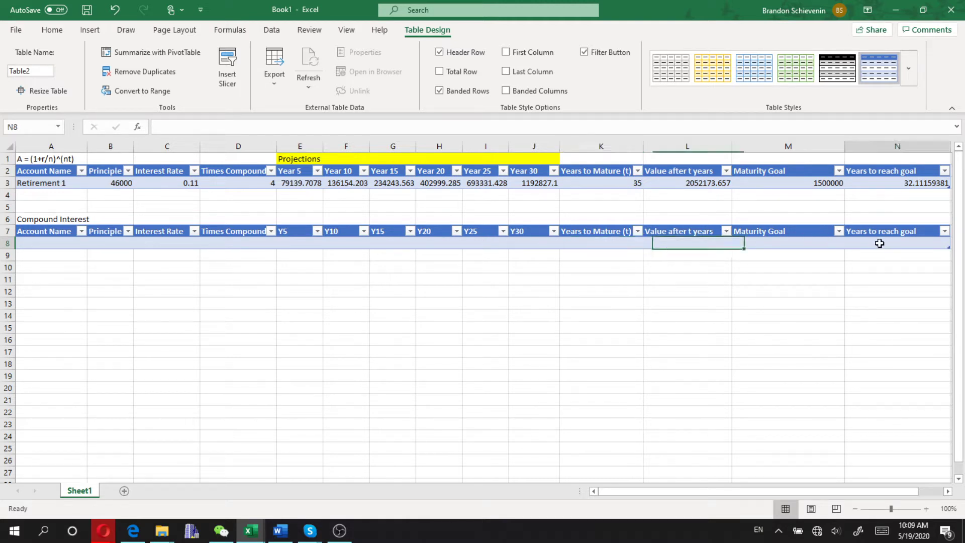
mouse_move(104, 531)
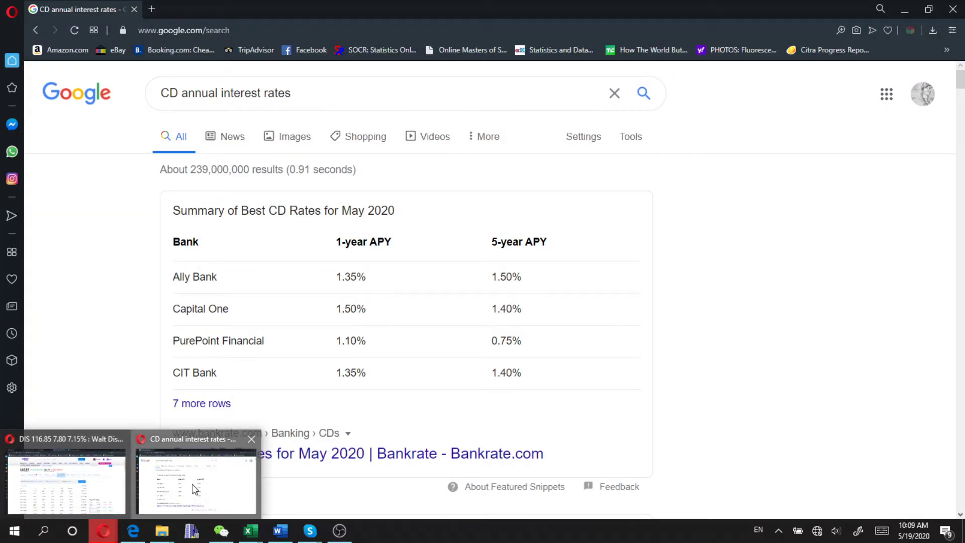
left_click(195, 488)
left_click(152, 9)
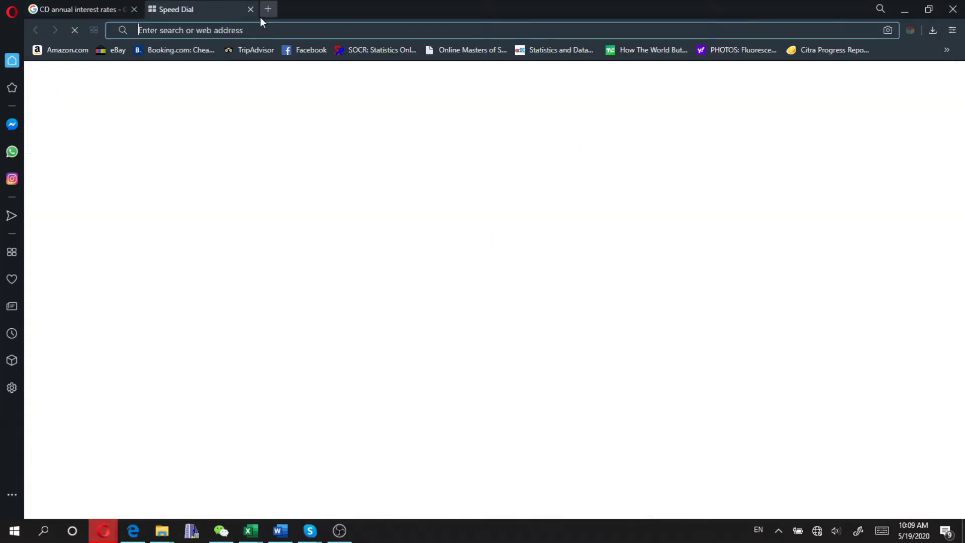
type("drive.google")
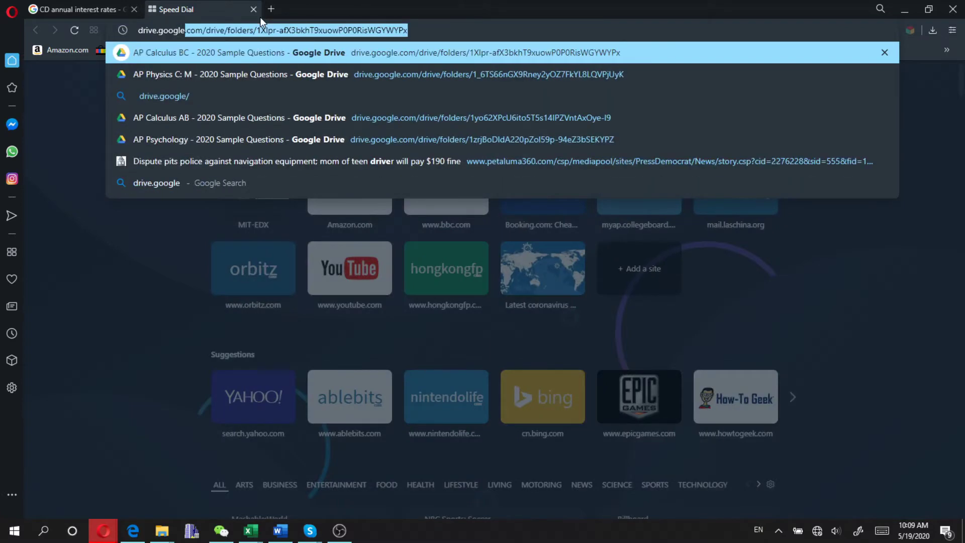
key("Return")
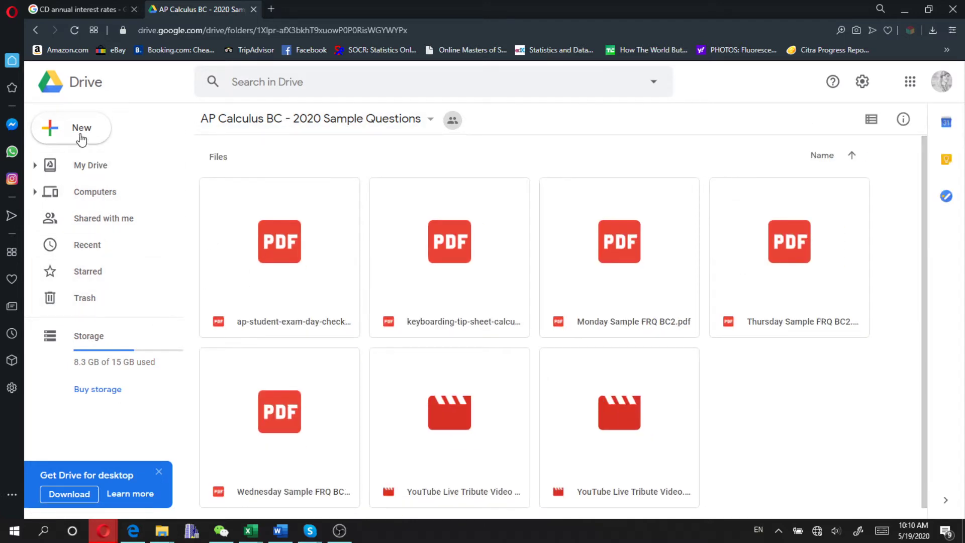
- Open the SWTOR Emotes spreadsheet from the My Drive files list
left_click(88, 166)
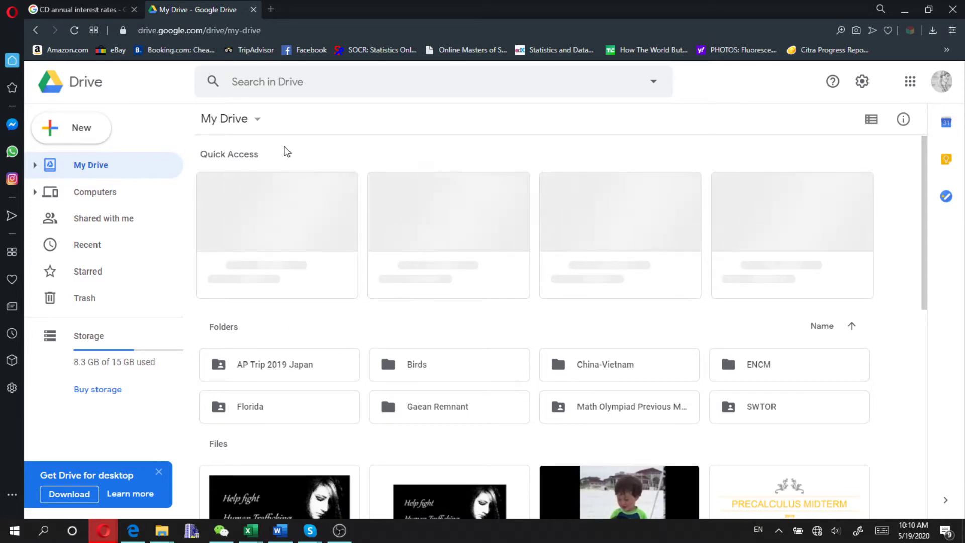
scroll(307, 415, "down", 7)
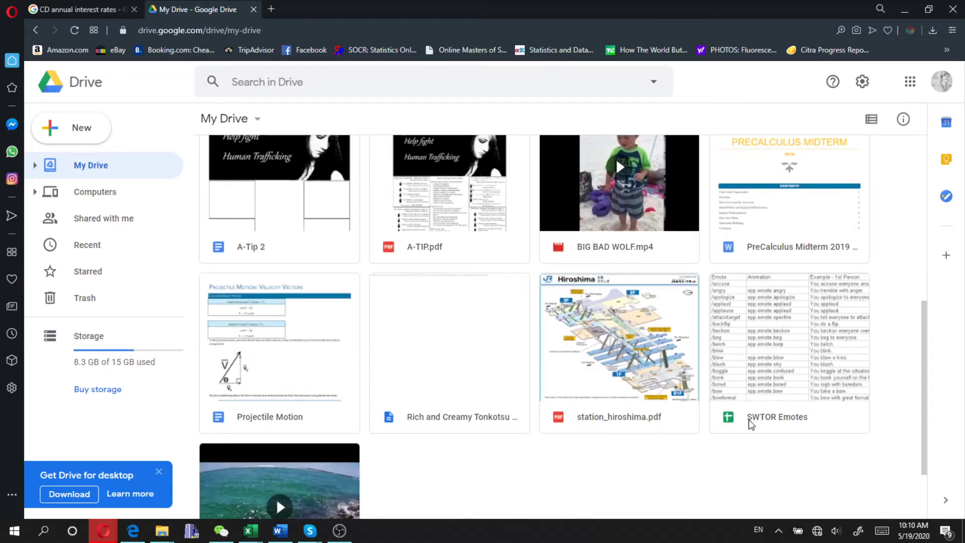
key("alt+Left")
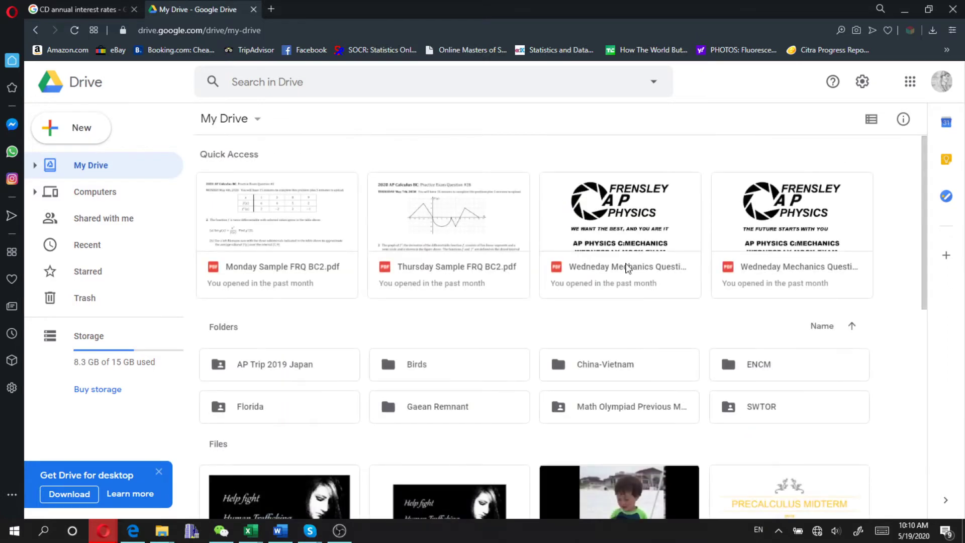
scroll(696, 287, "down", 7)
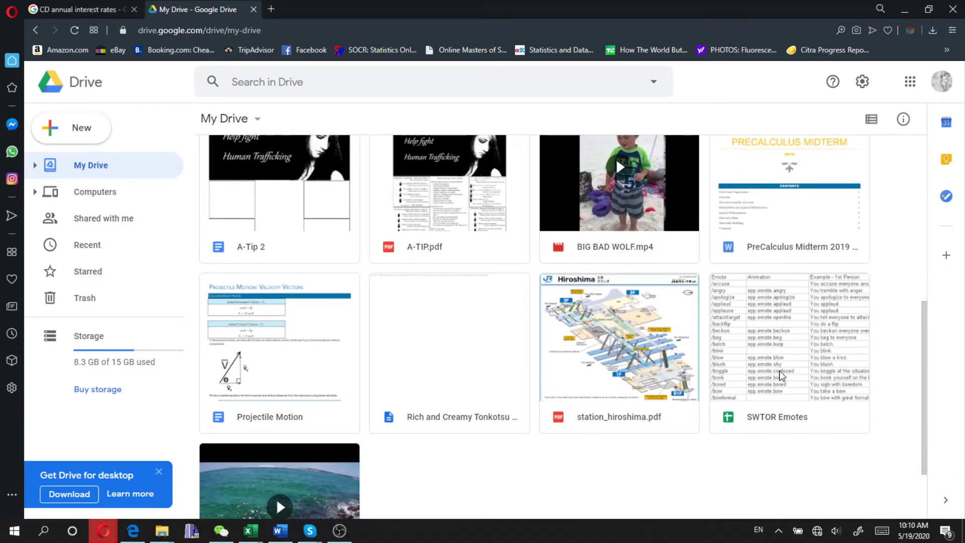
double_click(781, 375)
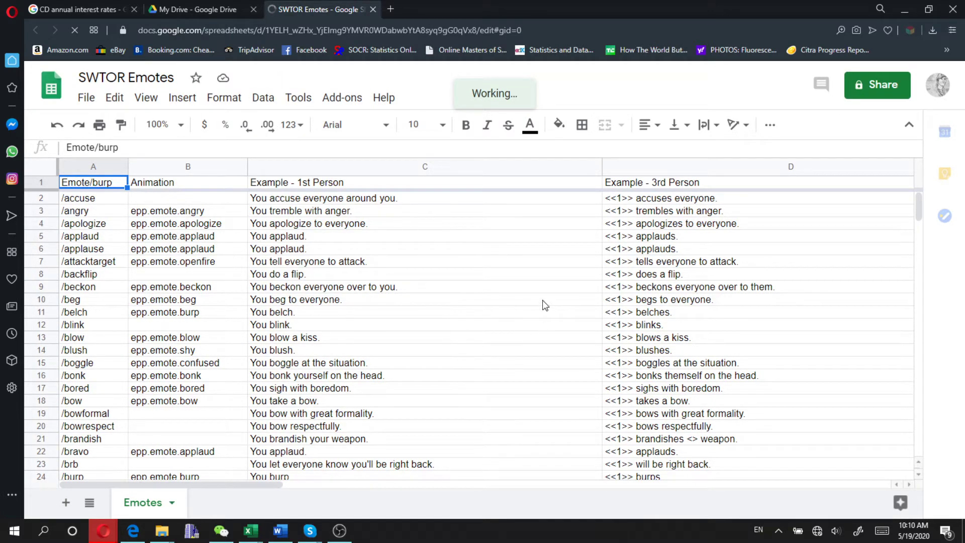
- Scroll through the SWTOR Emotes sheet, then return to the My Drive tab
scroll(546, 305, "down", 4)
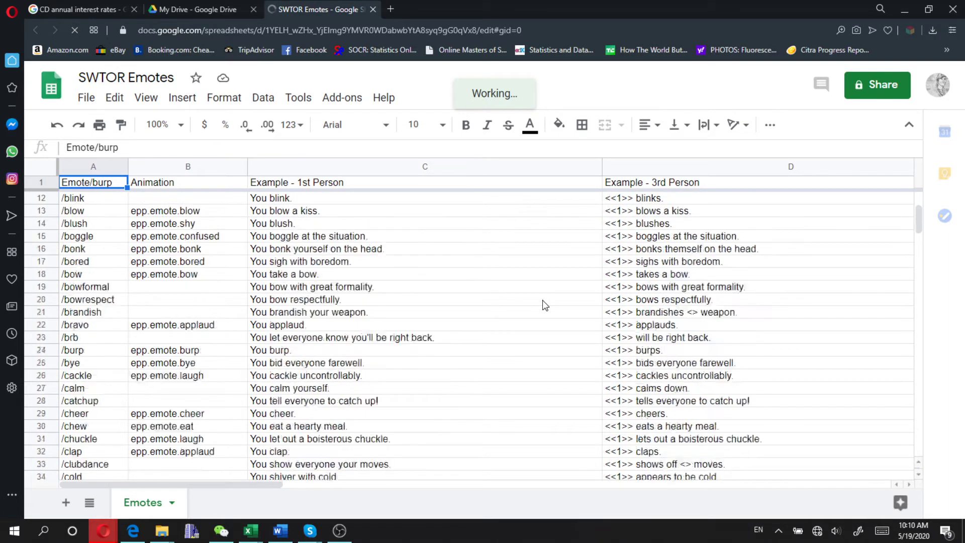
scroll(545, 305, "up", 4)
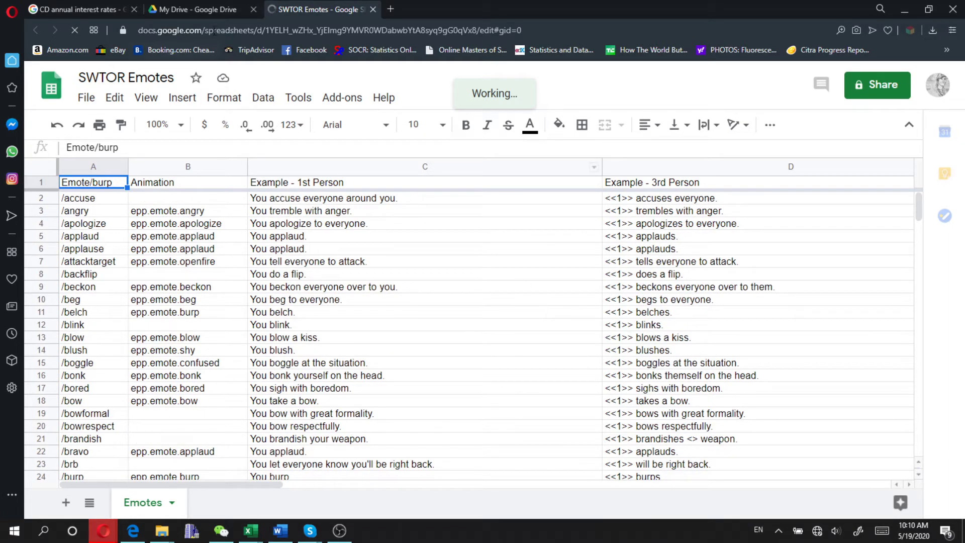
left_click(196, 9)
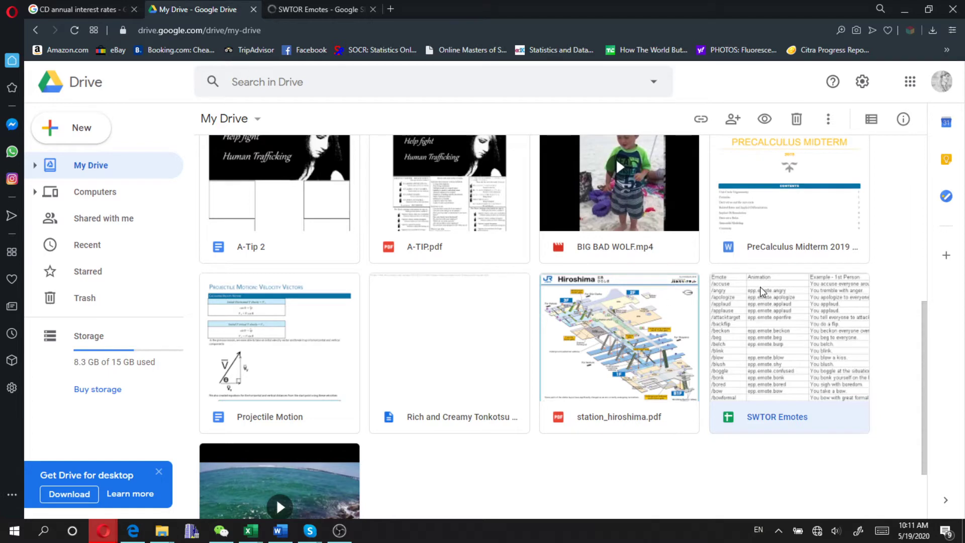
- Scroll back to the top of My Drive, then switch to the WeChat Calculus AB chat
scroll(759, 286, "up", 6)
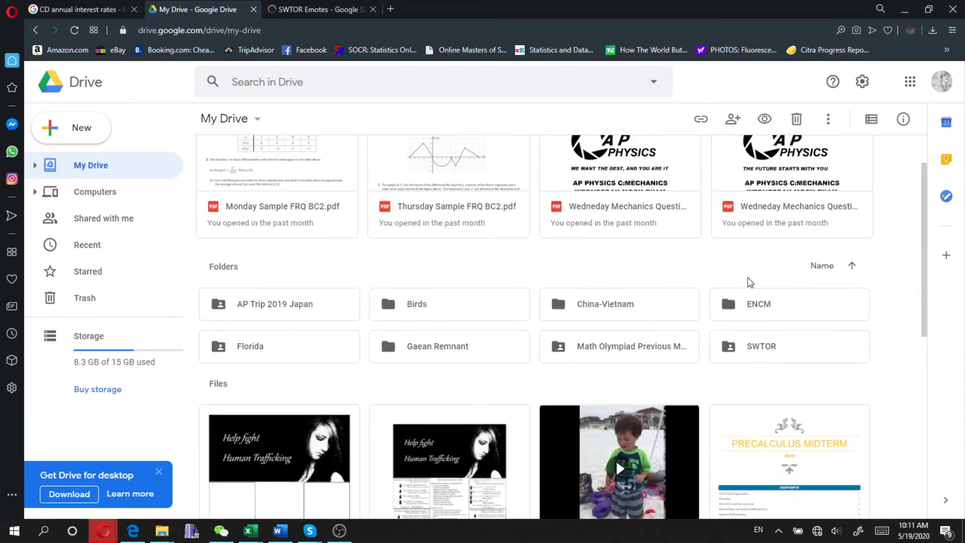
scroll(746, 277, "up", 2)
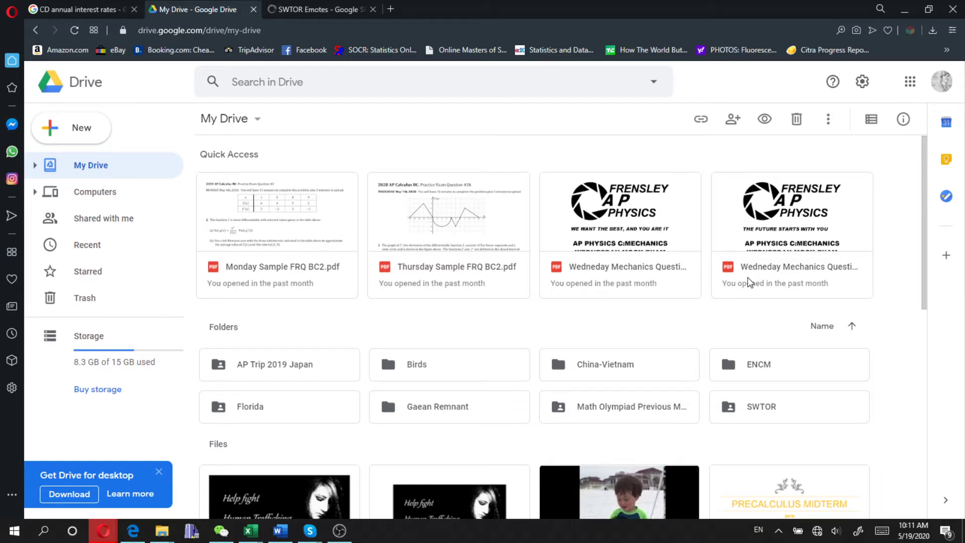
left_click(221, 531)
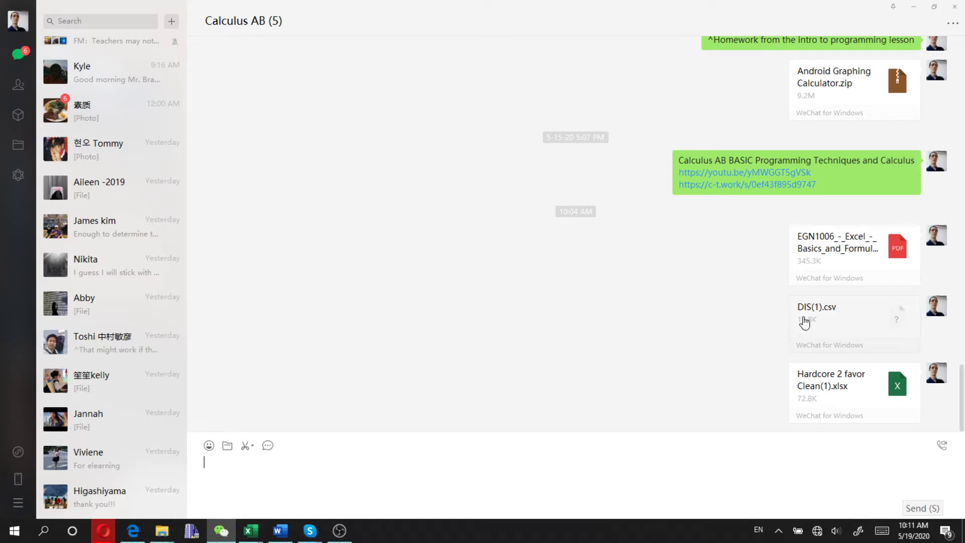
- Return to Opera's My Drive - Google Drive window from the taskbar previews
mouse_move(103, 530)
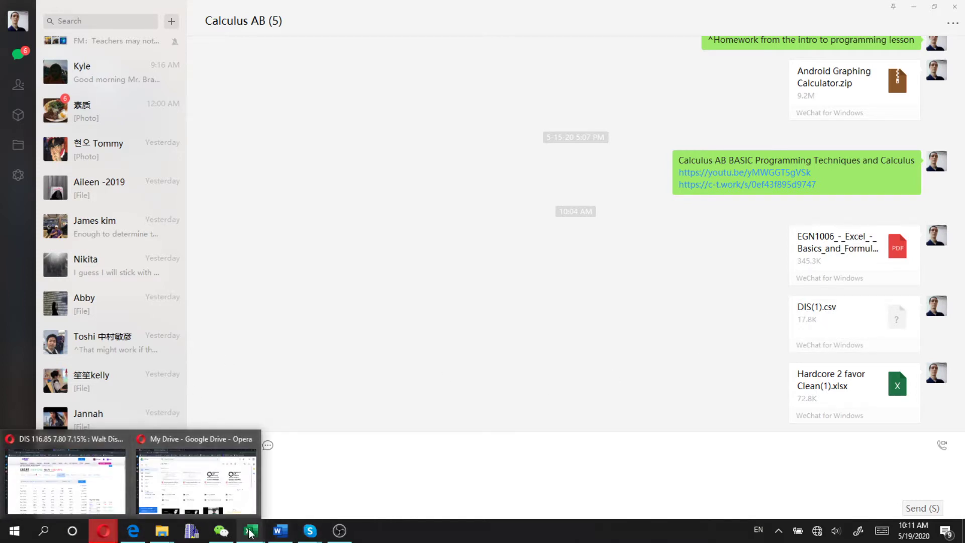
mouse_move(247, 528)
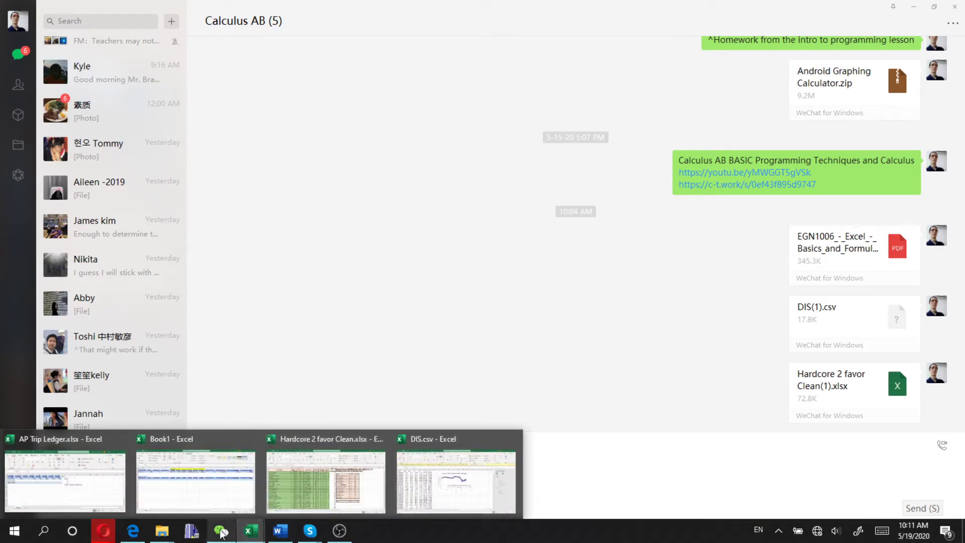
left_click(198, 480)
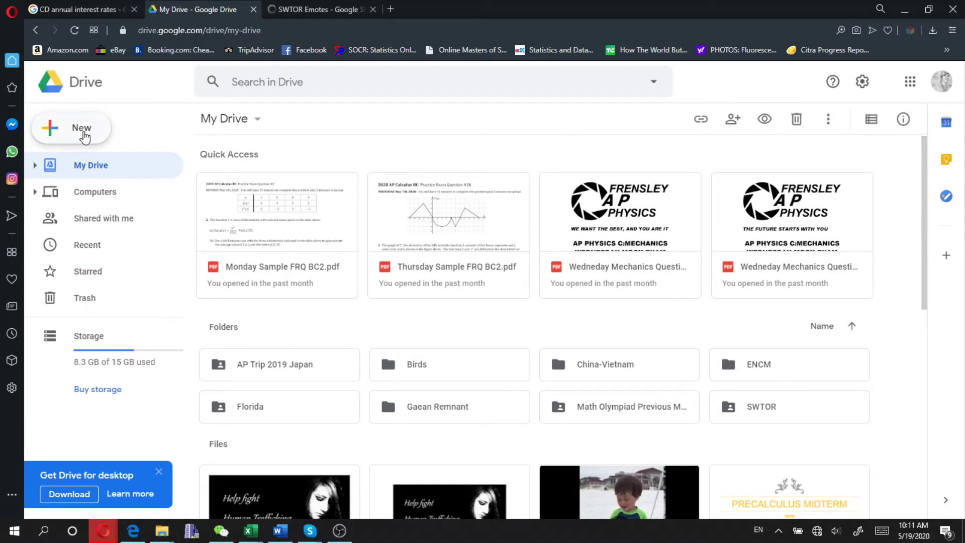
- Upload DIS.csv from the computer to My Drive
left_click(83, 135)
key("Escape")
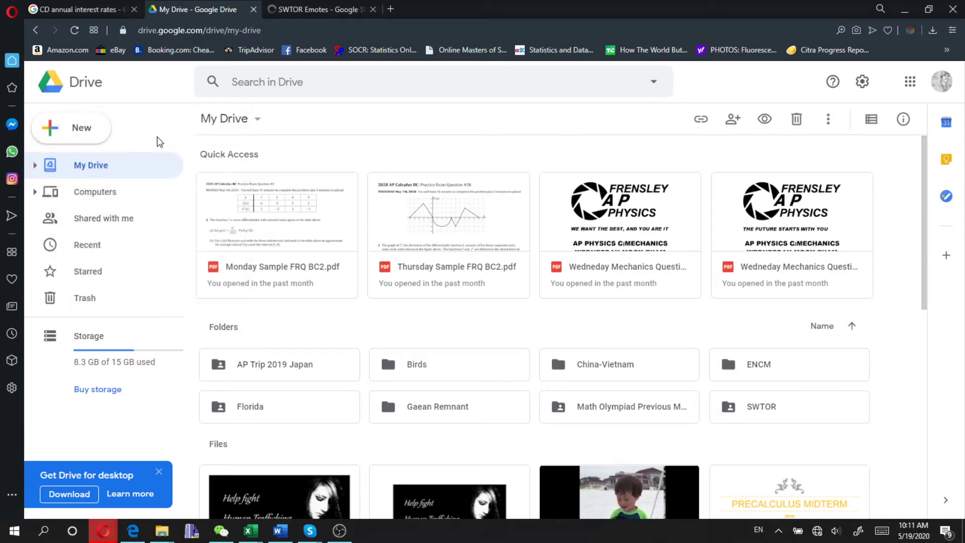
scroll(93, 124, "down", 5)
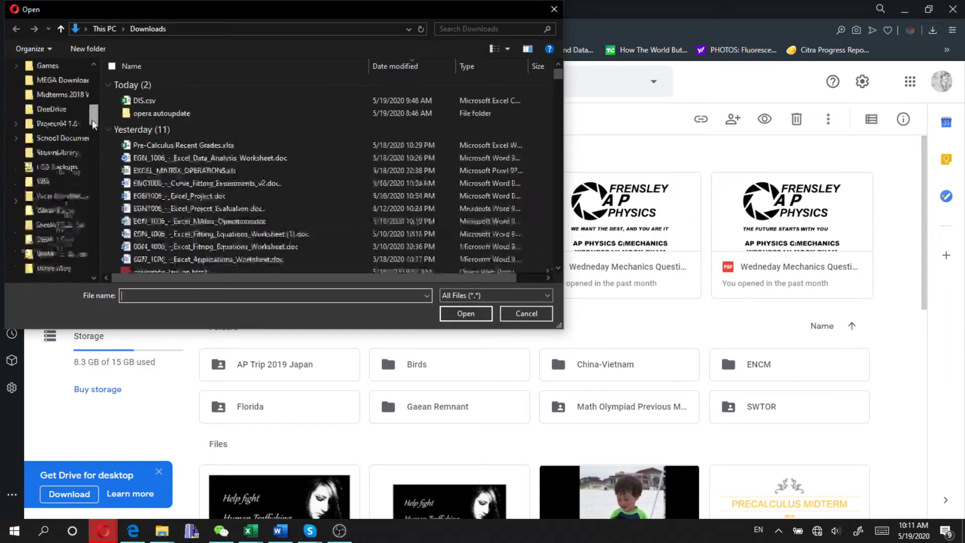
left_click_drag(93, 125, 91, 307)
double_click(133, 101)
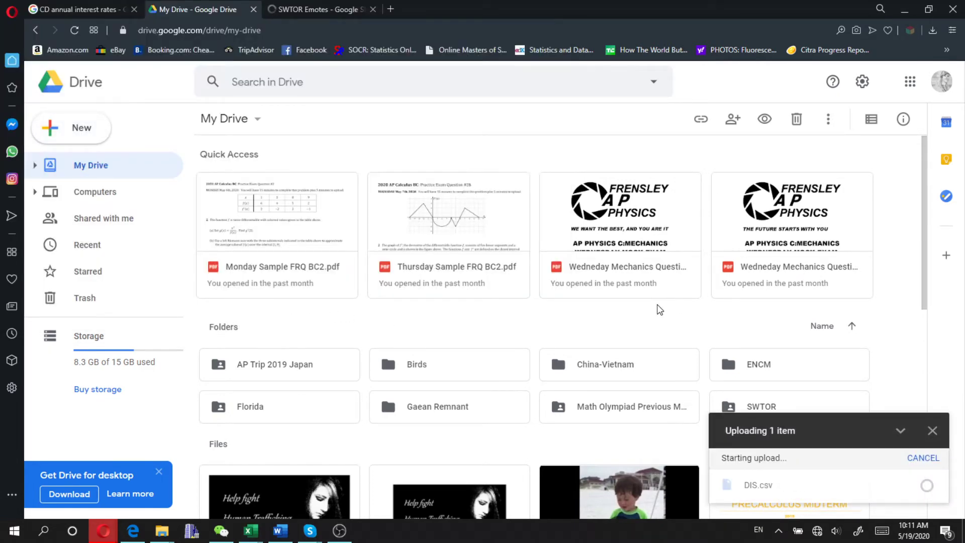
scroll(692, 311, "down", 2)
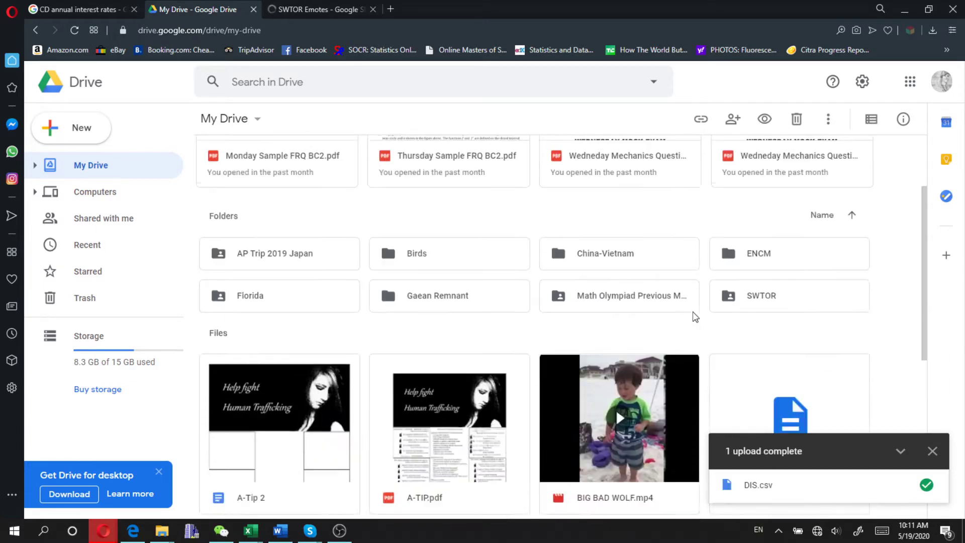
scroll(695, 317, "down", 7)
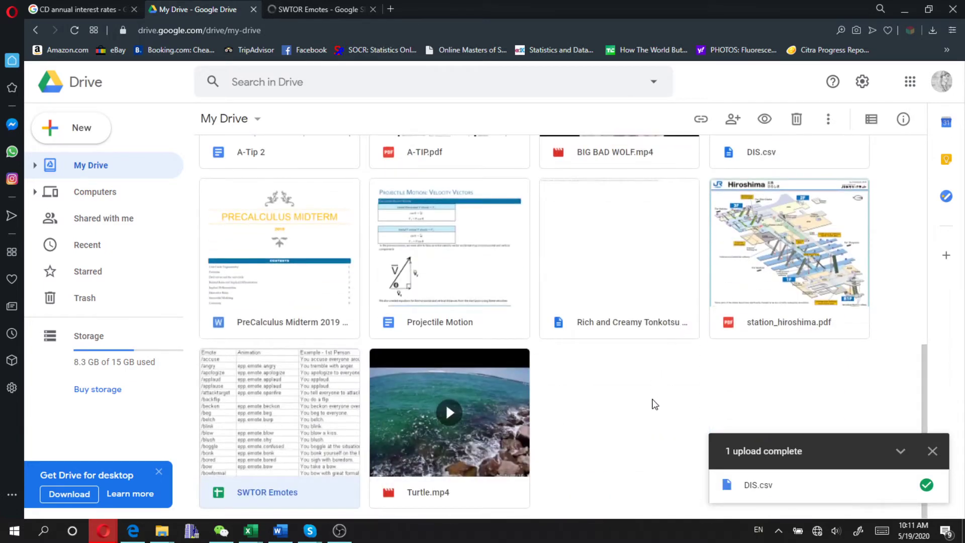
scroll(654, 404, "up", 9)
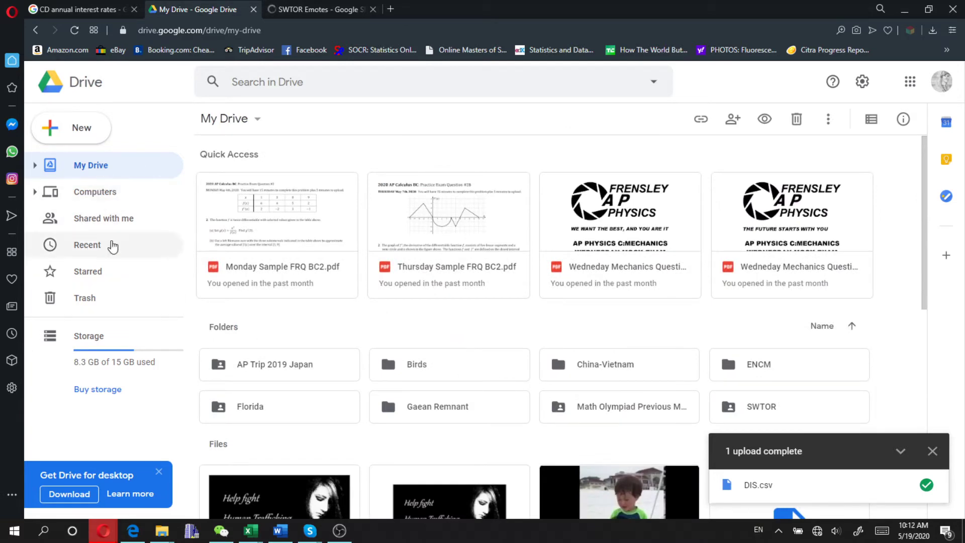
scroll(539, 338, "down", 9)
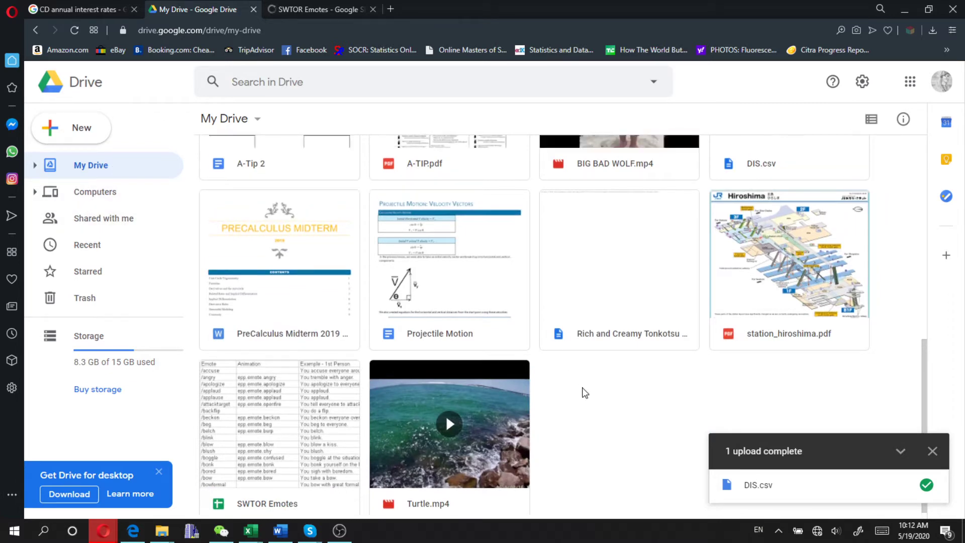
scroll(583, 387, "up", 6)
scroll(584, 383, "up", 3)
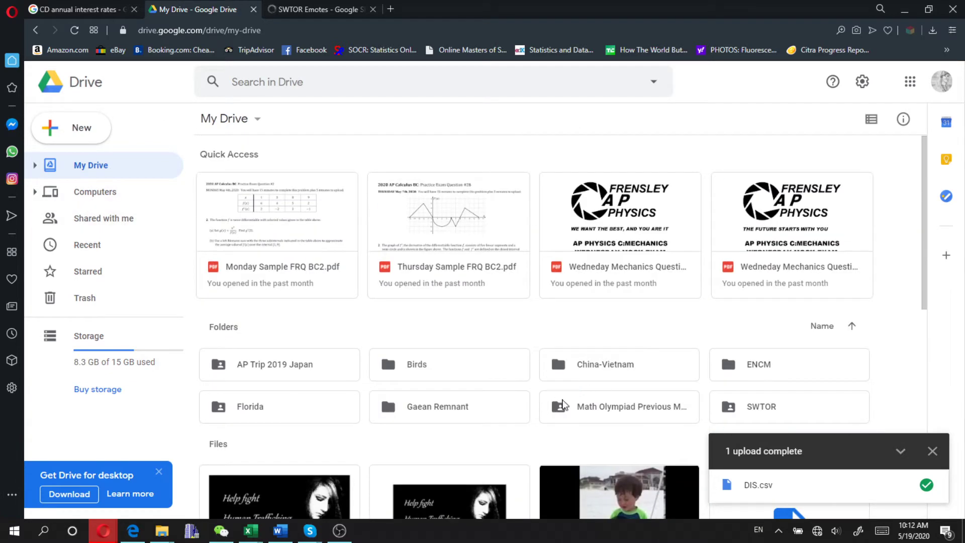
- Locate DIS.csv in My Drive from the upload panel and preview its stock price data
left_click(900, 450)
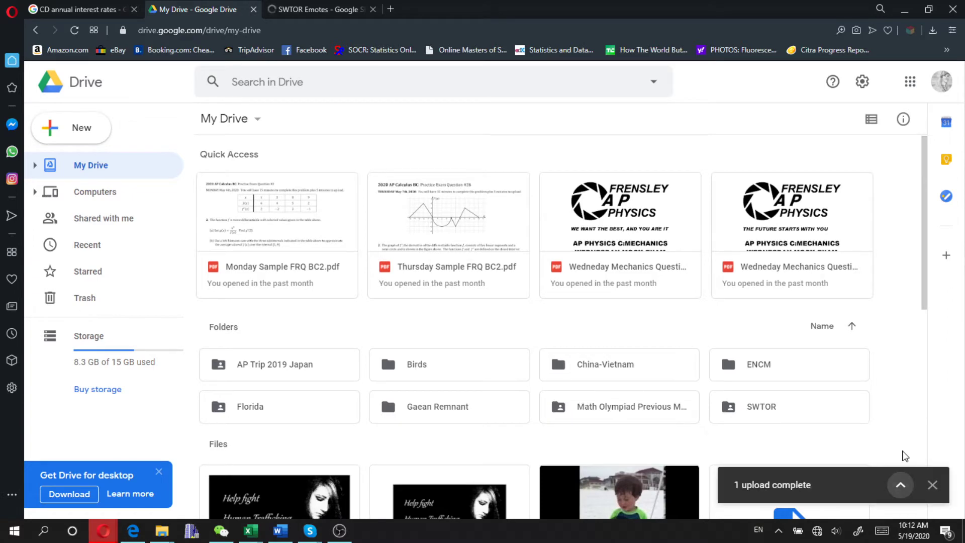
left_click(905, 492)
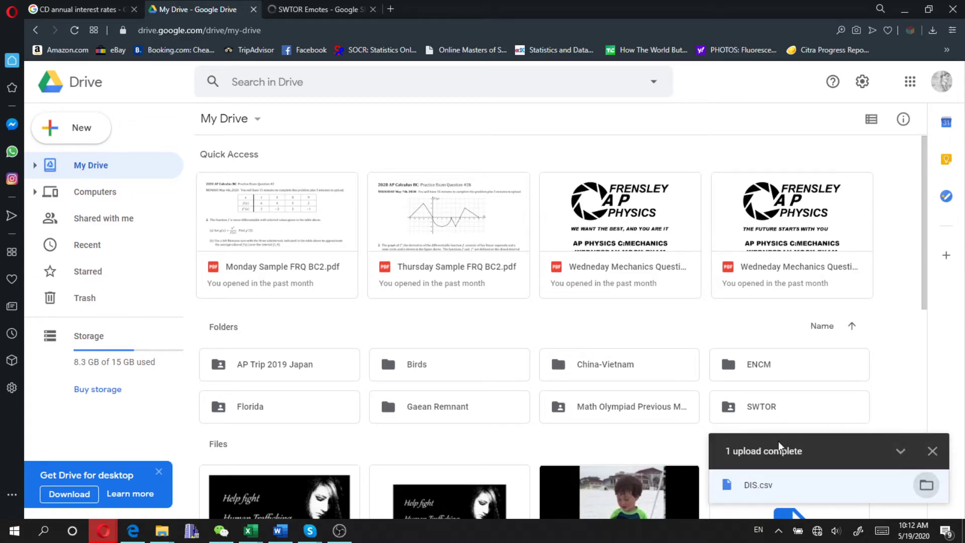
left_click(926, 484)
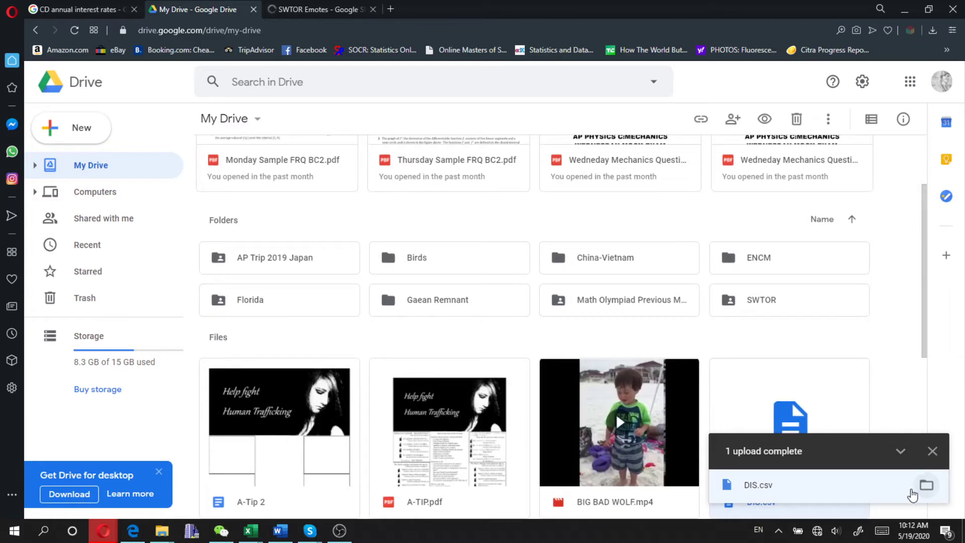
scroll(769, 366, "down", 3)
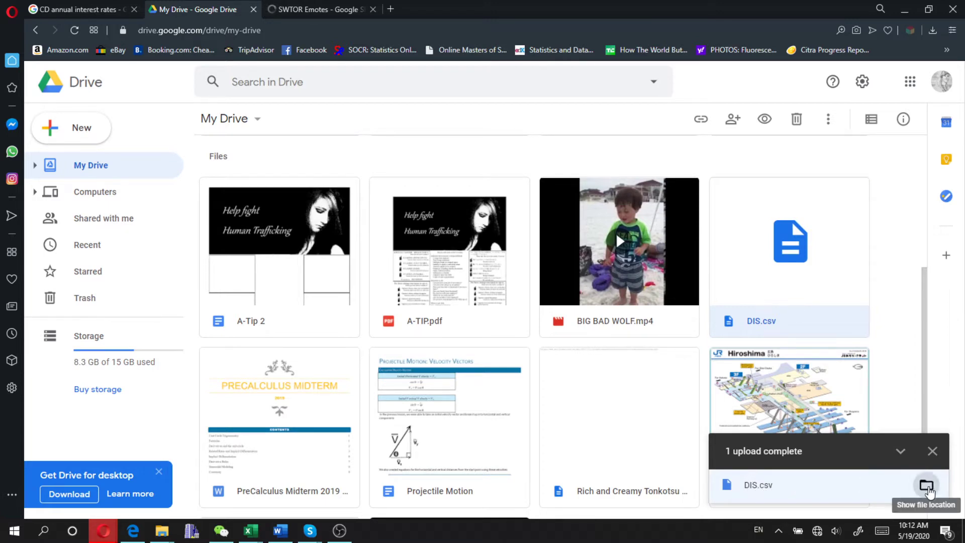
double_click(789, 249)
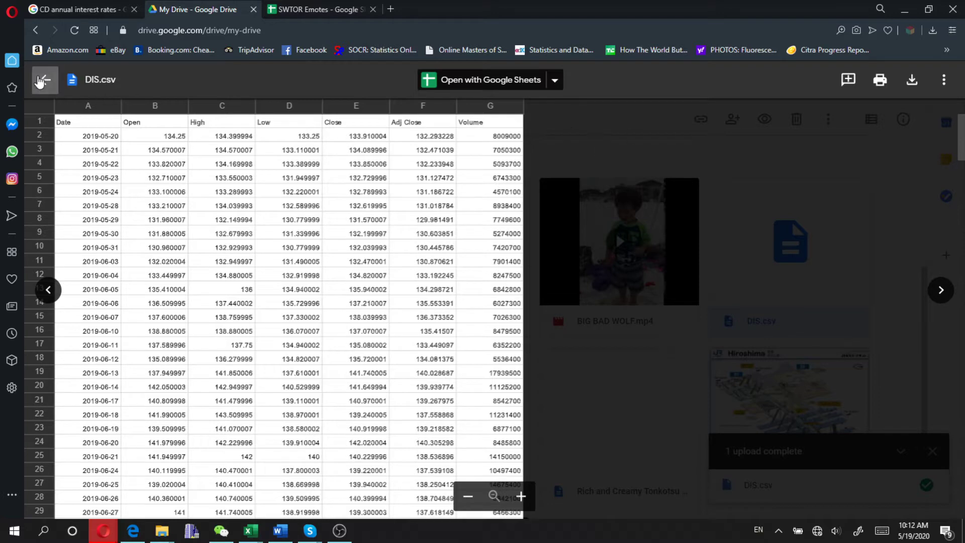
- Close the preview and open the uploaded DIS.csv with Google Sheets as the DIS spreadsheet
left_click(45, 79)
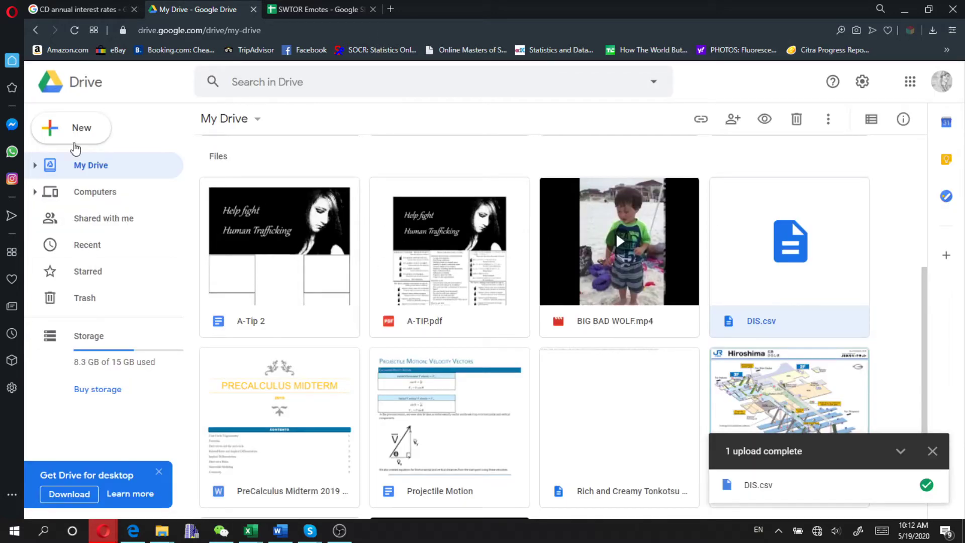
left_click(63, 134)
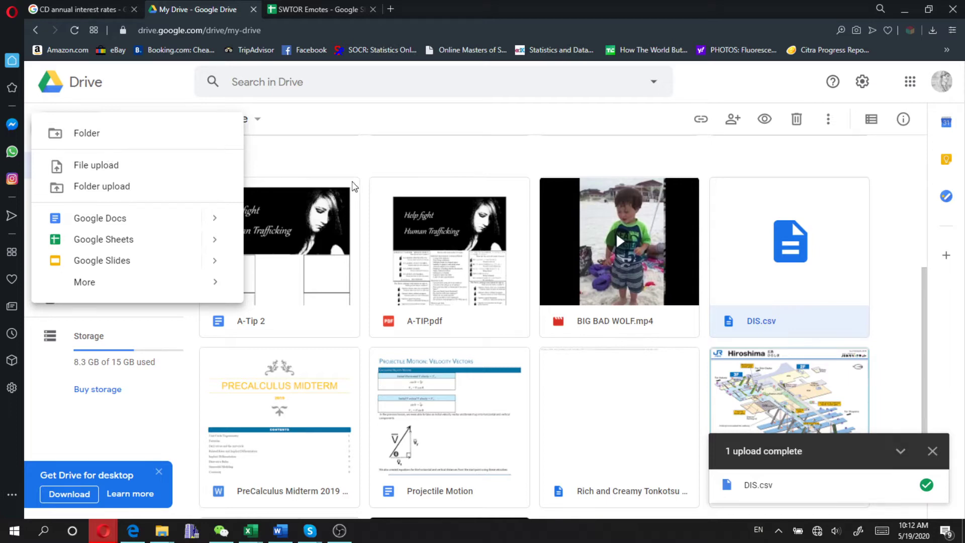
left_click(361, 114)
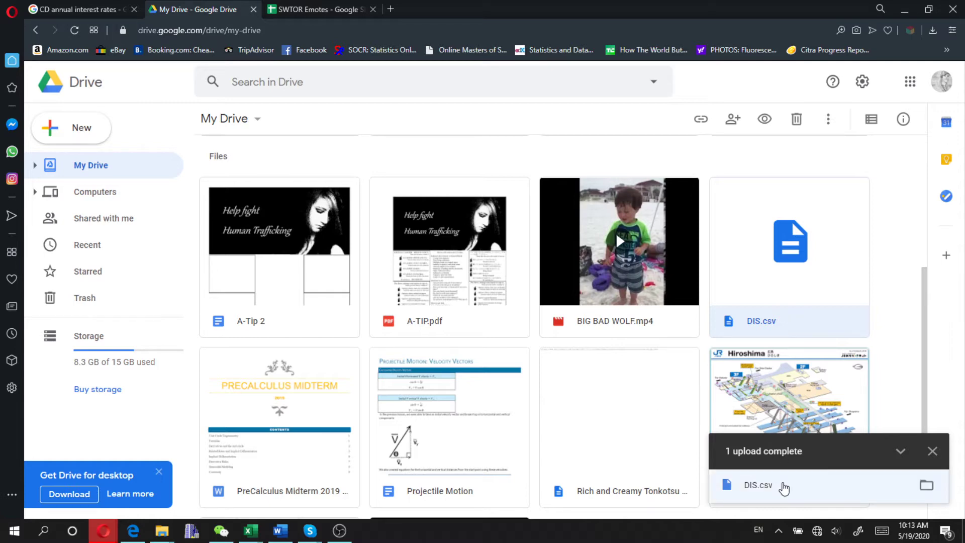
left_click(767, 484)
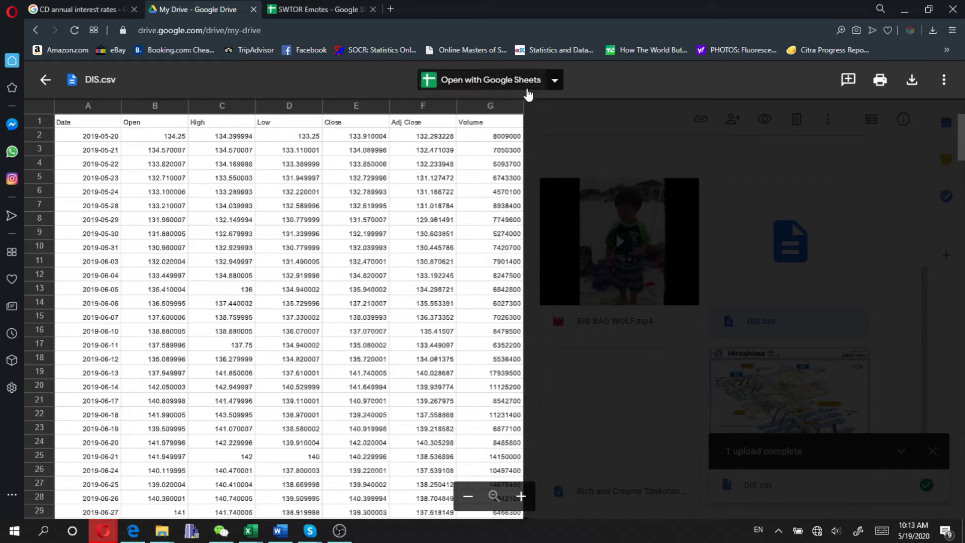
left_click(502, 83)
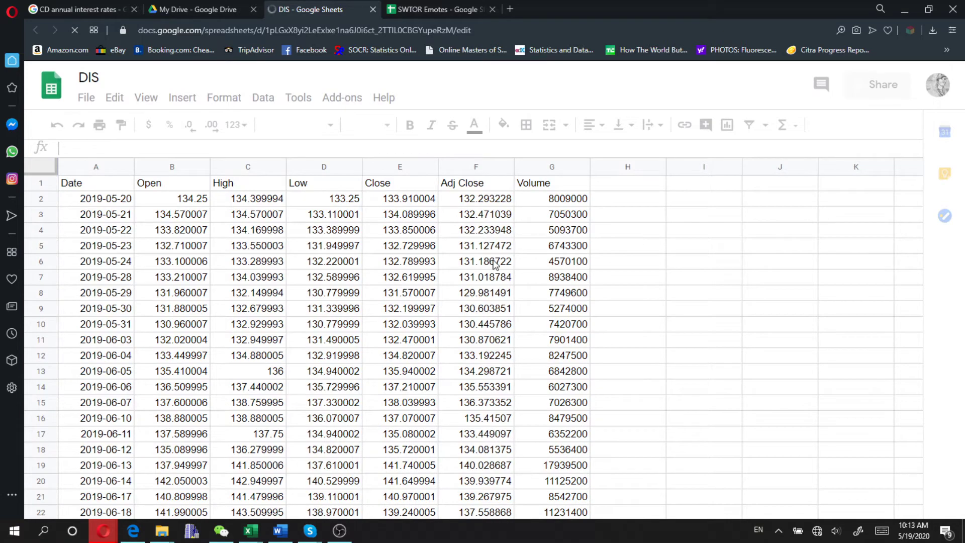
- Dismiss the edit-history tip on the loaded DIS spreadsheet
scroll(668, 231, "down", 5)
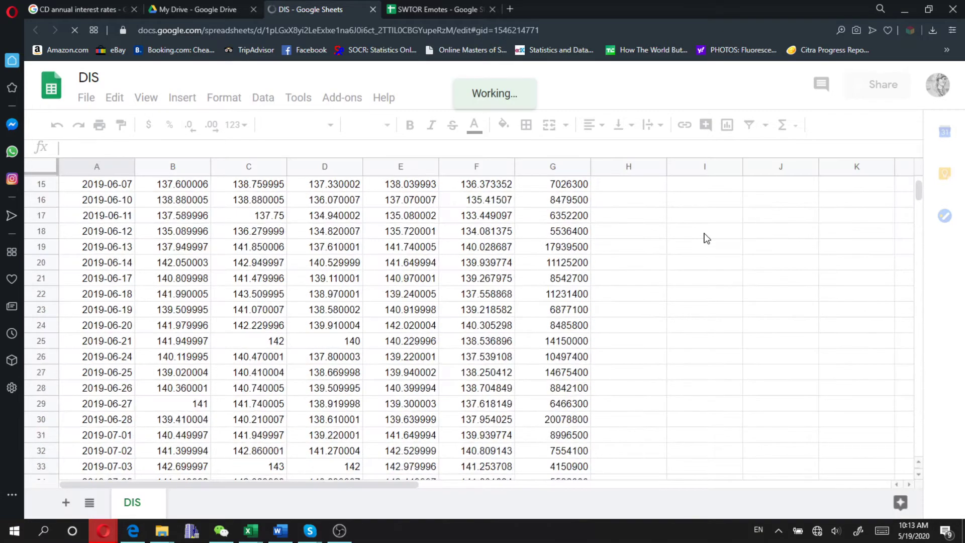
scroll(706, 238, "down", 5)
scroll(706, 237, "up", 10)
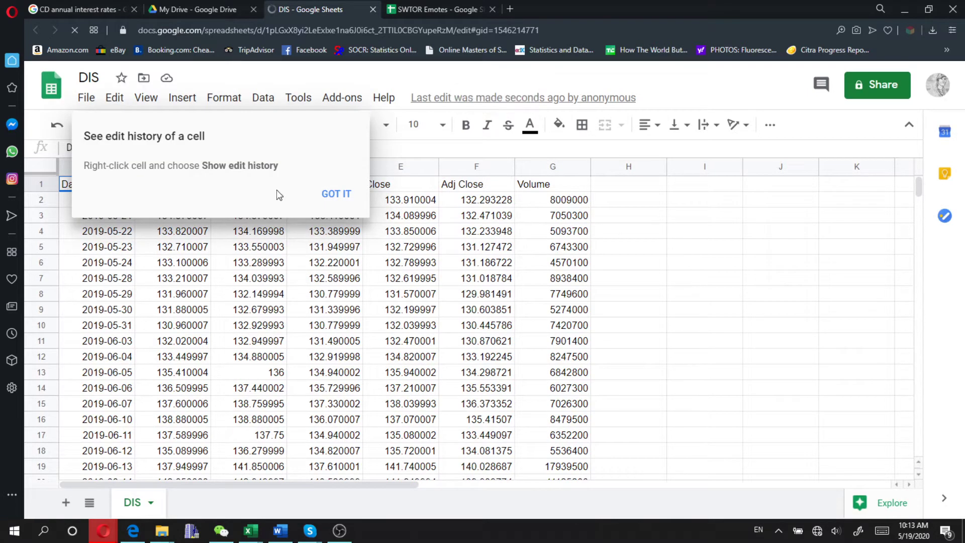
left_click(333, 199)
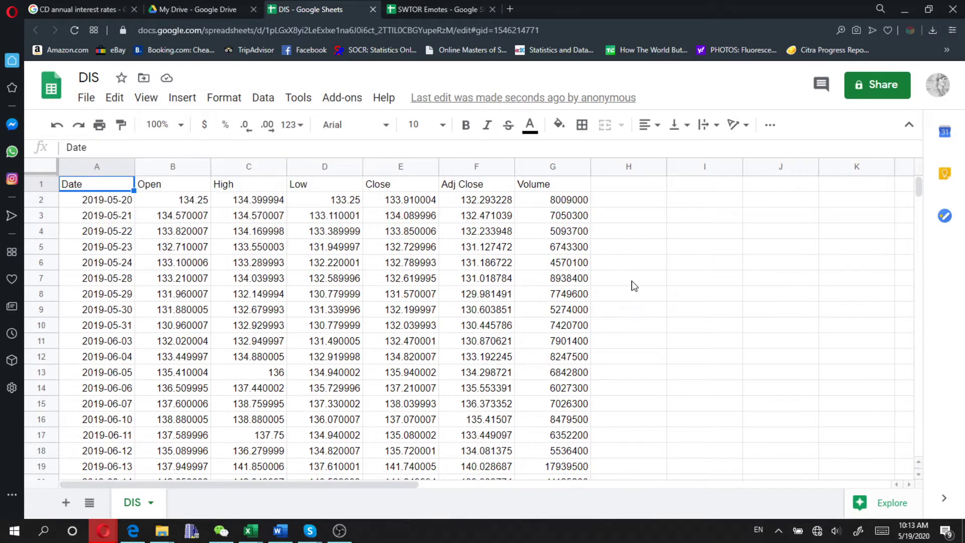
- Return to the Drive preview of DIS.csv and list other apps that can open it
scroll(634, 285, "down", 3)
scroll(633, 286, "up", 3)
left_click(242, 17)
left_click(554, 81)
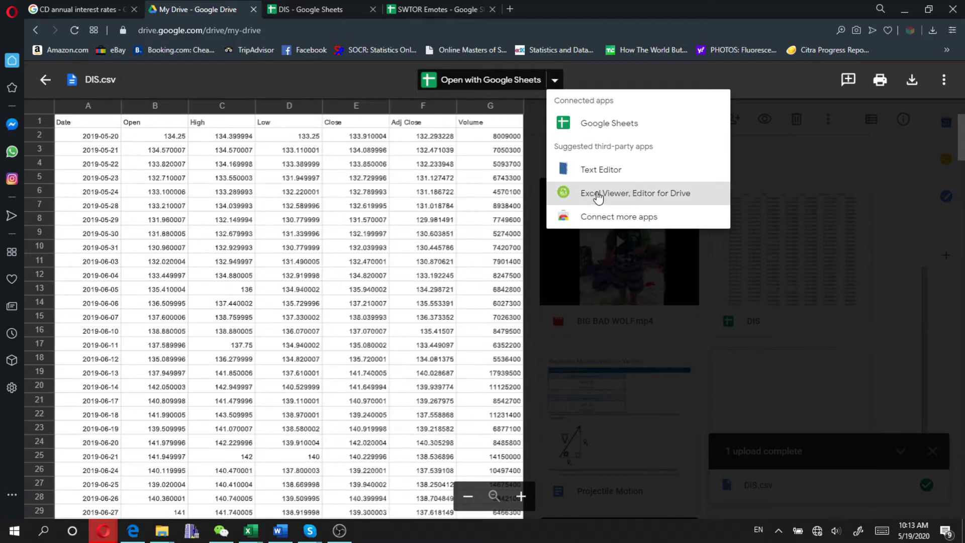
- Open DIS.csv with Excel Viewer, Editor for Drive
left_click(583, 197)
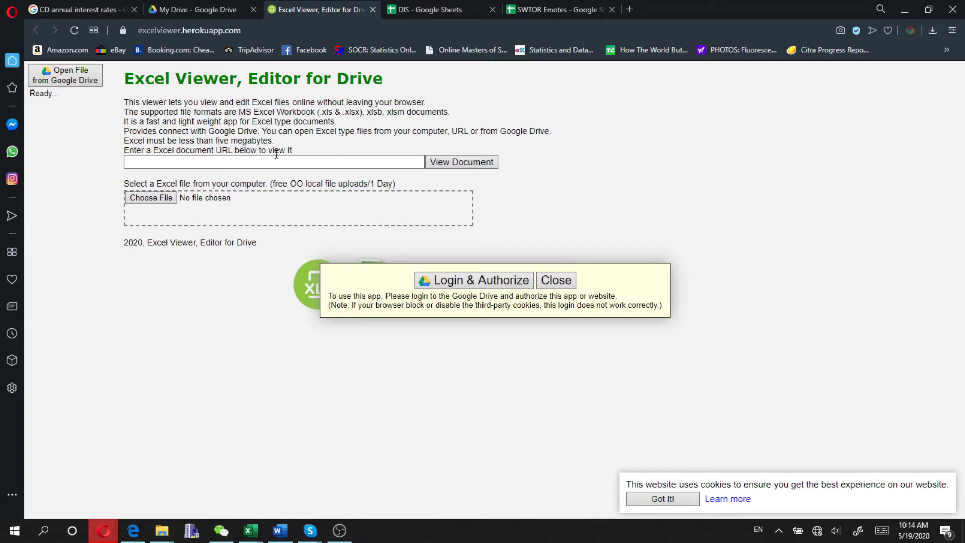
- Check the DIS spreadsheet tab, then return to Excel Viewer and dismiss its file-open dialog
left_click(434, 9)
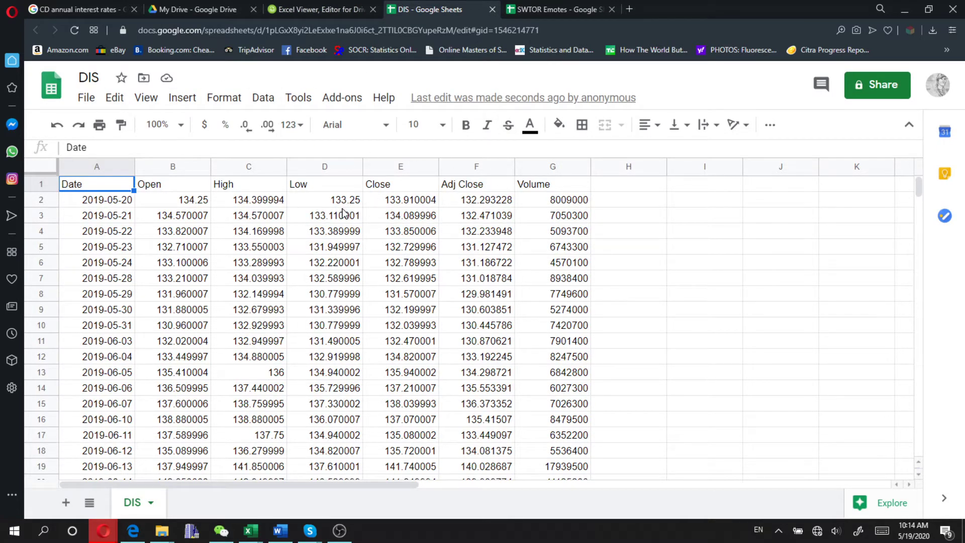
scroll(343, 213, "down", 15)
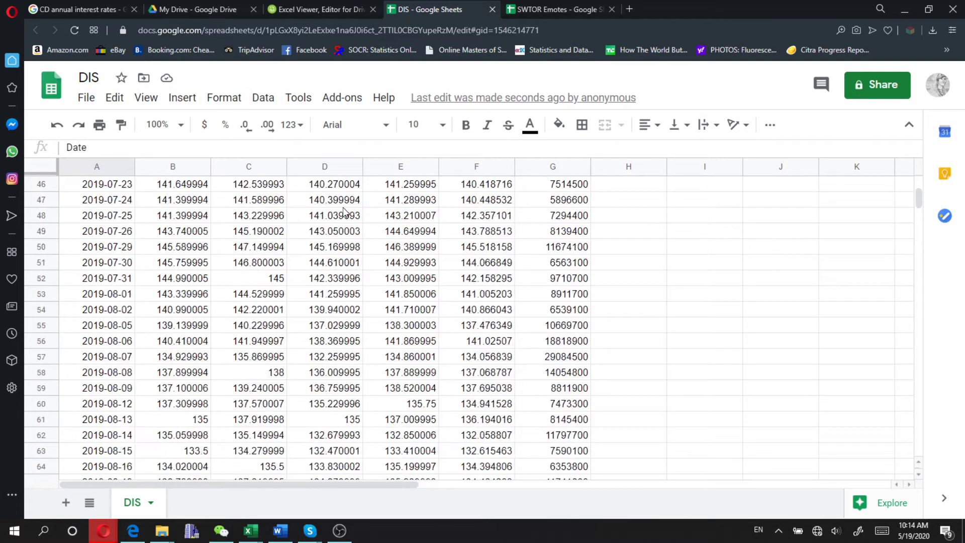
scroll(343, 213, "up", 10)
scroll(343, 213, "up", 6)
left_click(345, 11)
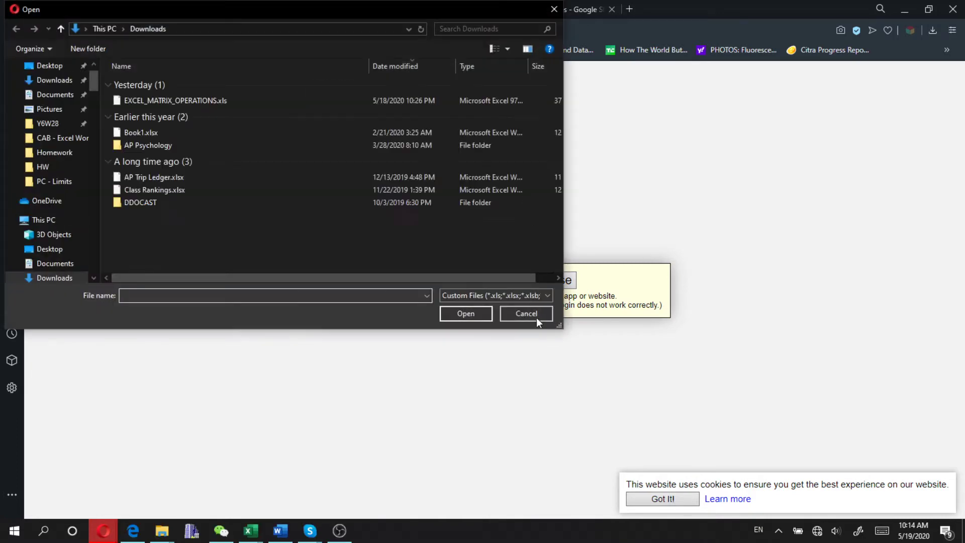
left_click(536, 317)
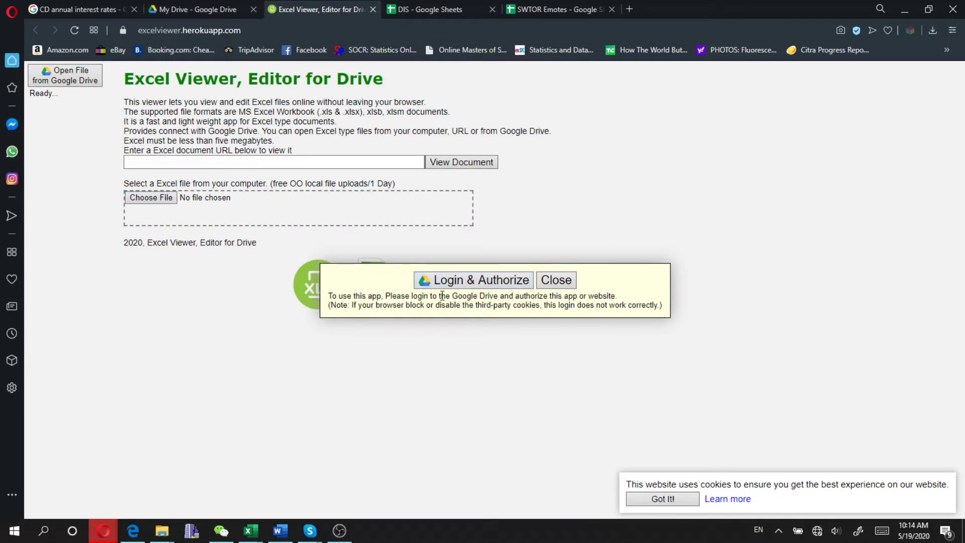
- Log in with the Google account and allow Excel Viewer access to Google Drive
left_click(480, 281)
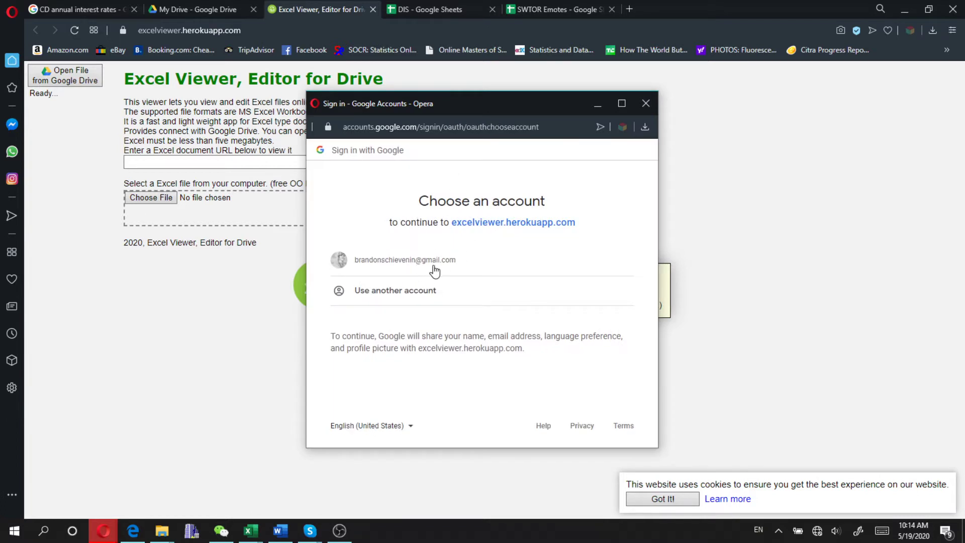
left_click(436, 269)
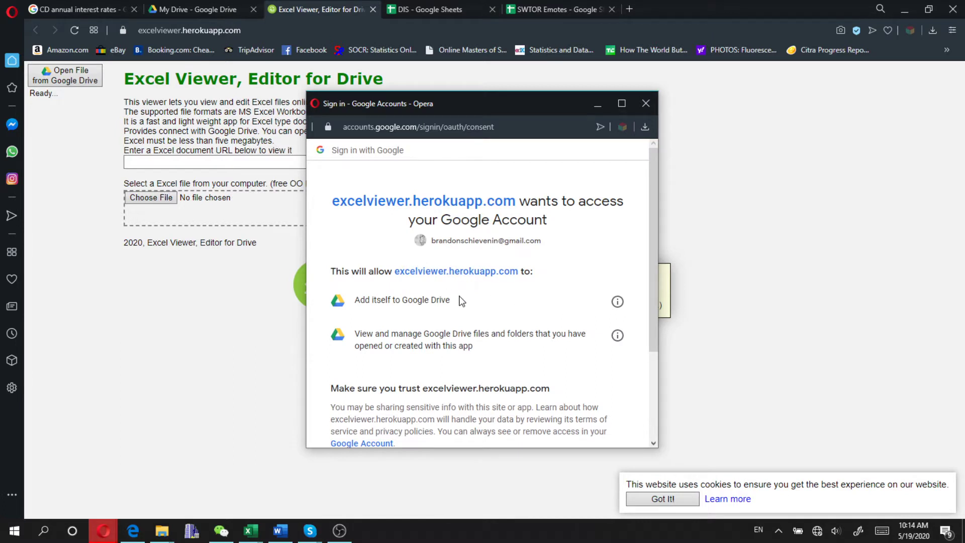
scroll(446, 301, "down", 3)
left_click(598, 367)
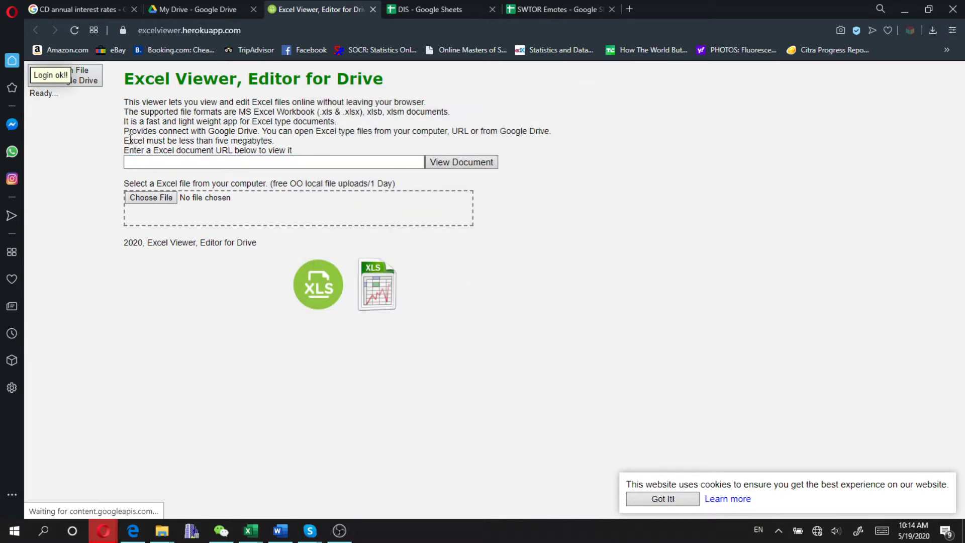
- Open the DIS spreadsheet from Google Drive in the viewer and export it as .csv
left_click(88, 78)
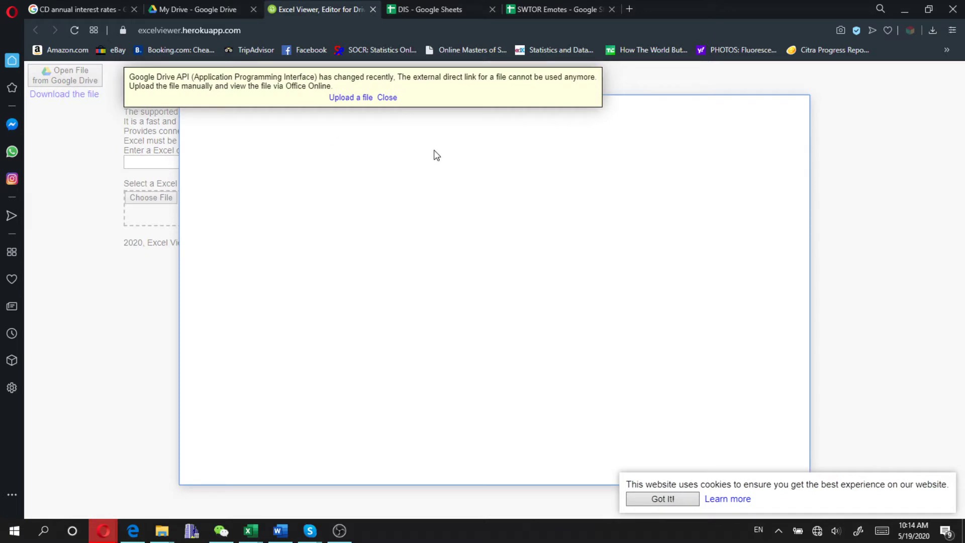
left_click(387, 98)
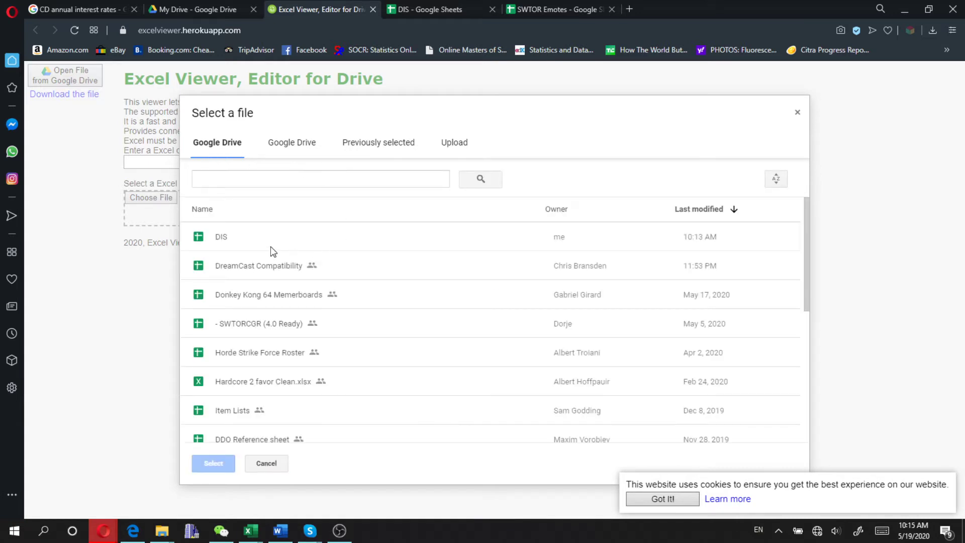
left_click(269, 247)
left_click(220, 461)
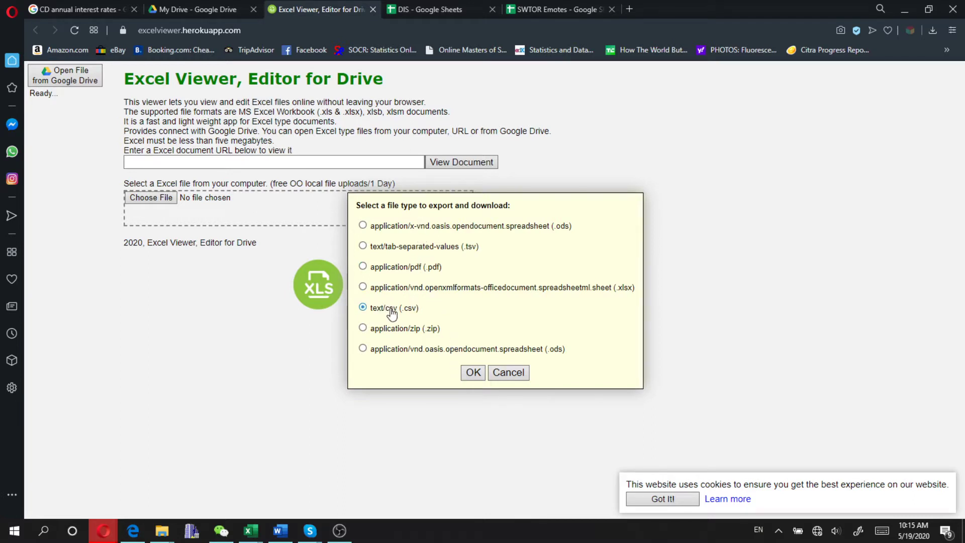
left_click(472, 372)
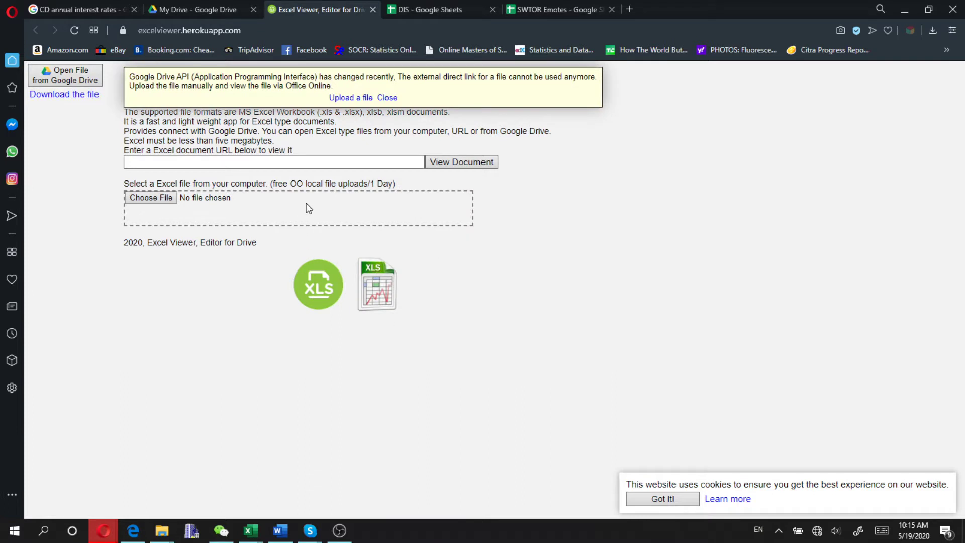
- Open the local file picker and browse its navigation pane for the workbook
left_click(162, 198)
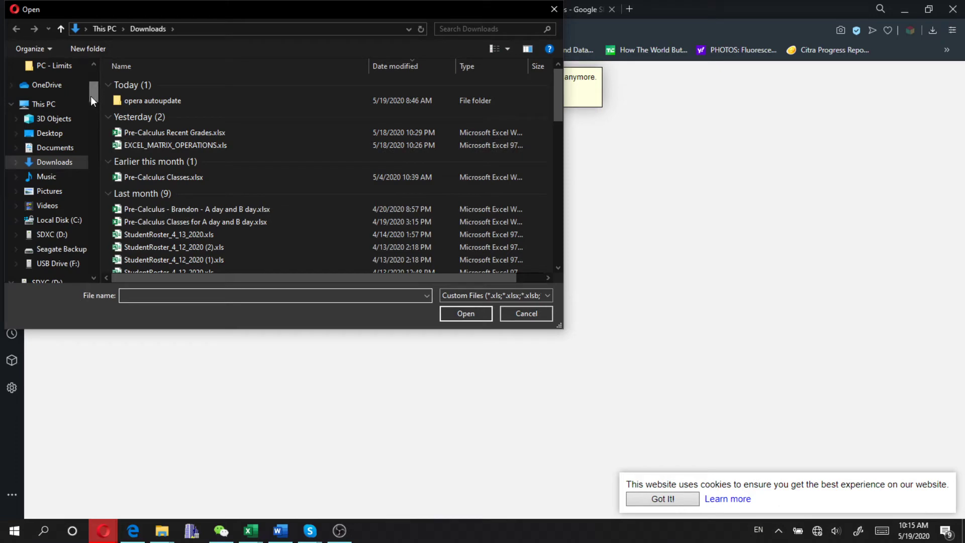
left_click_drag(90, 95, 97, 78)
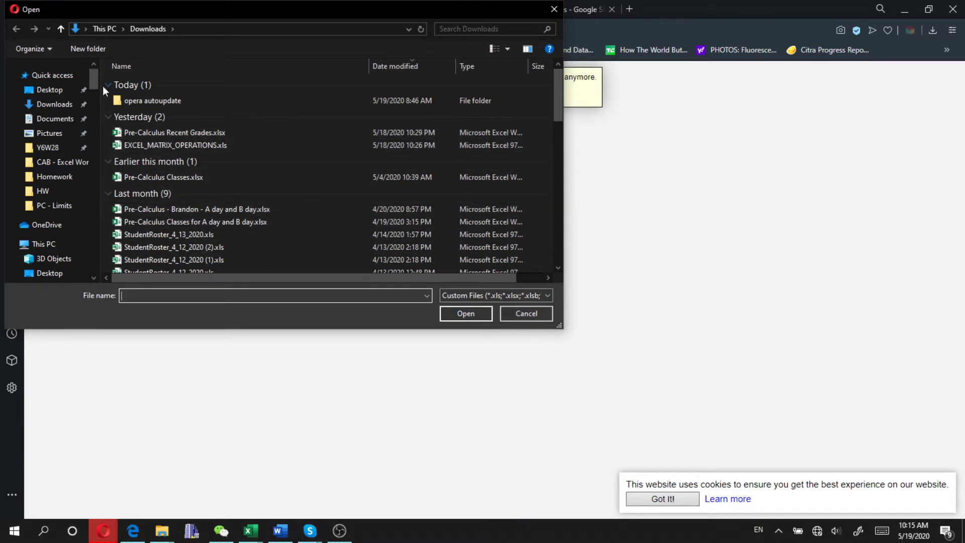
scroll(193, 190, "down", 8)
scroll(193, 191, "up", 10)
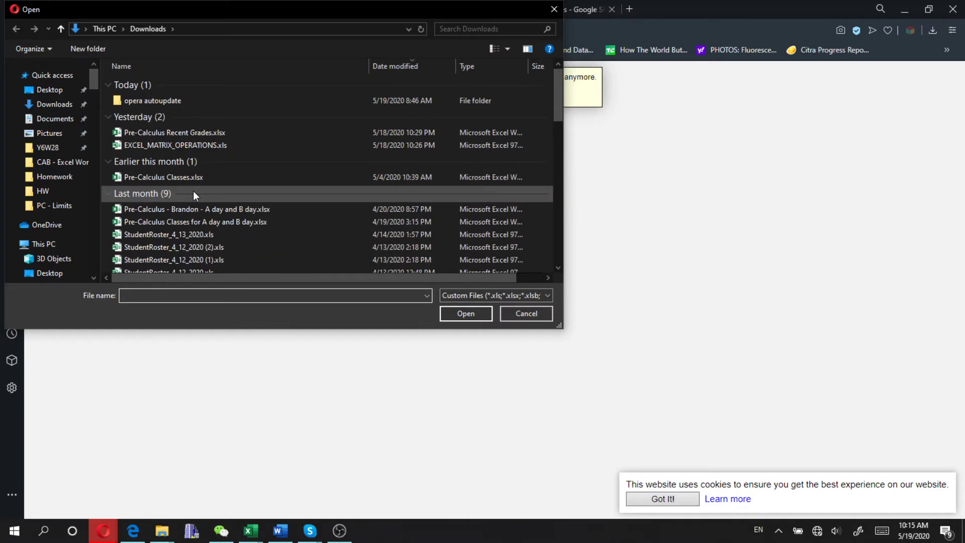
left_click_drag(92, 84, 96, 92)
- Cancel the local picker, export the Drive DIS sheet as .xlsx, and close the API notice
left_click(527, 314)
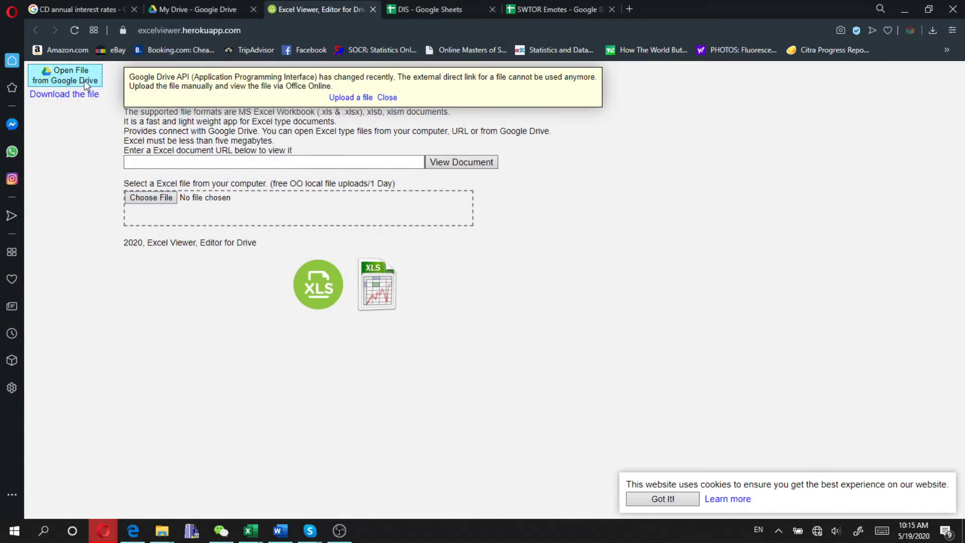
left_click(84, 80)
left_click(266, 235)
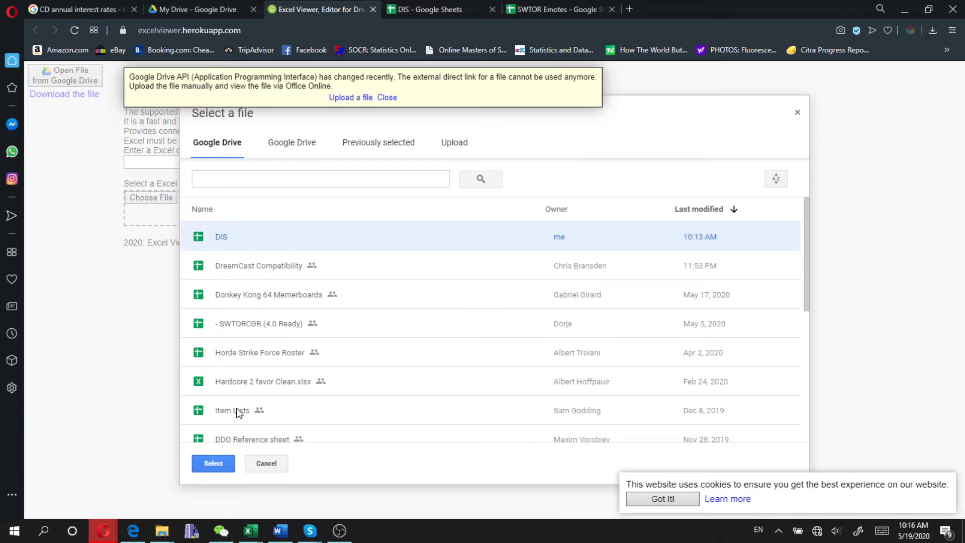
left_click(219, 469)
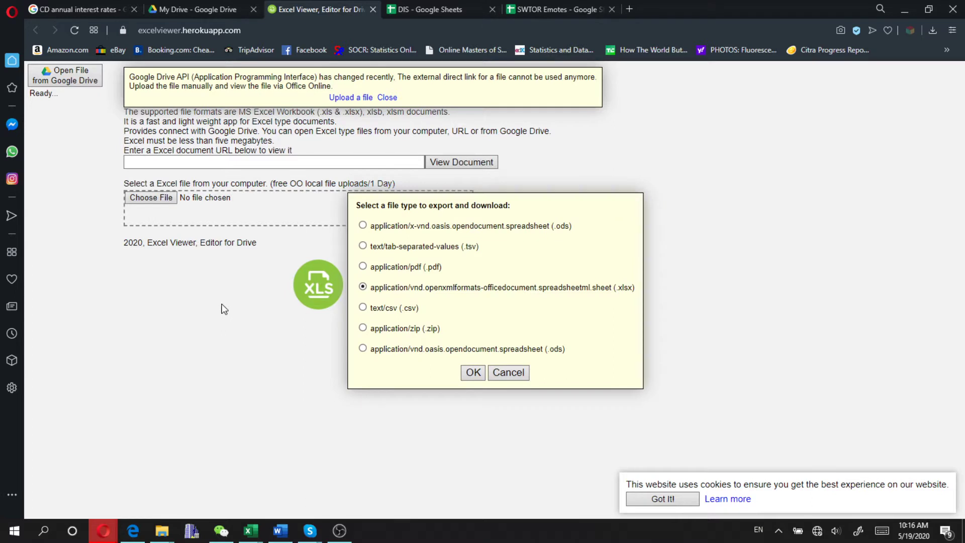
left_click(473, 374)
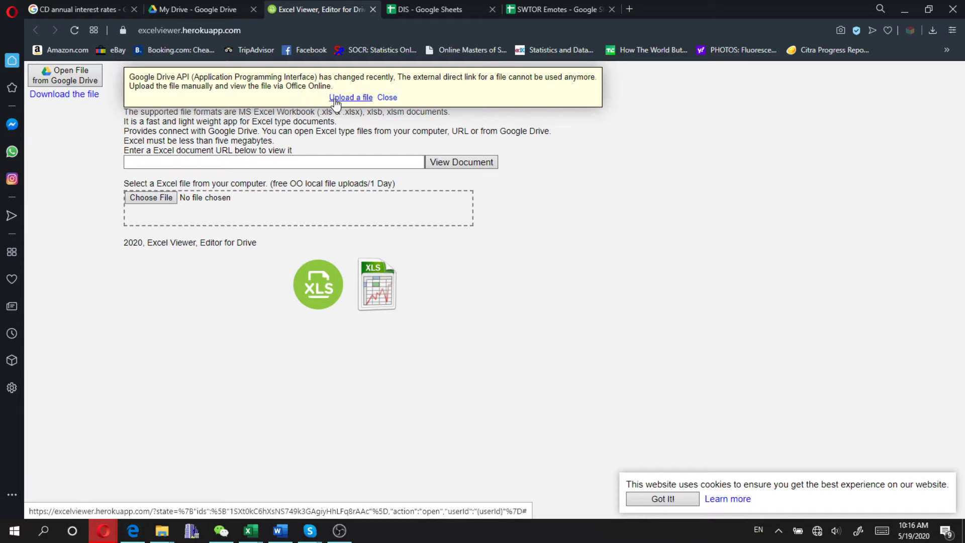
left_click(388, 97)
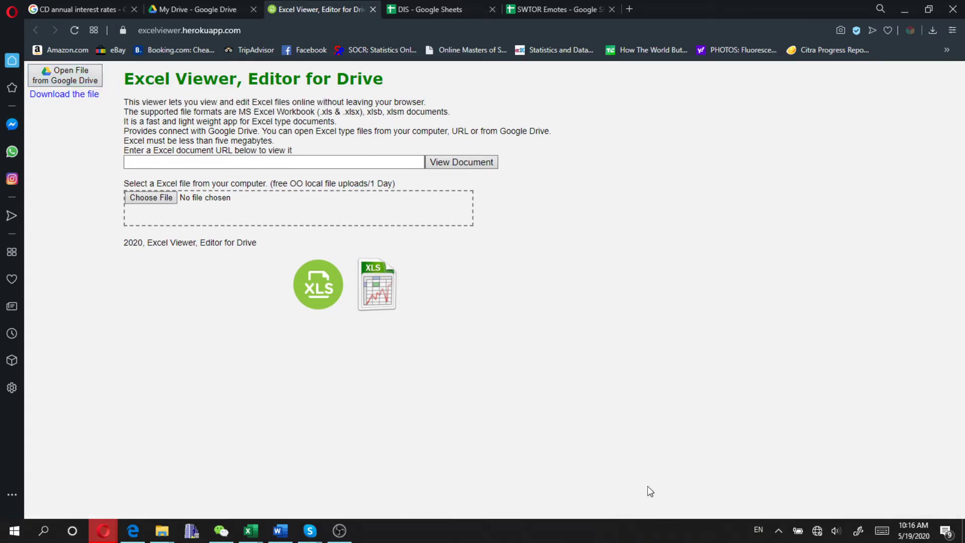
- Close the cookie banner and browse to USB Drive (F:) > Y6W35 > CAB - Excel Workshops, listing Excel files only
left_click(662, 500)
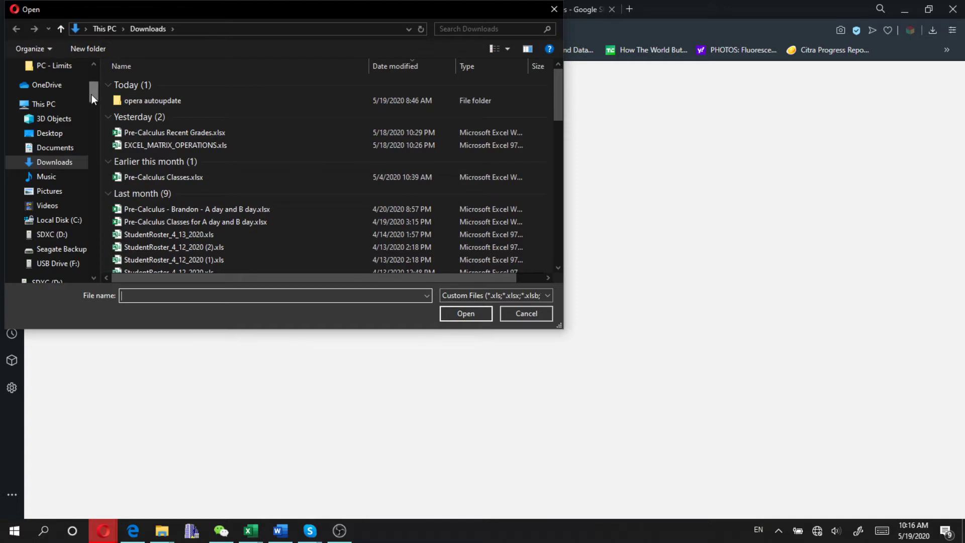
left_click_drag(92, 95, 91, 79)
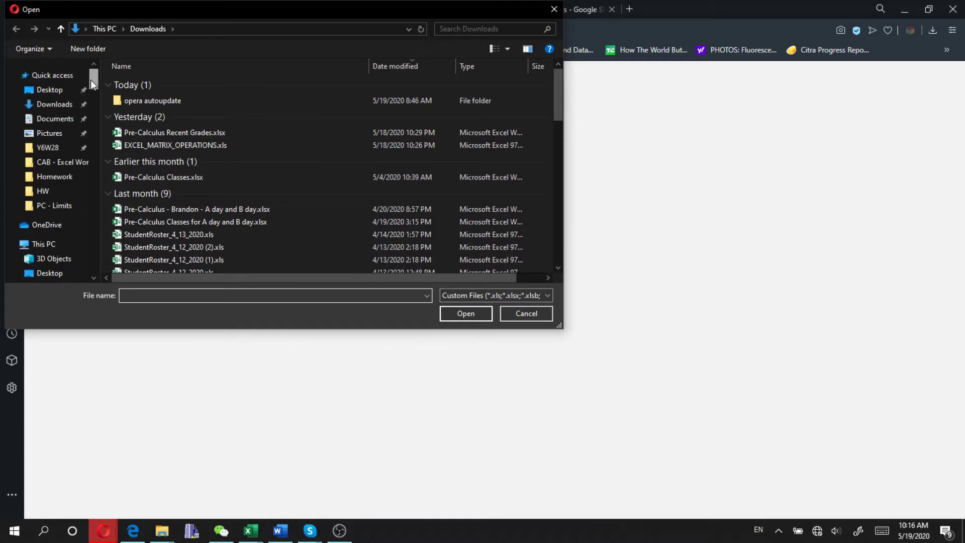
left_click(50, 207)
left_click(164, 29)
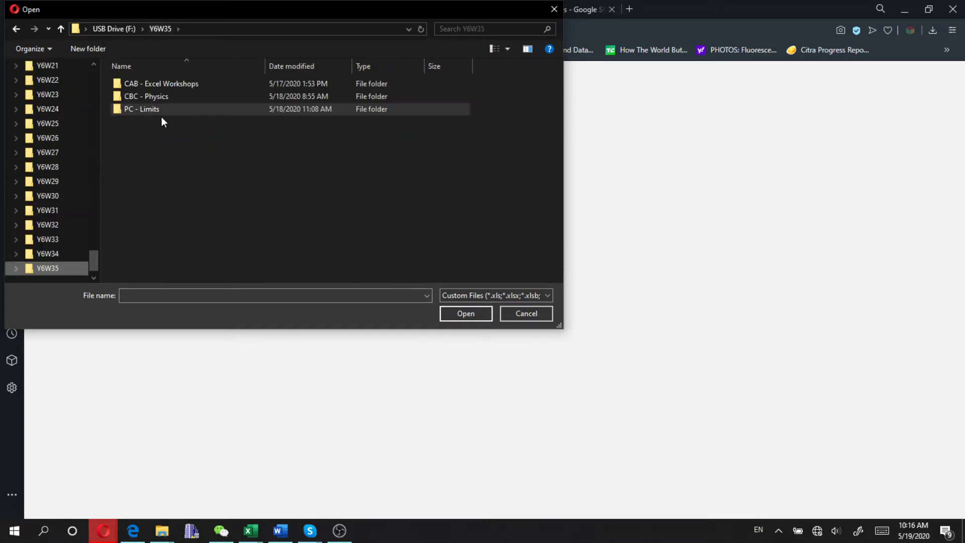
double_click(177, 87)
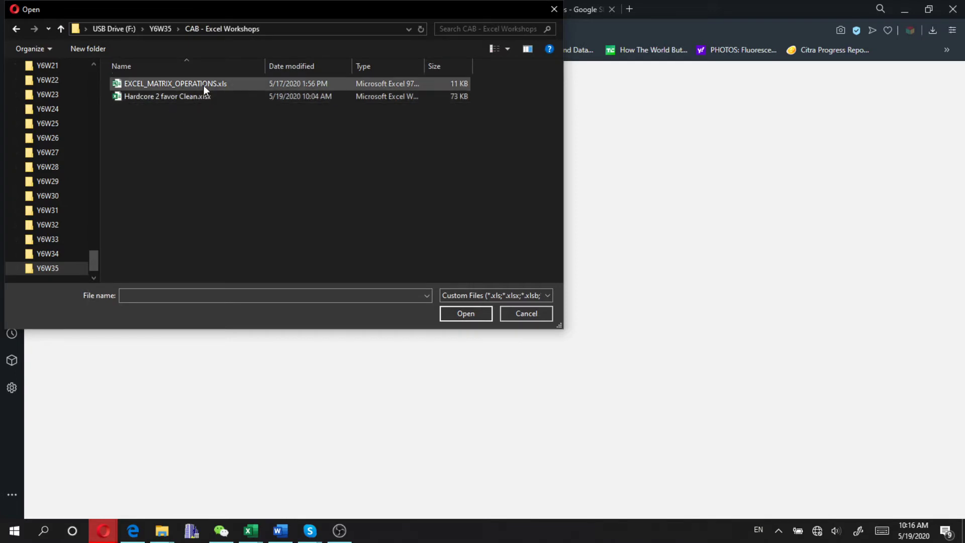
left_click(523, 295)
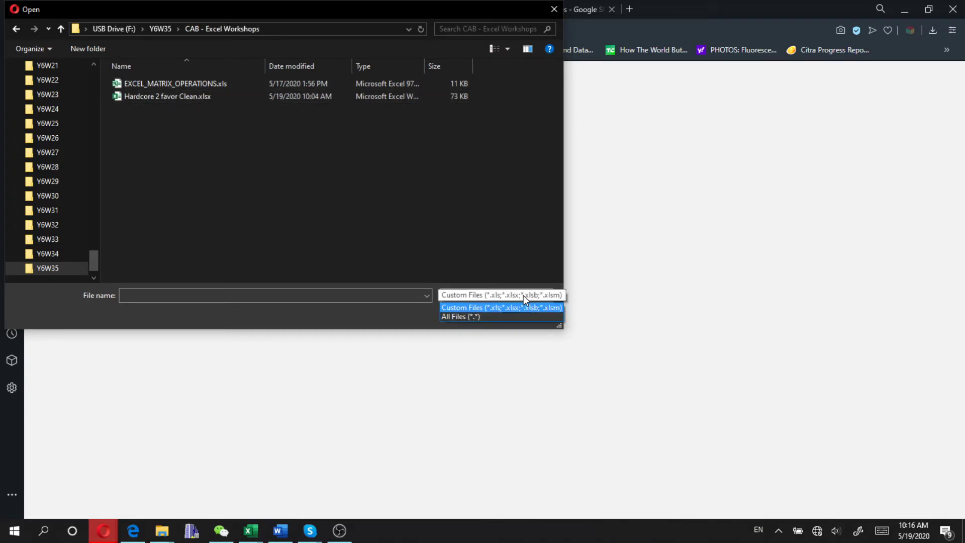
left_click(523, 295)
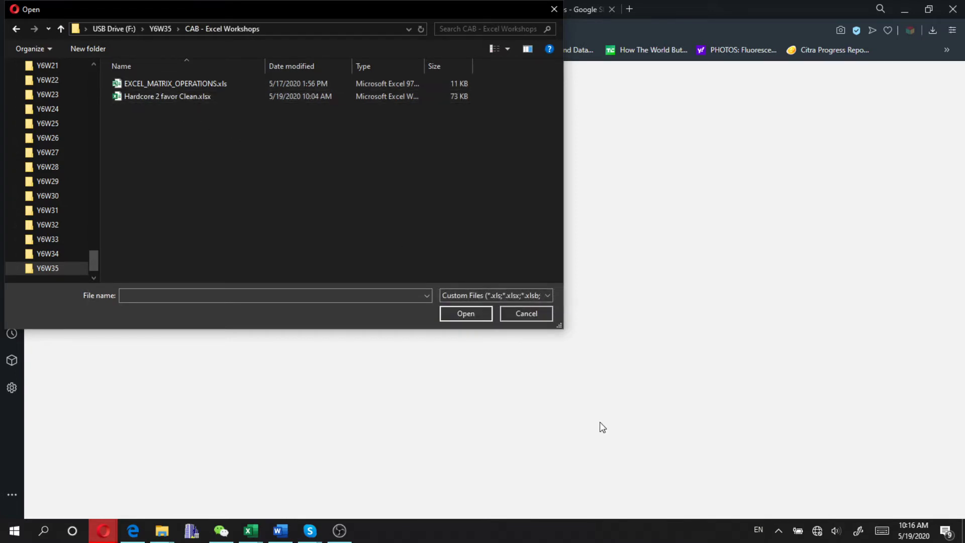
left_click(250, 530)
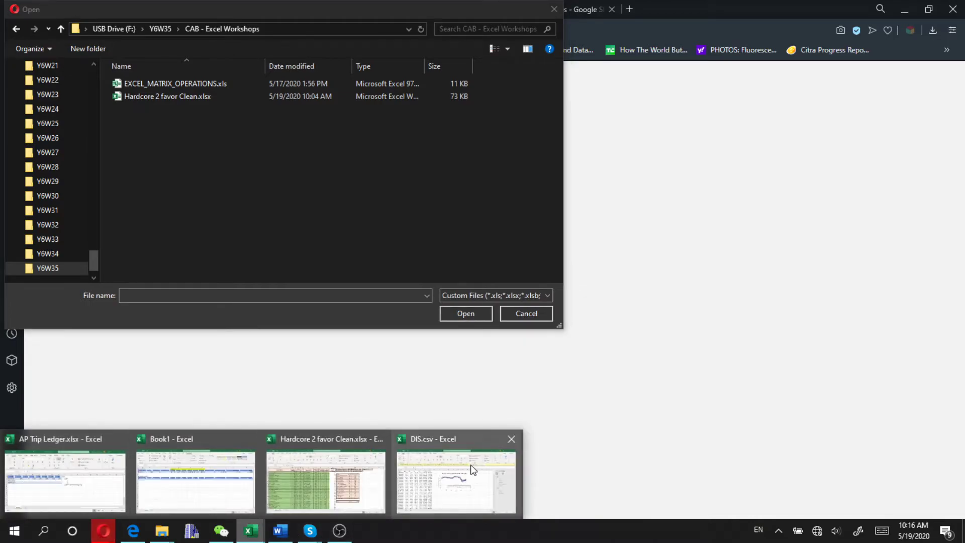
- Save DIS.csv as DIS.xlsx in Excel Workbook (*.xlsx) format in CAB - Excel Workshops
left_click(456, 483)
left_click(17, 30)
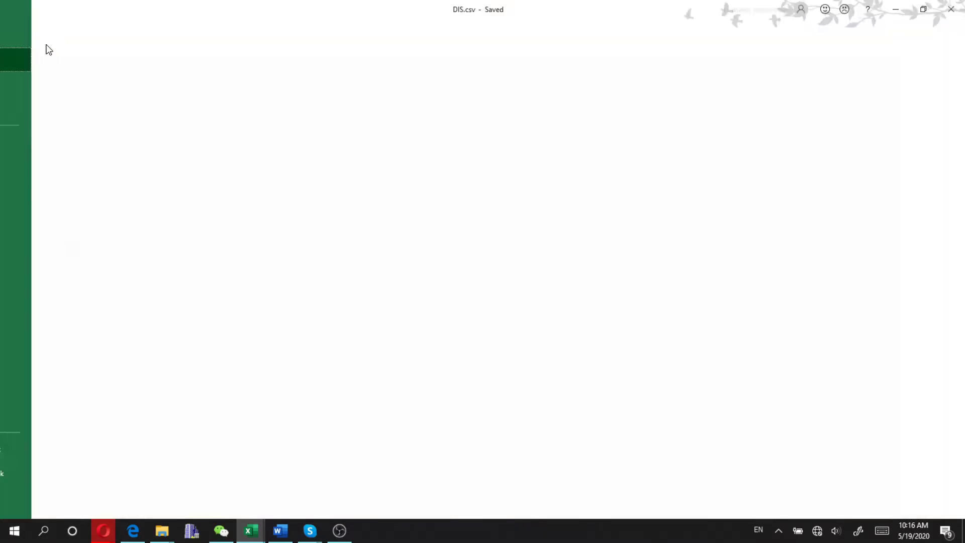
left_click(50, 193)
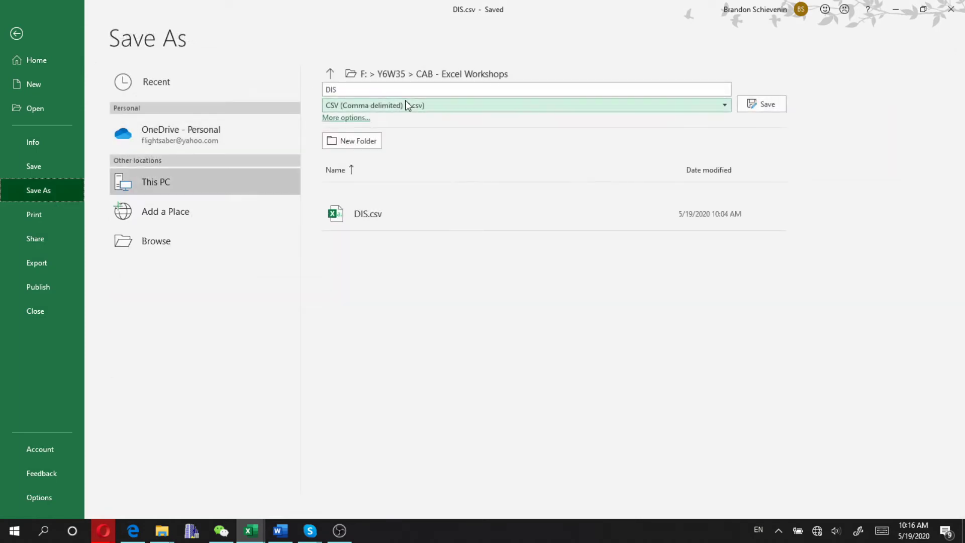
left_click(431, 104)
left_click(382, 119)
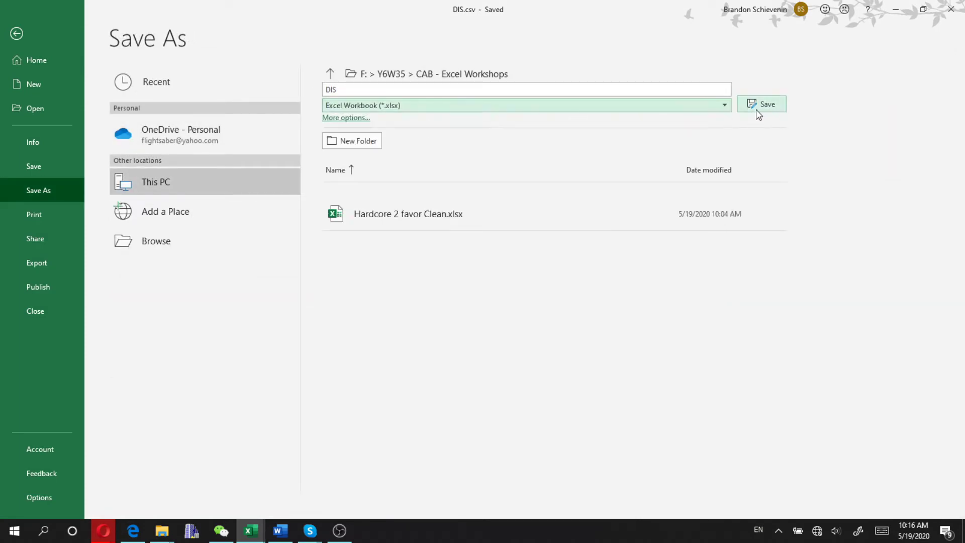
left_click(760, 104)
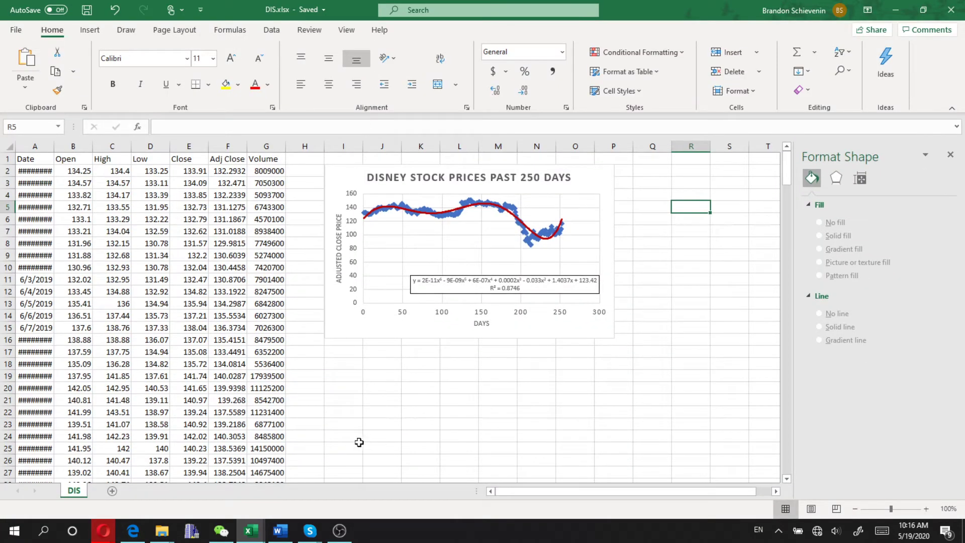
left_click(221, 530)
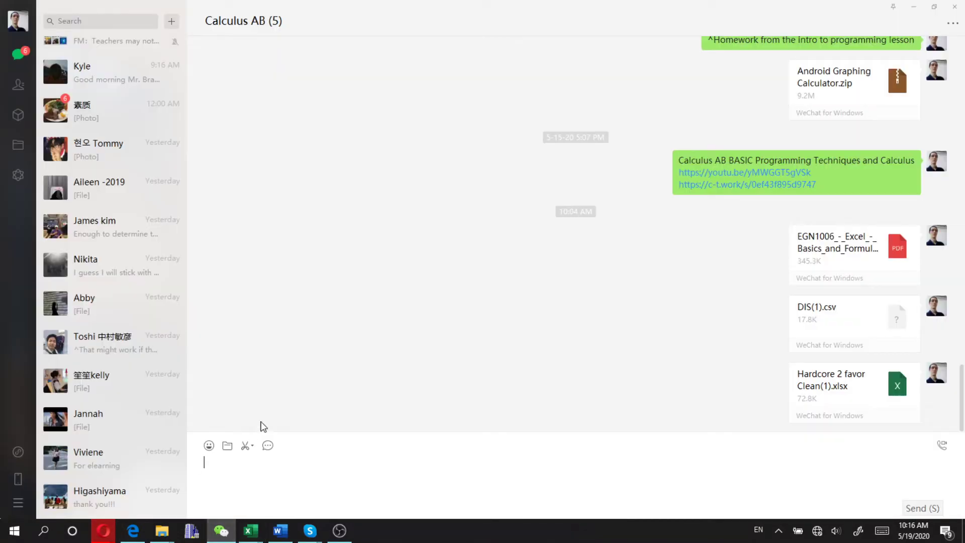
- Send DIS.xlsx as a file to the Calculus AB chat, then minimize WeChat
left_click(227, 445)
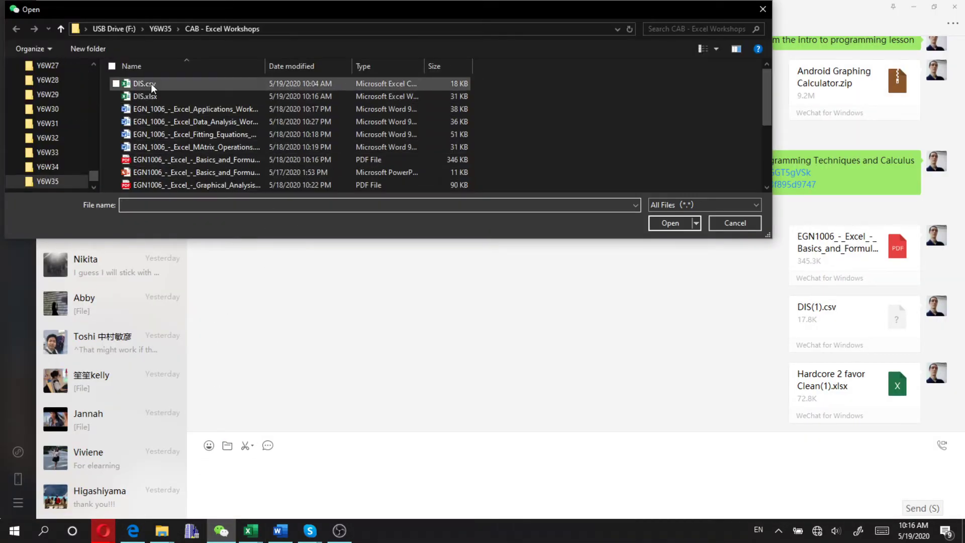
double_click(159, 95)
key("Return")
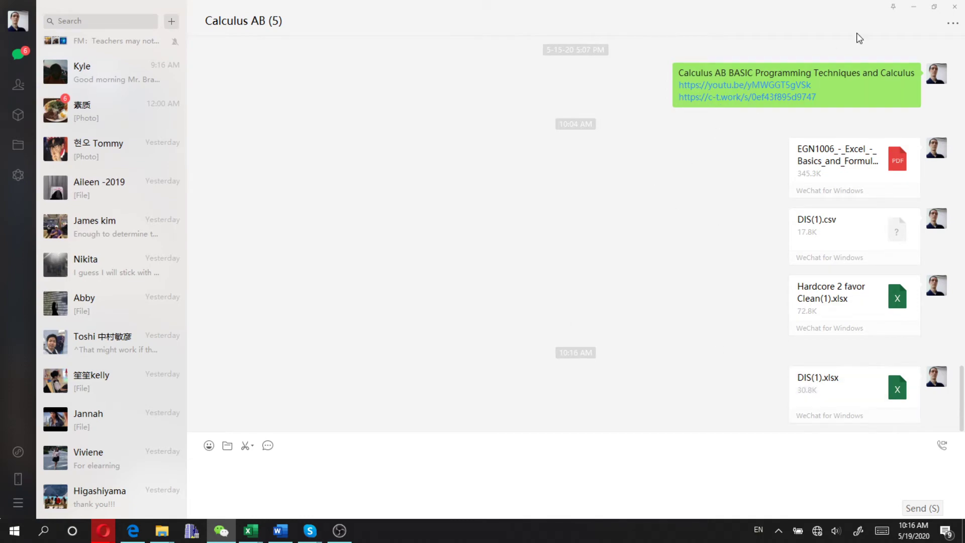
left_click(913, 6)
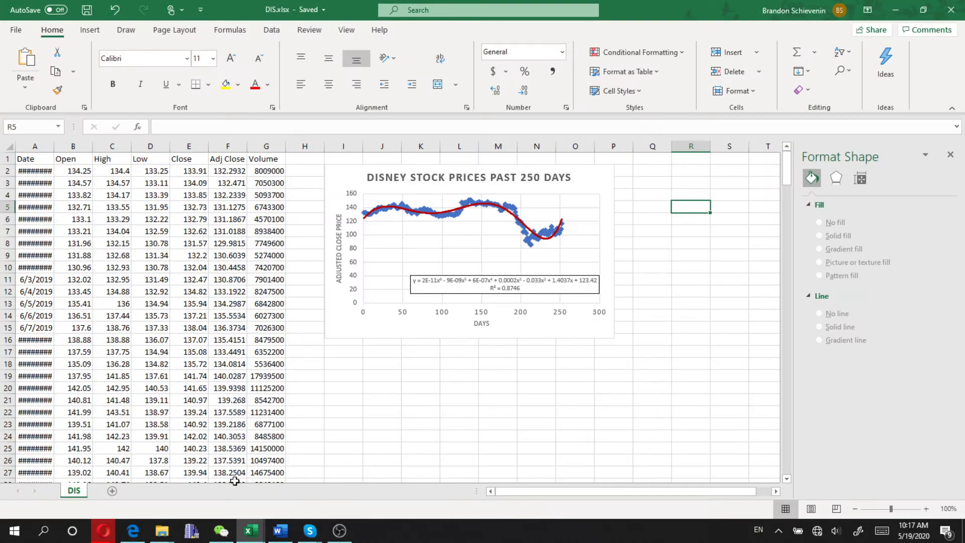
- Back in Excel Viewer, Editor for Drive, pick DIS.xlsx to view
mouse_move(104, 530)
left_click(186, 481)
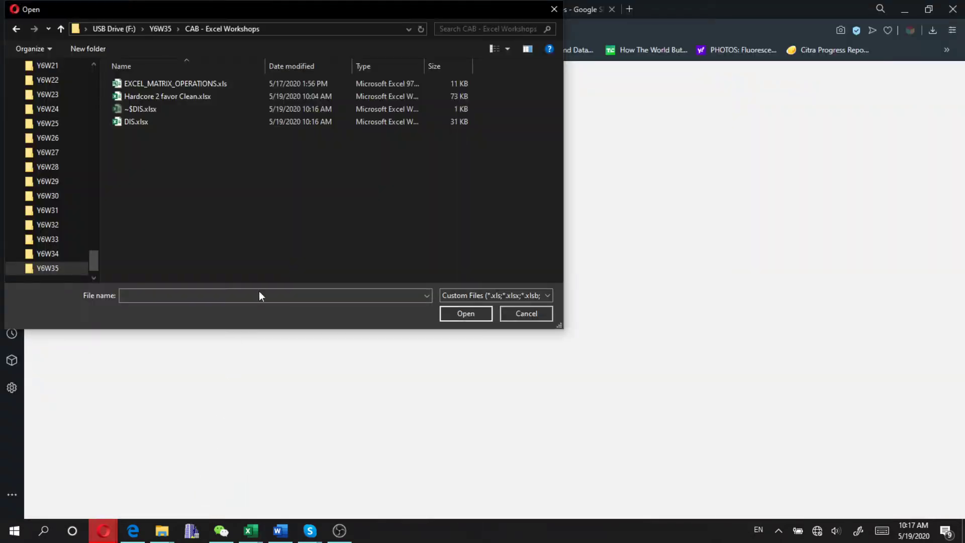
double_click(177, 122)
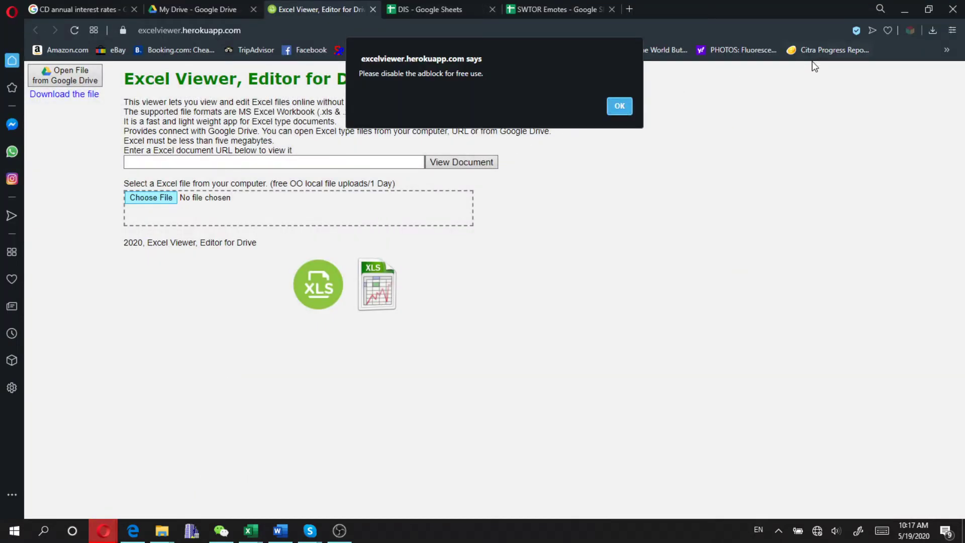
- Turn off ad blocking for the viewer site and choose DIS.xlsx as the local file again
left_click(856, 30)
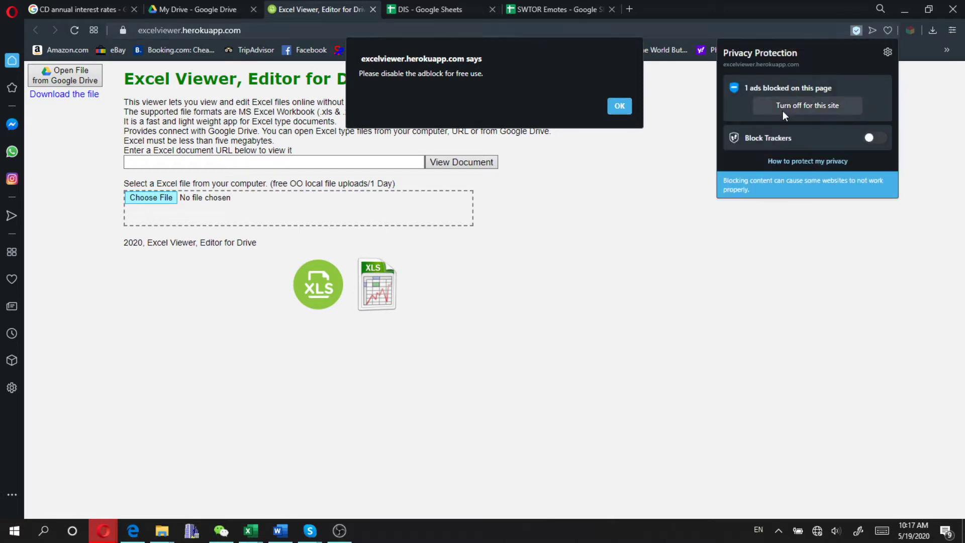
left_click(807, 104)
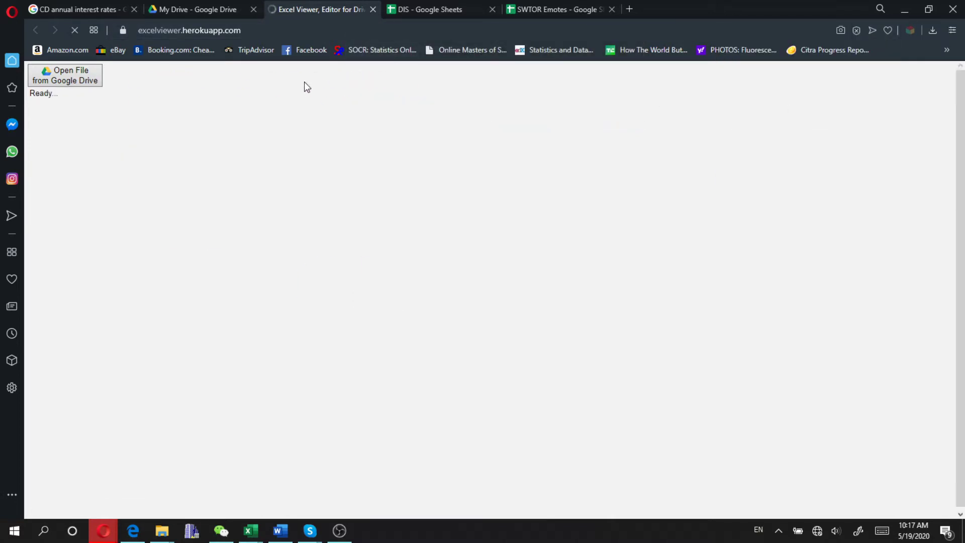
left_click(157, 197)
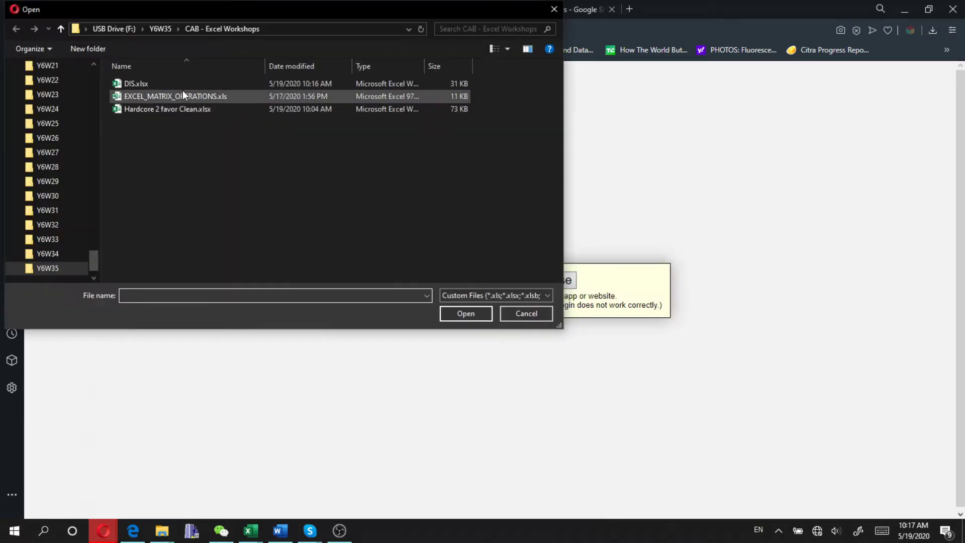
double_click(191, 84)
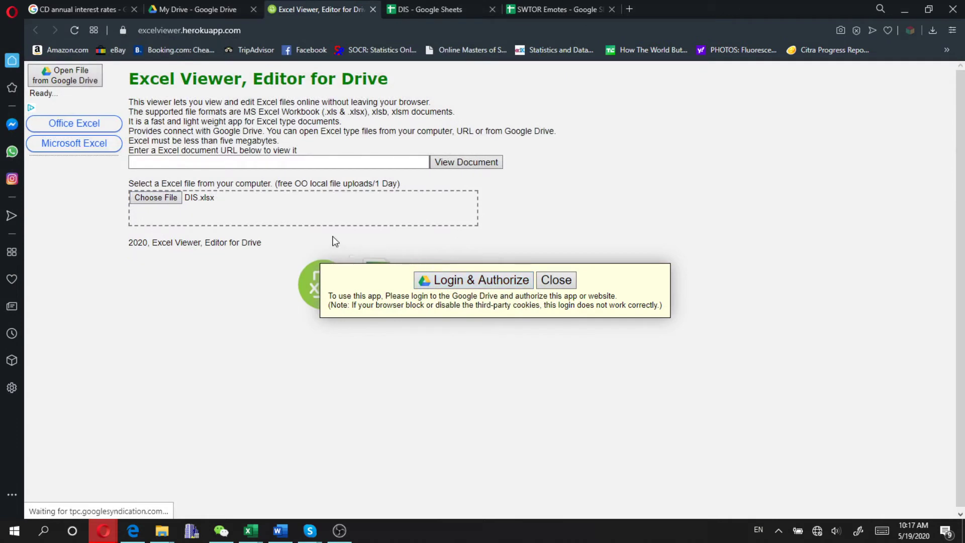
- Authorize the viewer for Google Drive and dismiss the Drive API notice so DIS.xlsx loads
left_click(495, 280)
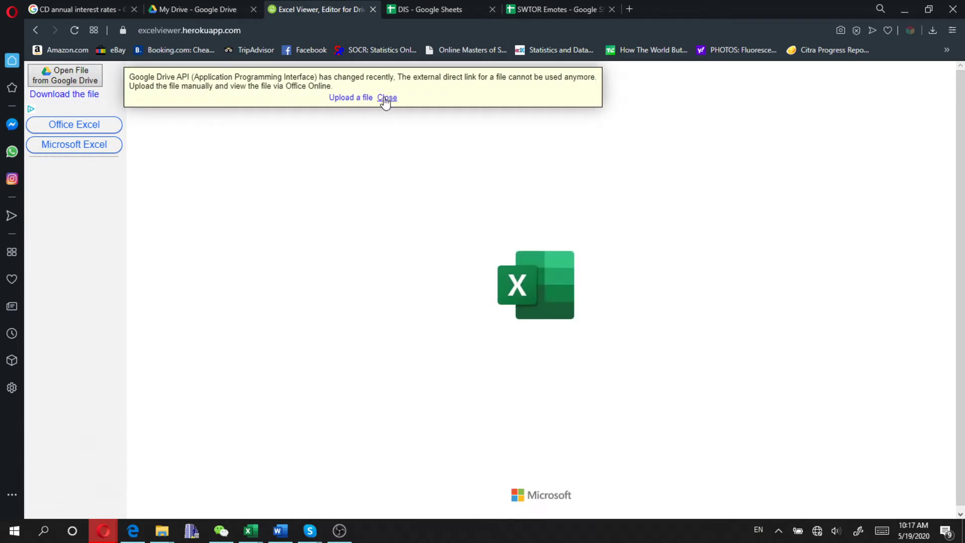
left_click(386, 98)
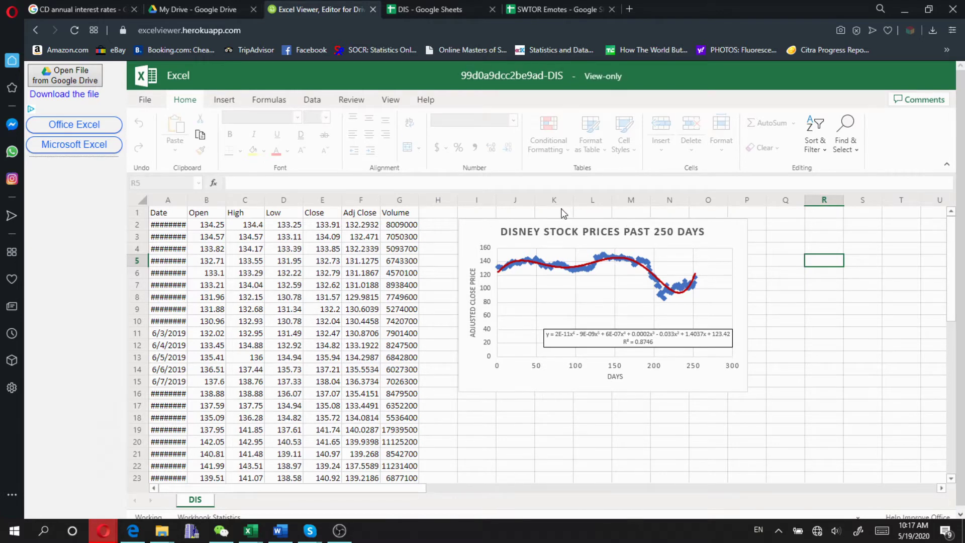
left_click(450, 218)
scroll(346, 231, "down", 11)
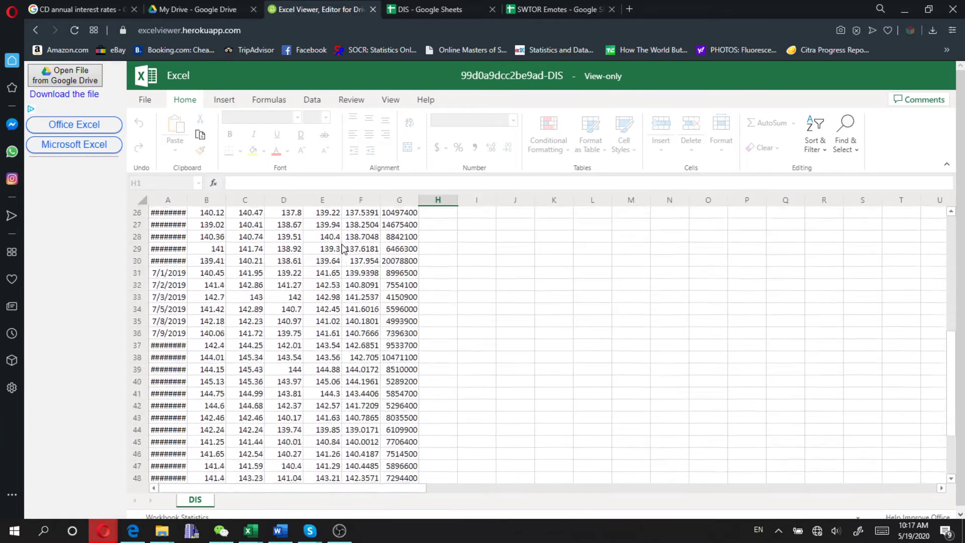
scroll(323, 307, "up", 11)
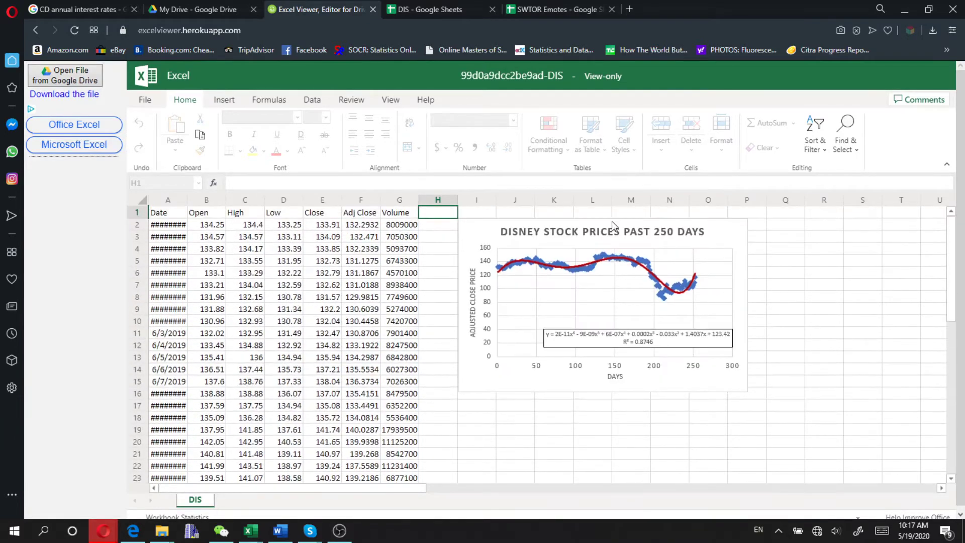
left_click(496, 247)
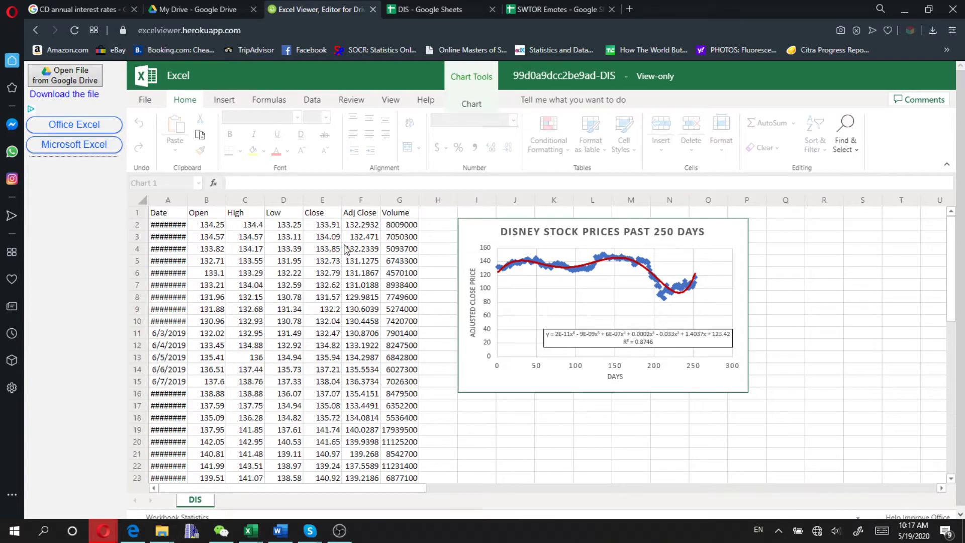
left_click(447, 215)
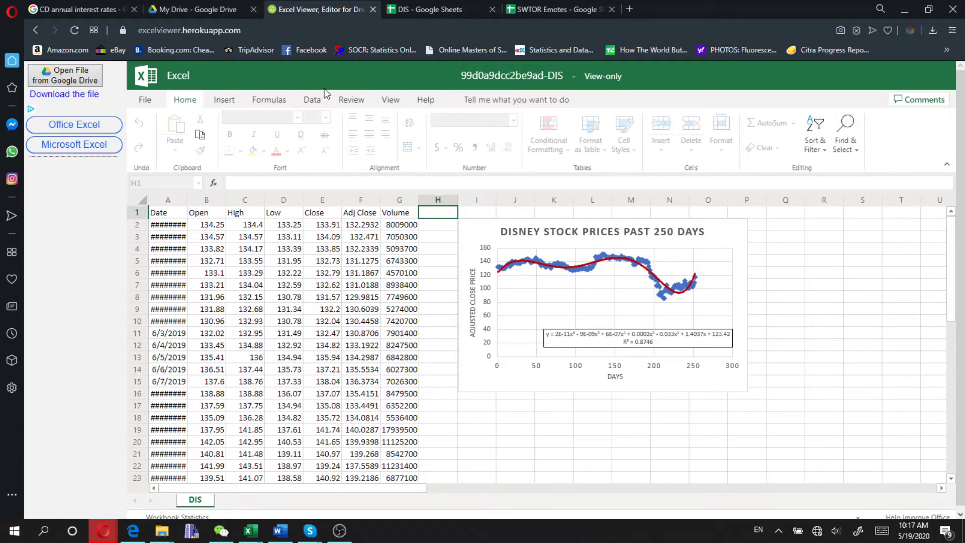
left_click(145, 99)
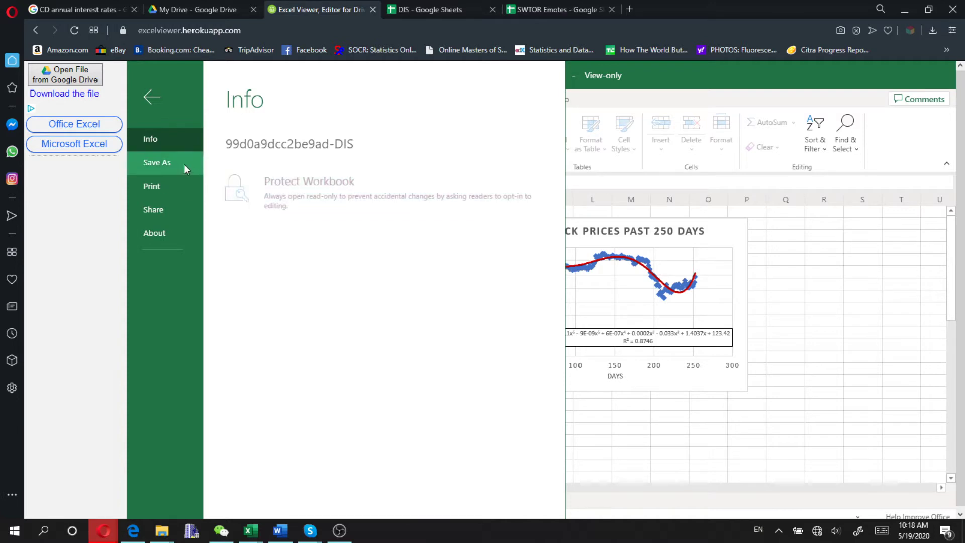
left_click(172, 169)
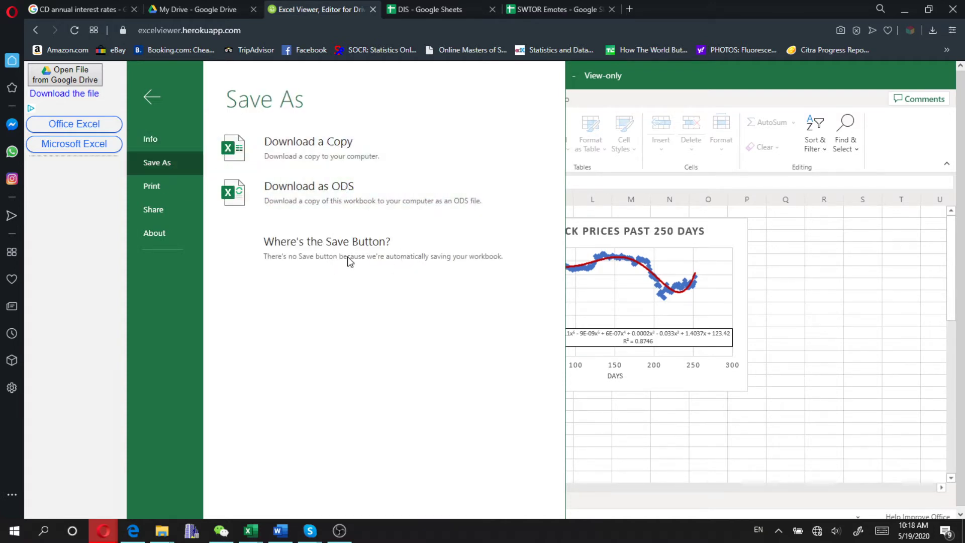
left_click(152, 97)
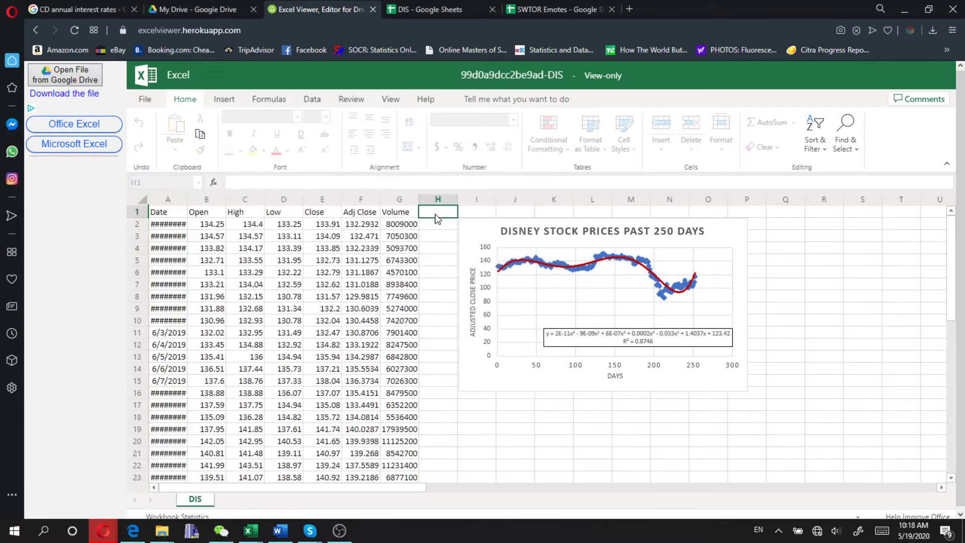
key("Down")
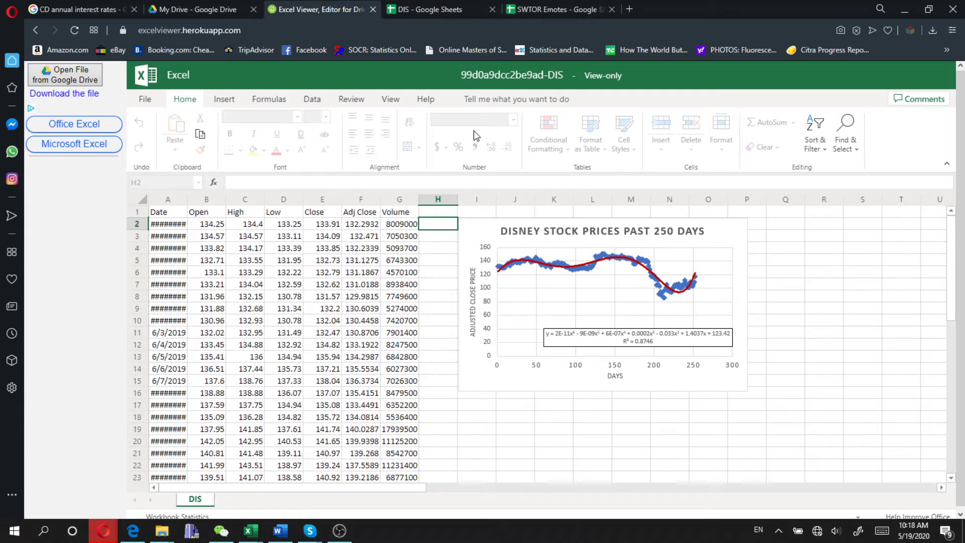
- Close the Excel Viewer, My Drive and DIS browser tabs
left_click(372, 10)
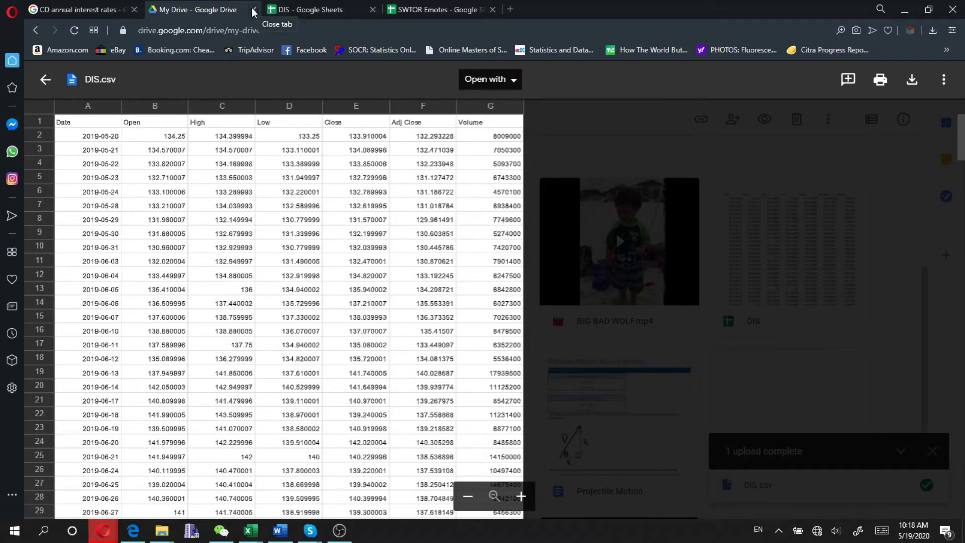
left_click(253, 10)
left_click(254, 10)
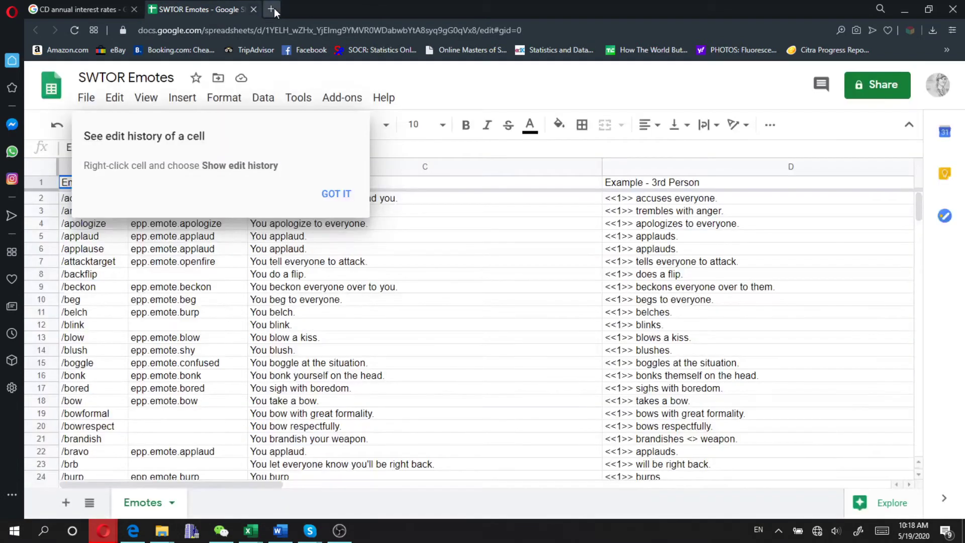
- Search the web for 'office online' in a new tab, review the results, then close it
left_click(272, 9)
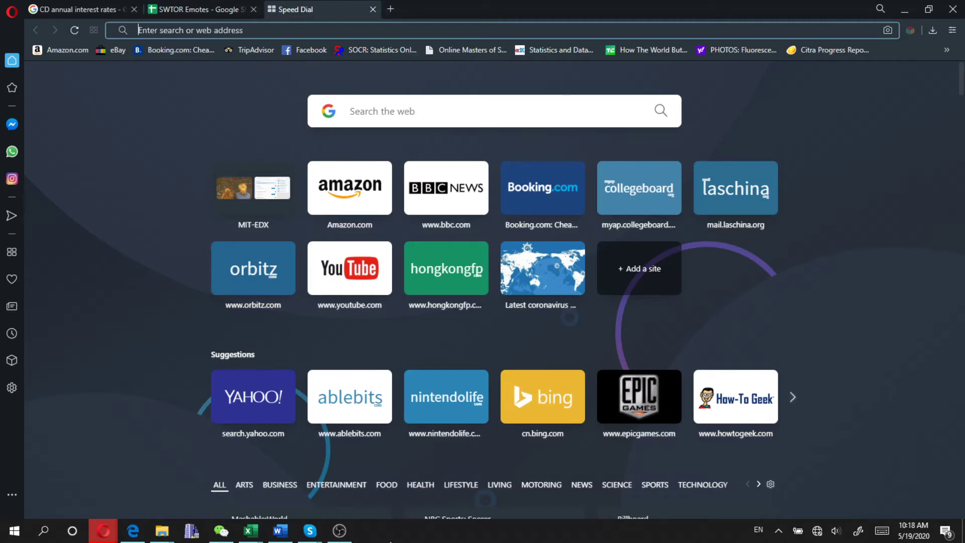
mouse_move(348, 523)
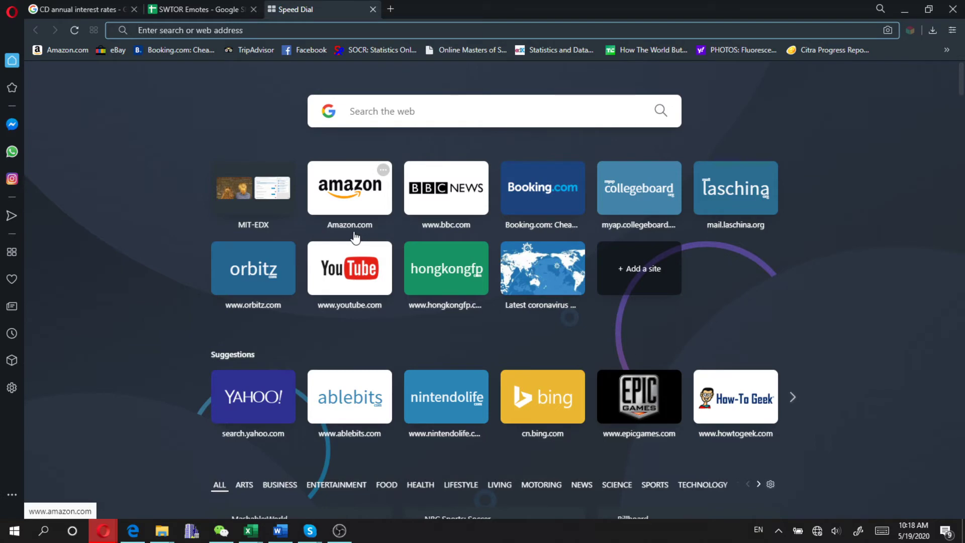
type("office online")
key("Return")
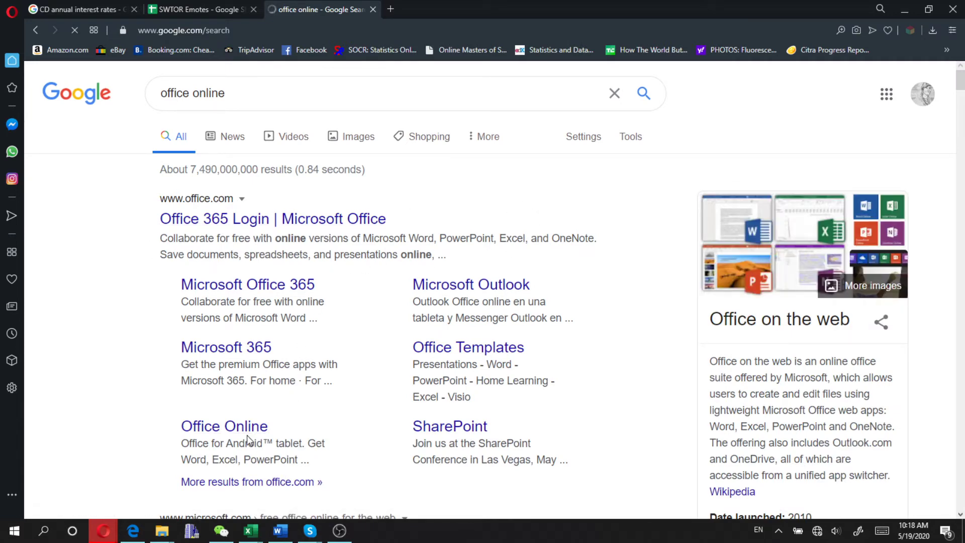
scroll(256, 435, "down", 1)
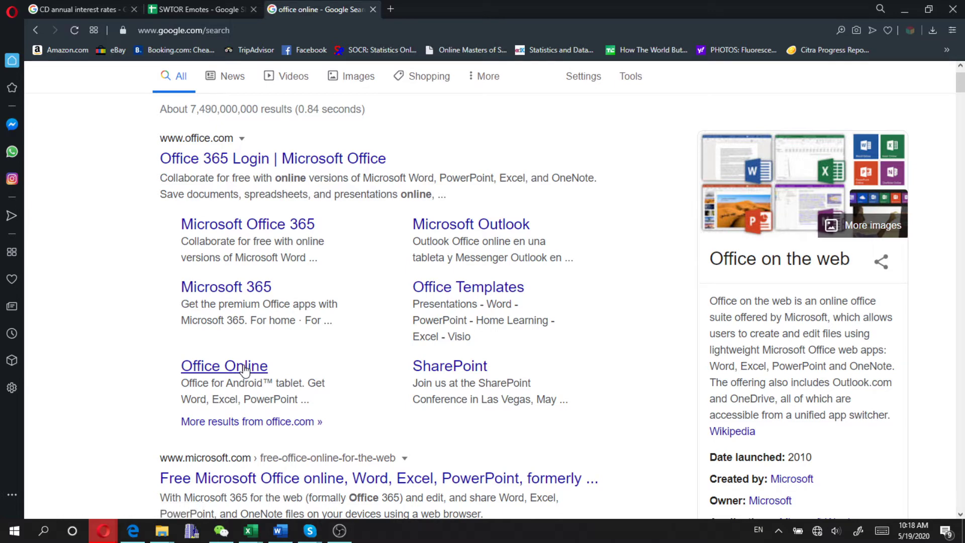
scroll(244, 369, "down", 1)
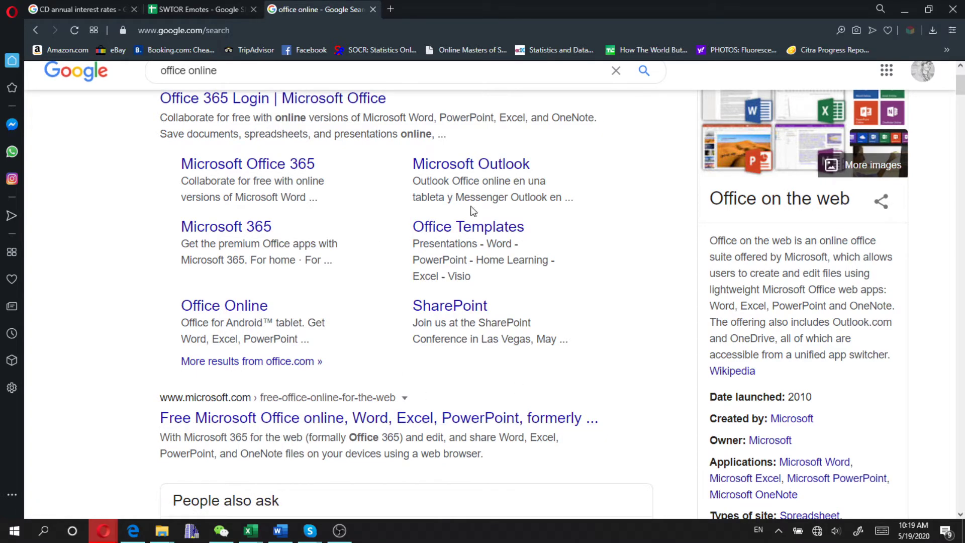
left_click(373, 10)
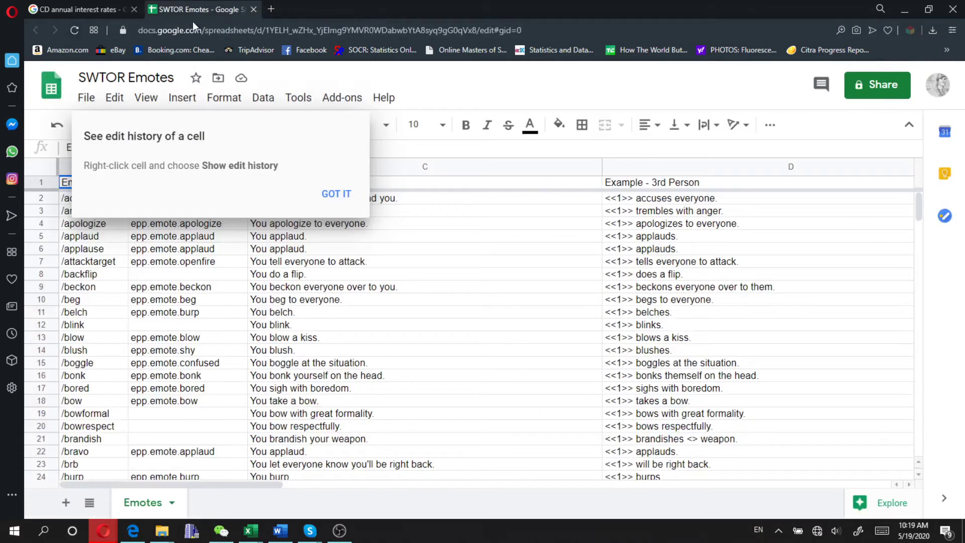
- Minimize the browser and bring the Book1 workbook to the front in Excel
left_click(901, 6)
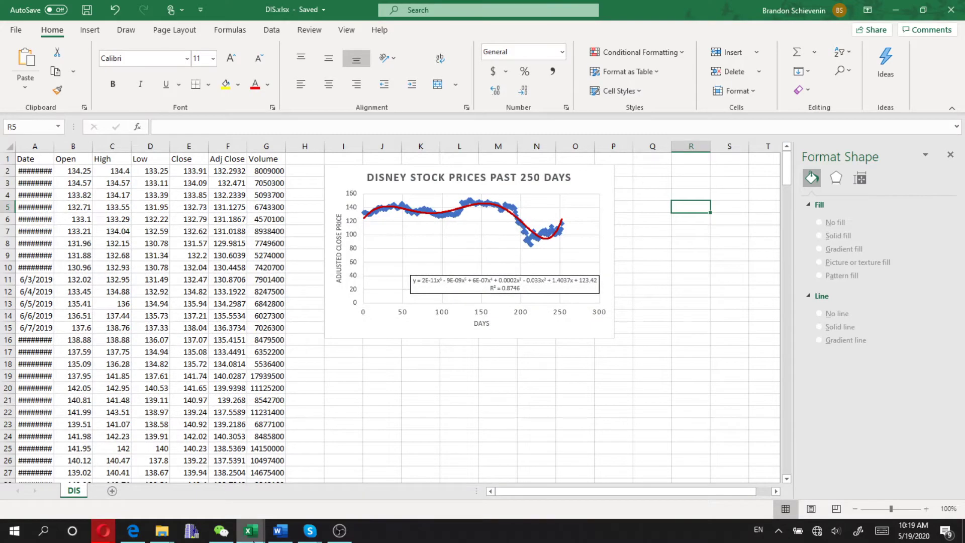
mouse_move(250, 530)
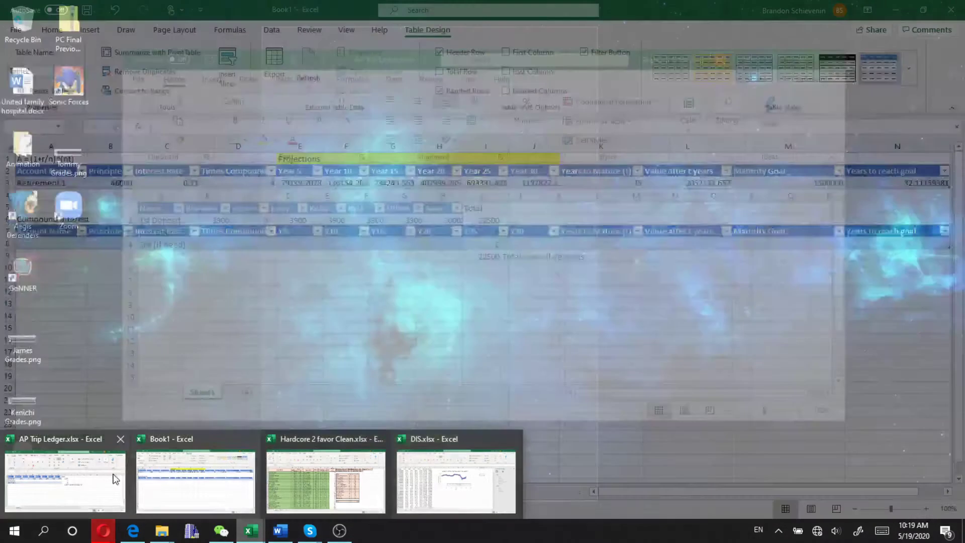
left_click(65, 480)
left_click(274, 232)
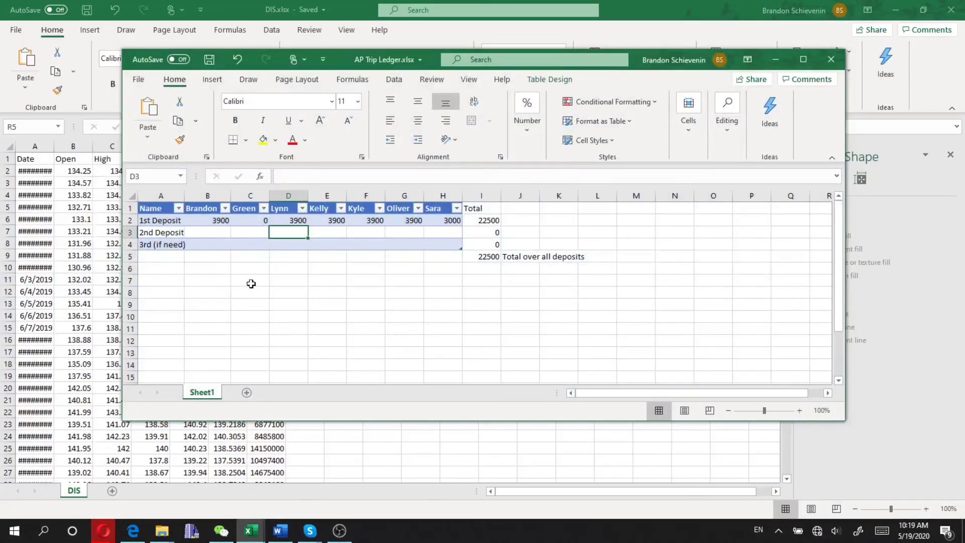
mouse_move(250, 530)
left_click(186, 475)
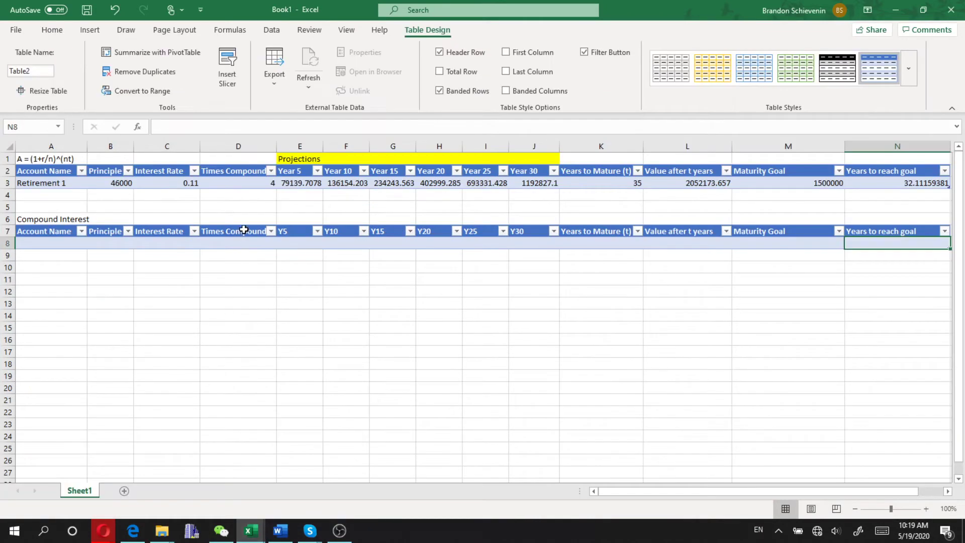
- Select cell E8 under Y5 in the Compound Interest table
left_click(64, 242)
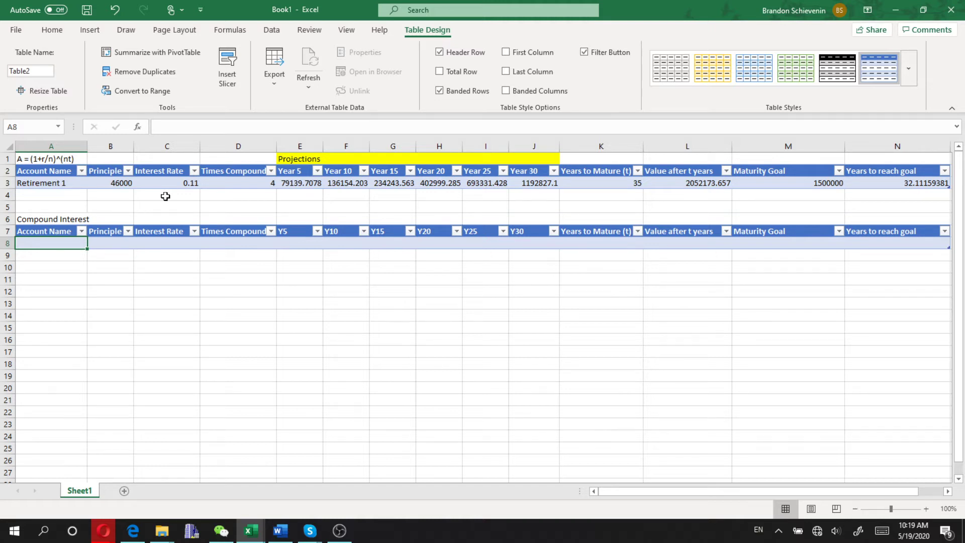
key("Tab")
key("Tab")
key("Tab")
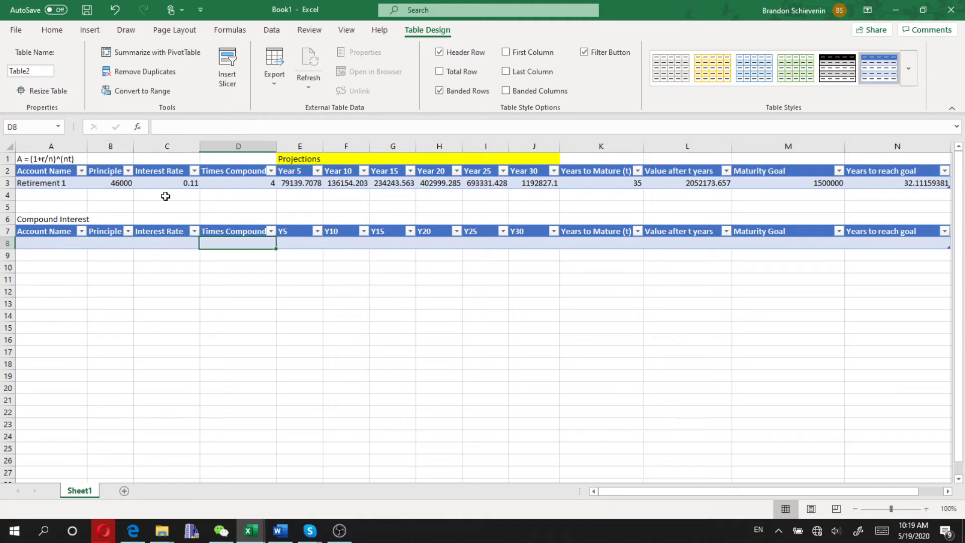
key("Tab")
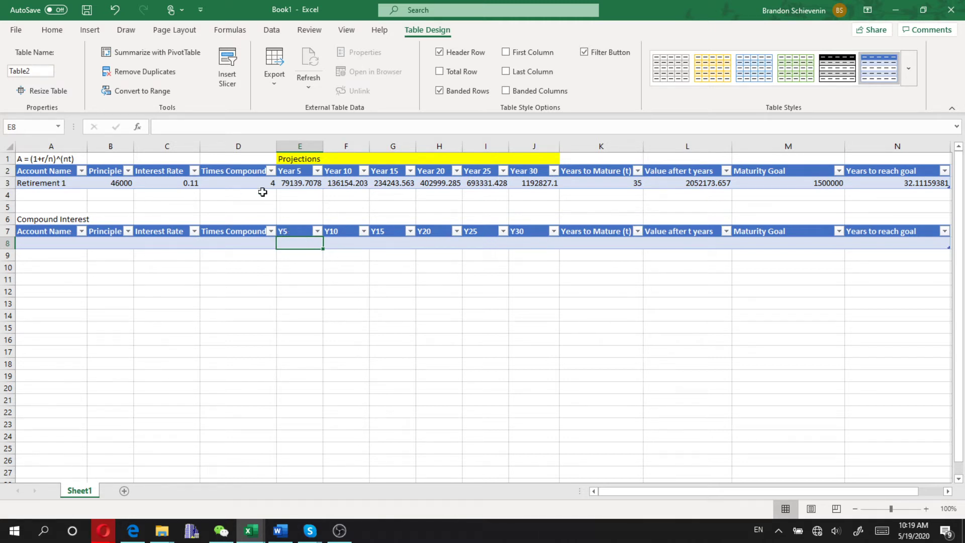
- Build the Y5 formula in E8 from the row's Principle, Interest Rate and Times Compounded cells
left_click(203, 127)
type("=")
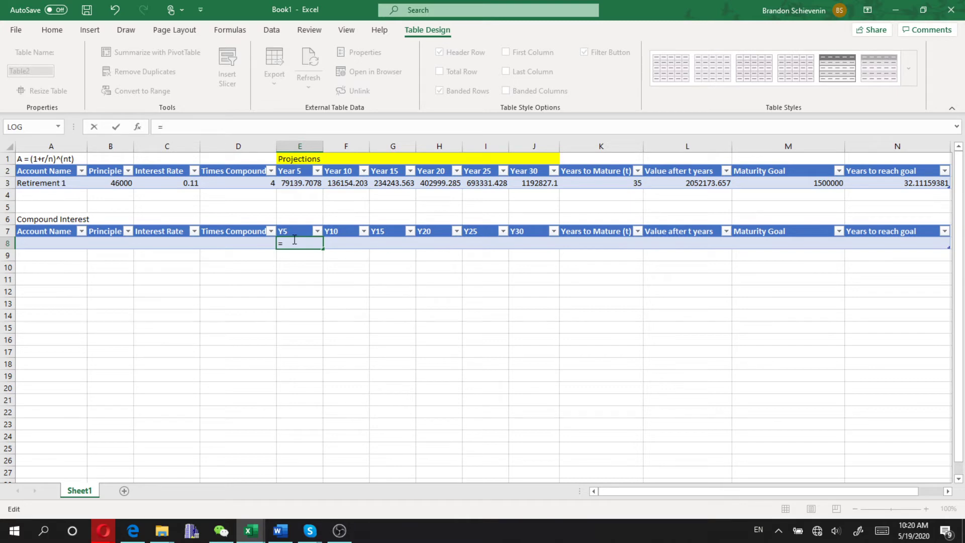
left_click(112, 242)
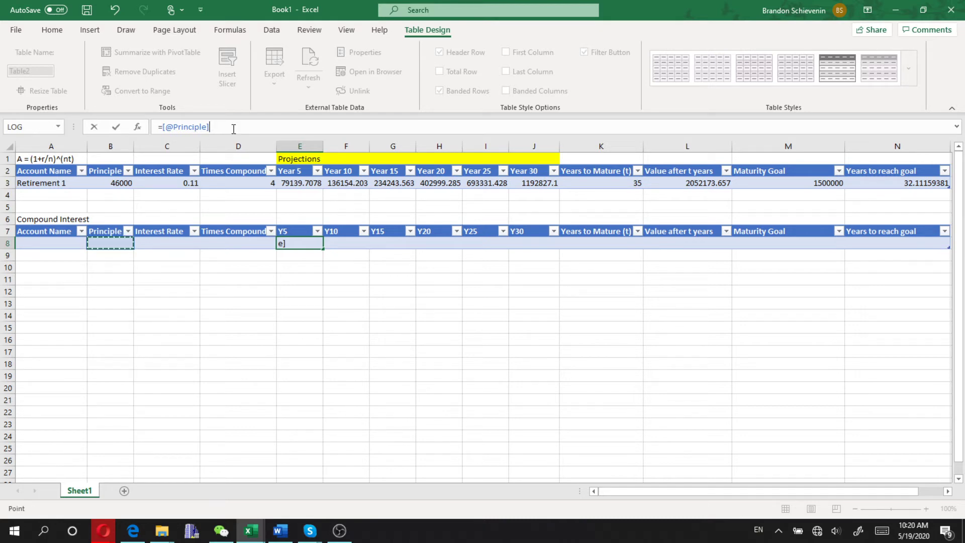
type("*")
left_click(179, 243)
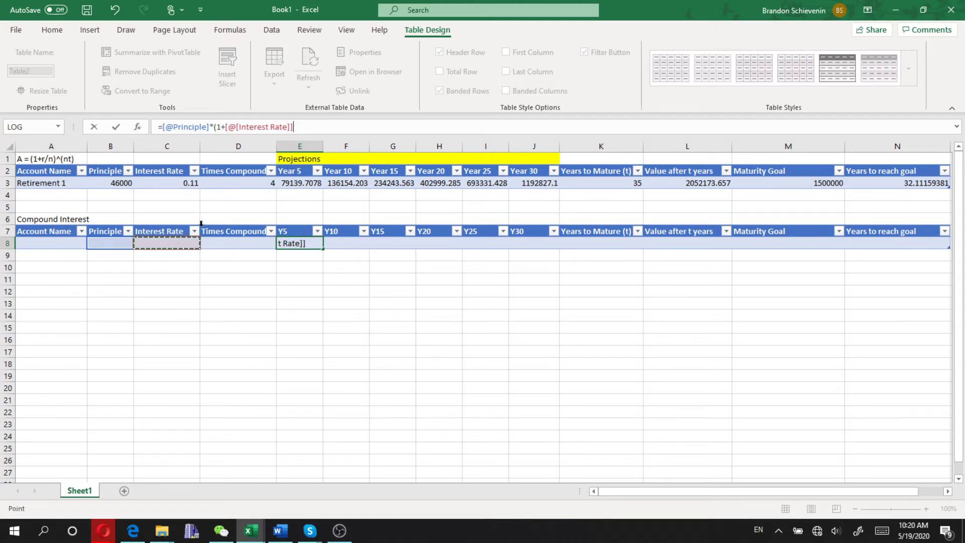
type("/")
left_click(225, 243)
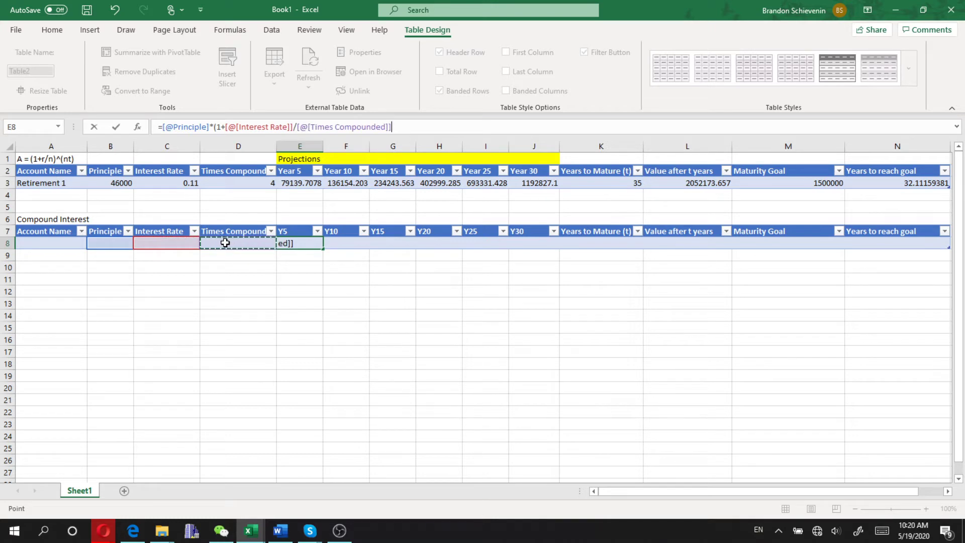
type(")^(")
left_click(225, 243)
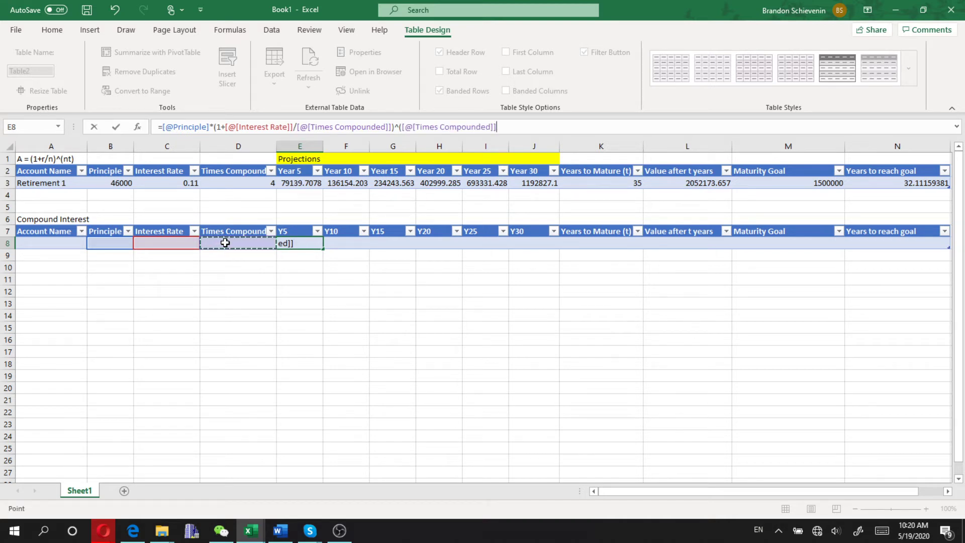
type("*")
- Paste back the full five-year compound-interest formula into E8 and commit it, showing #DIV/0!
key("ctrl+a")
key("ctrl+c")
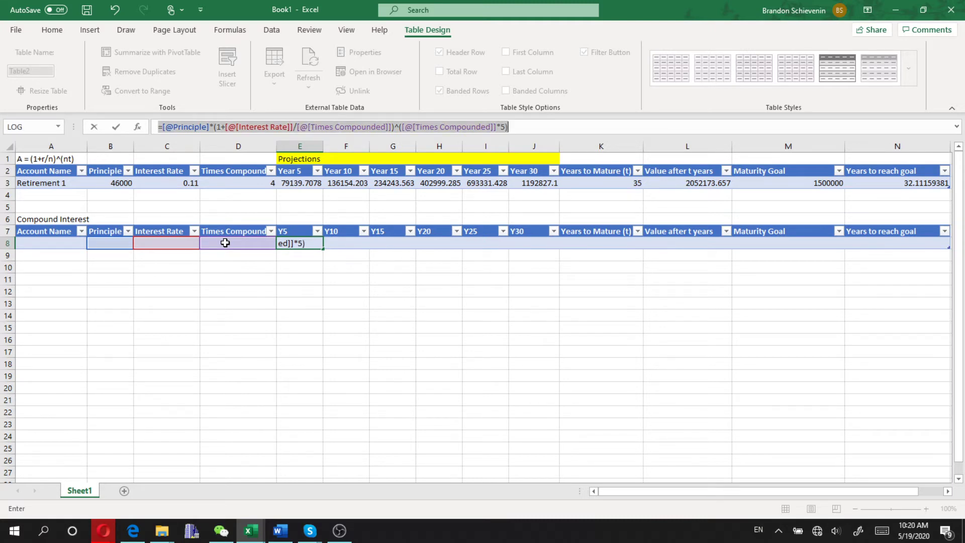
type("=")
left_click(354, 245)
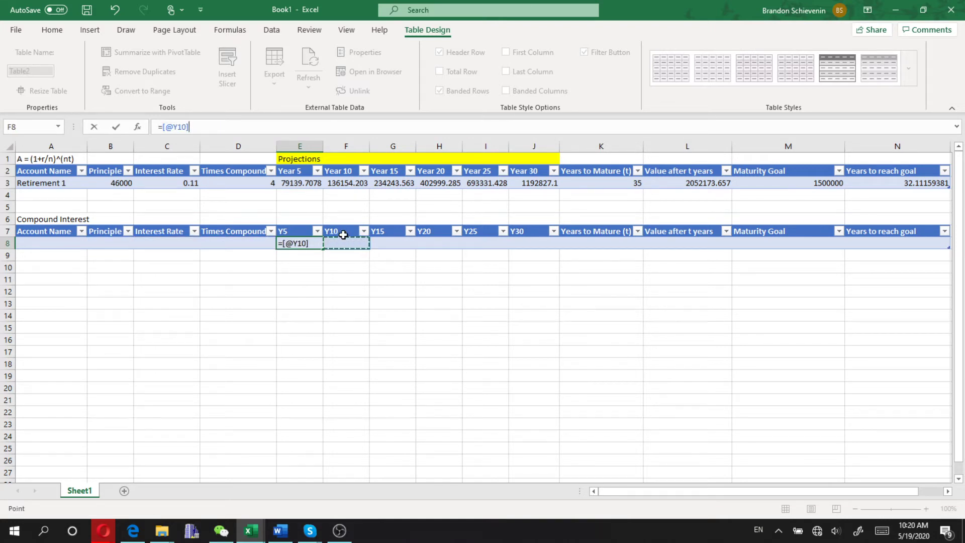
left_click(123, 246)
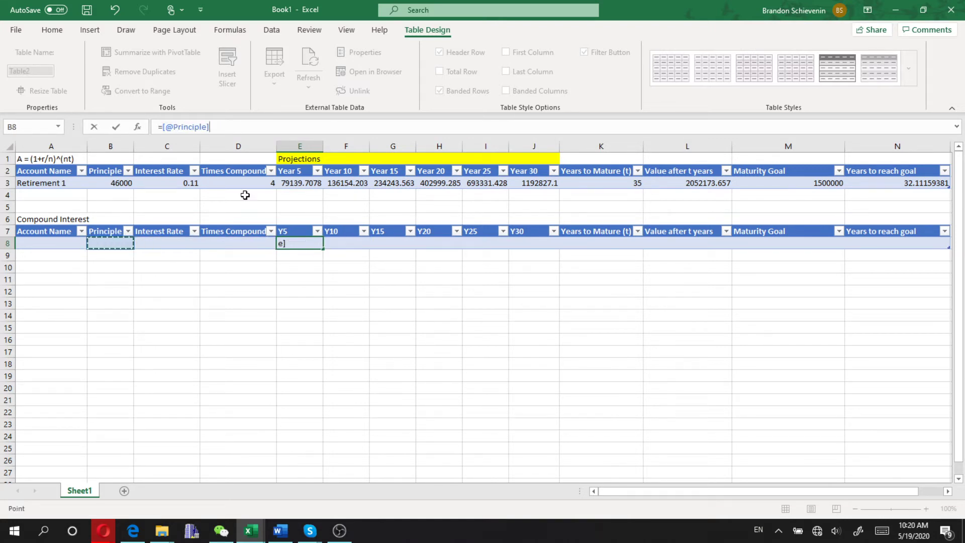
left_click(305, 299)
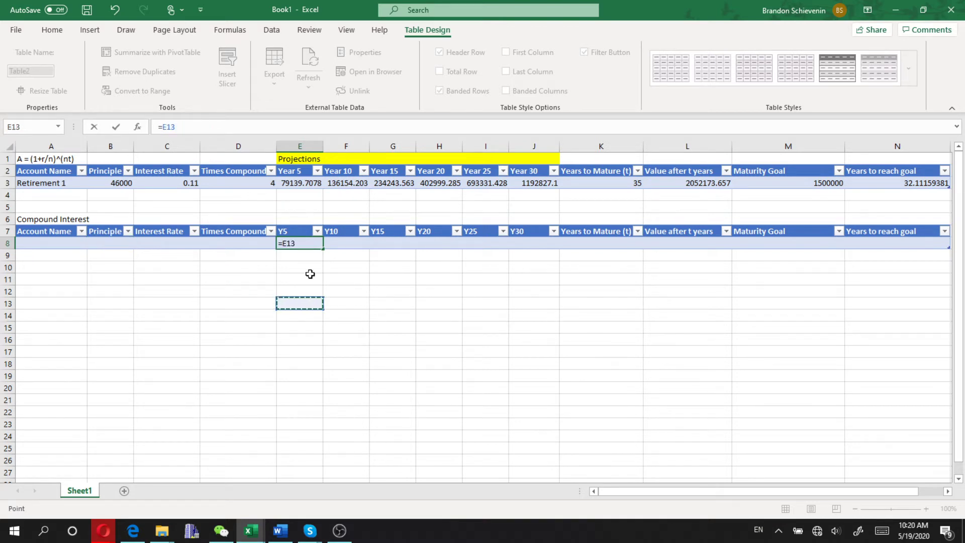
left_click(237, 127)
key("BackSpace")
key("BackSpace")
key("BackSpace")
key("BackSpace")
key("ctrl+v")
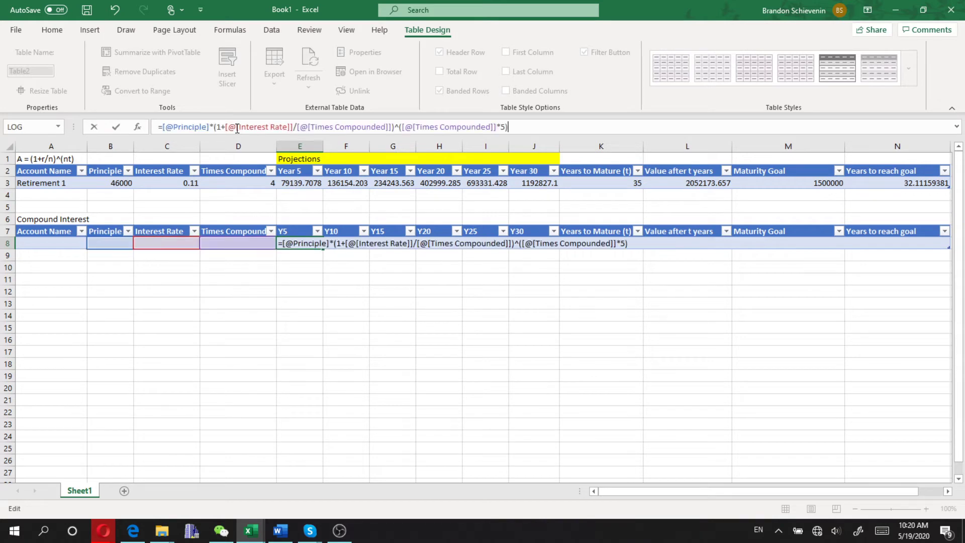
key("Return")
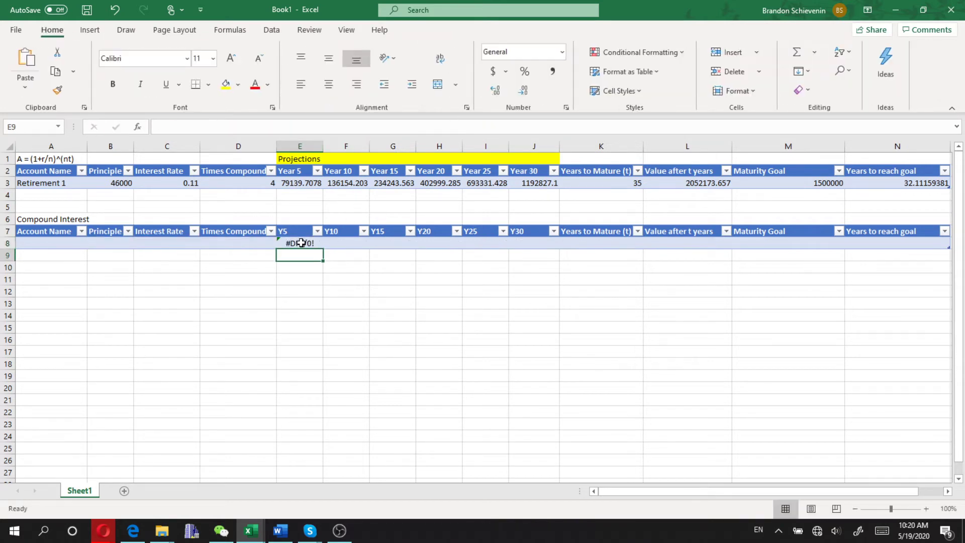
- Fill the Compound Interest row with principal 10000, rate 0.15 and 4 compoundings
left_click(116, 241)
left_click(223, 127)
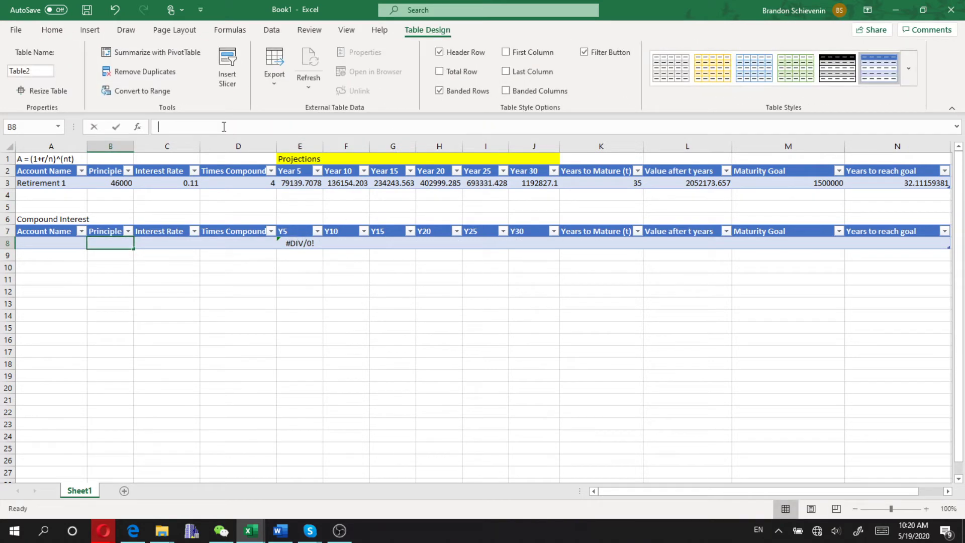
type("10000")
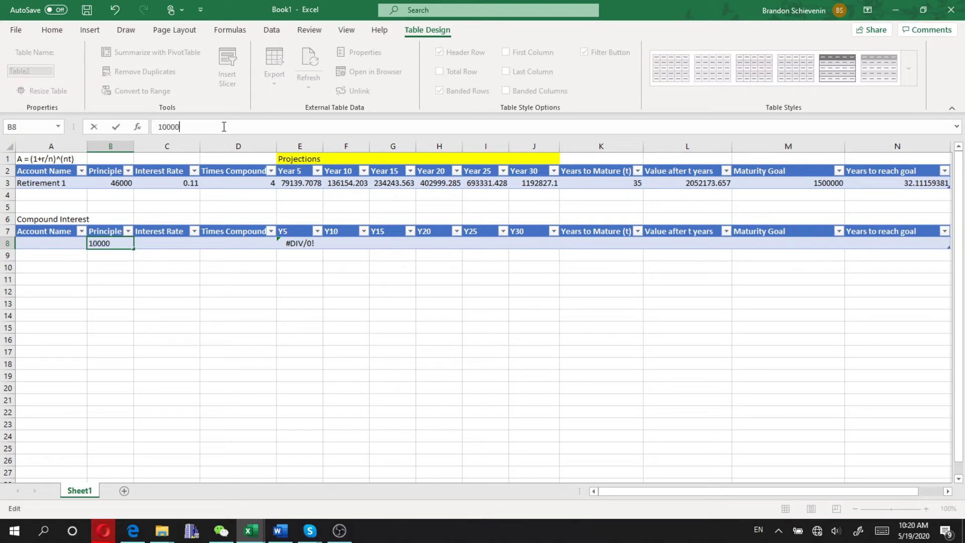
key("Tab")
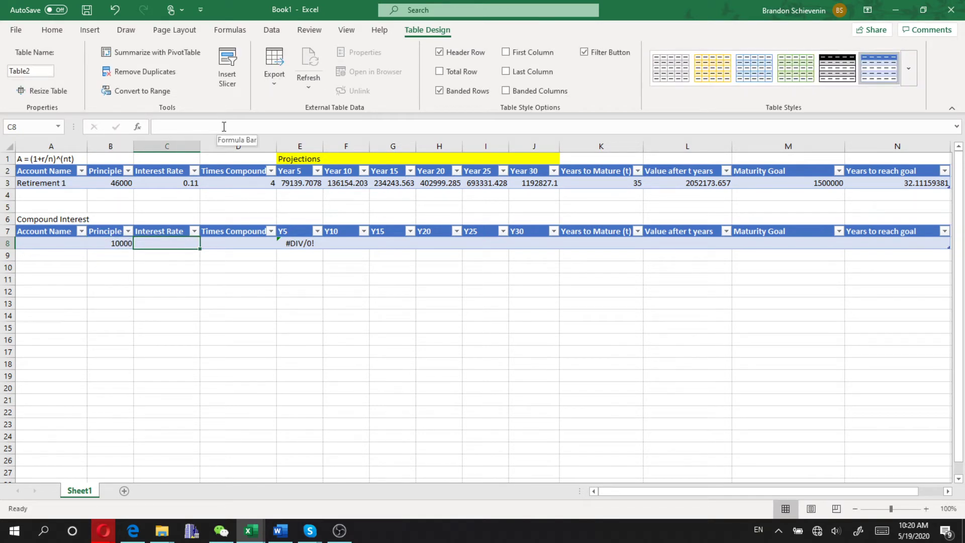
type(".15")
key("Return")
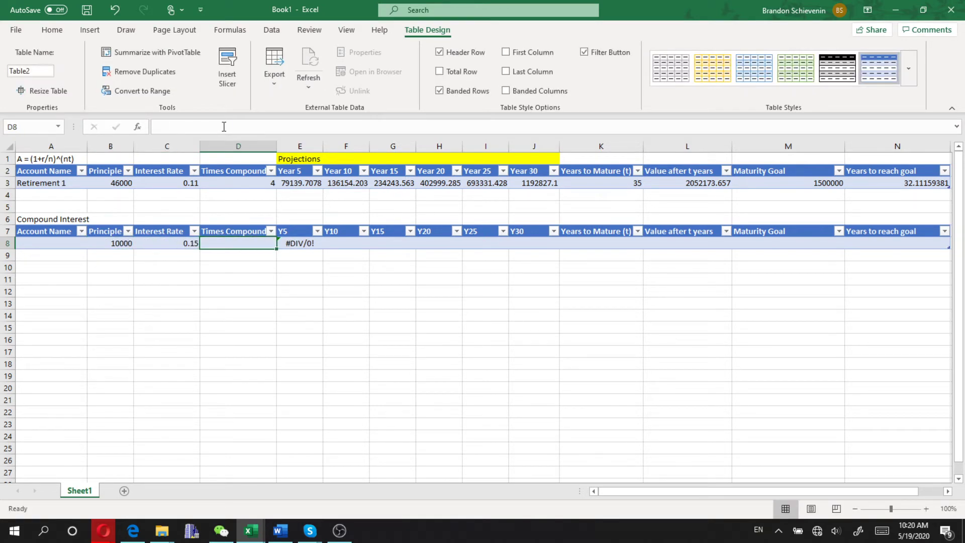
type("4")
key("Return")
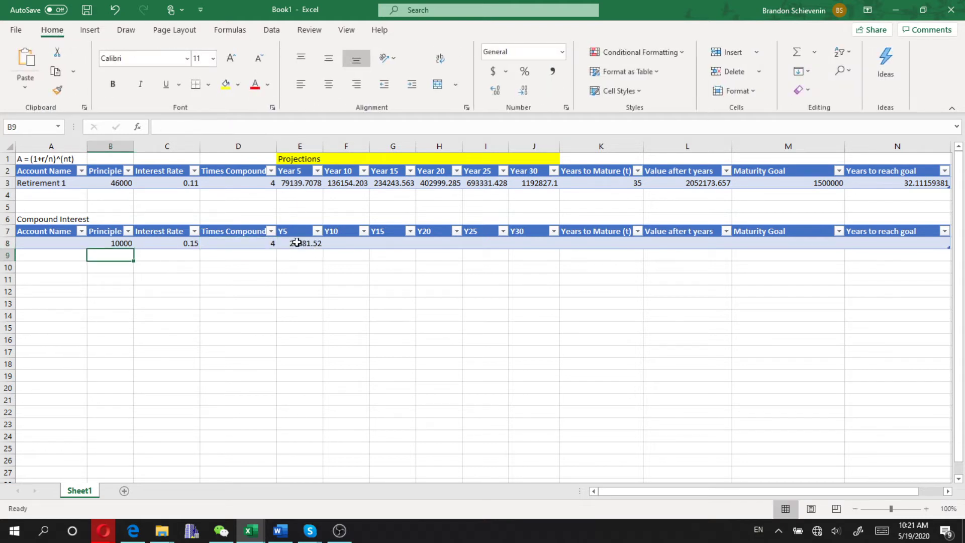
- Change the interest rate to 0.08, so Y5 reads 14859.474
left_click(194, 243)
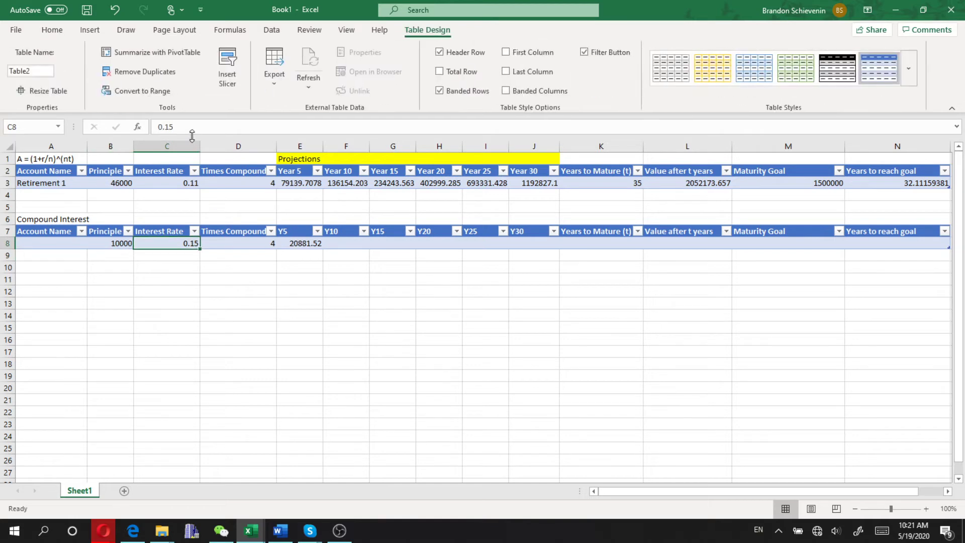
type(".08")
key("Return")
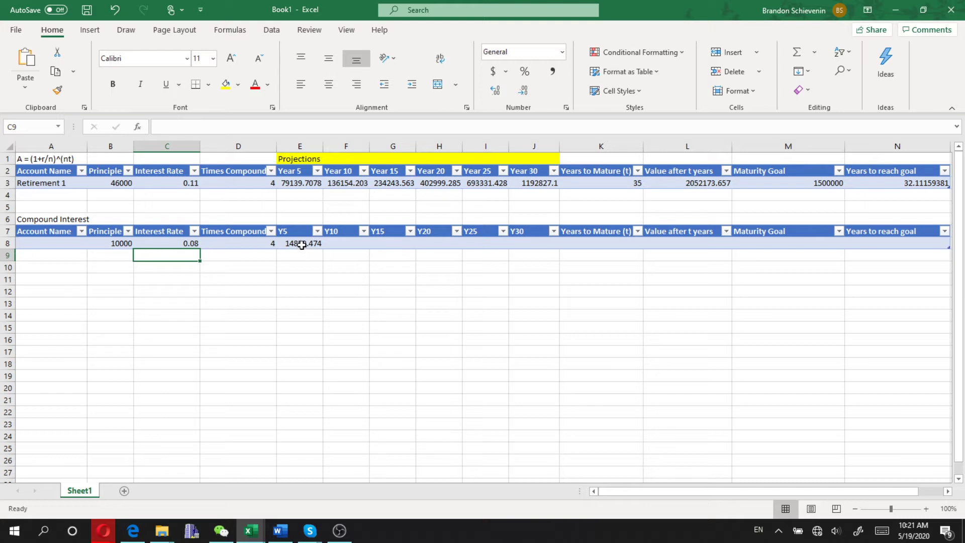
left_click(344, 243)
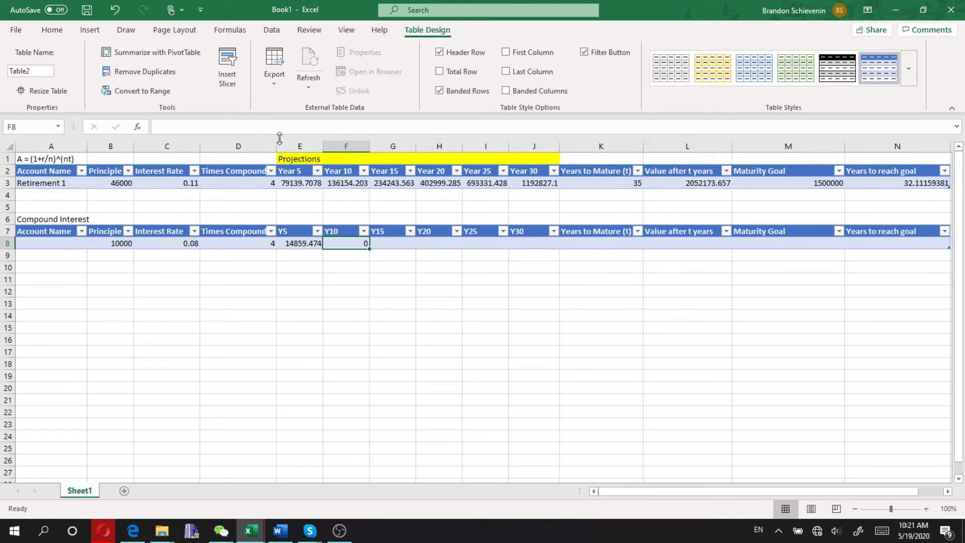
- Copy the compound-interest formula into Y10 and Y15, using 10 and 15 years
key("ctrl+r")
left_click(505, 127)
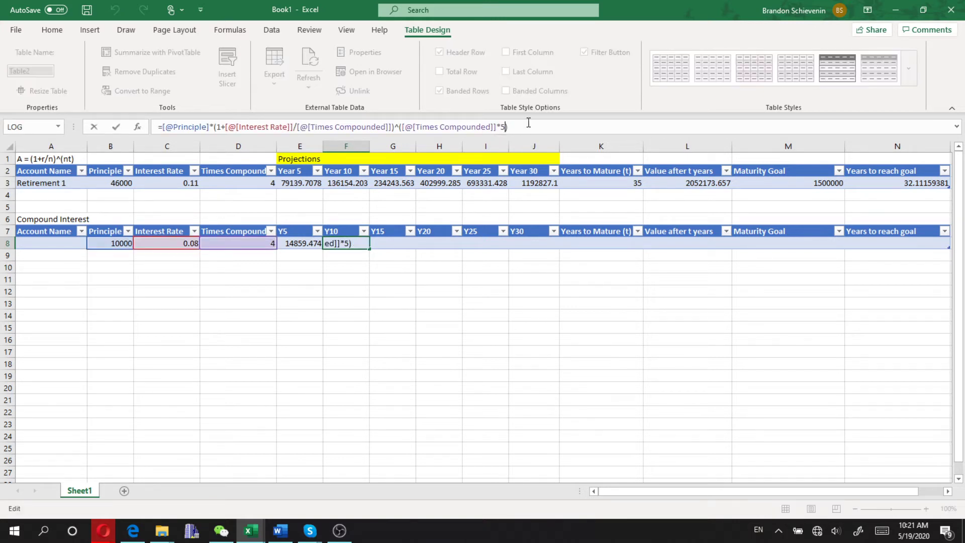
key("BackSpace")
type("10")
key("Tab")
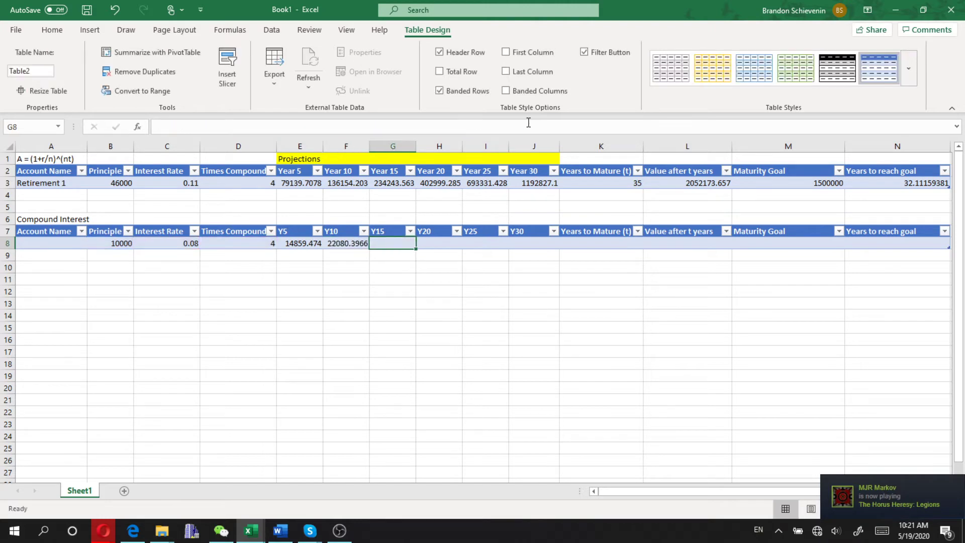
left_click(528, 126)
key("ctrl+v")
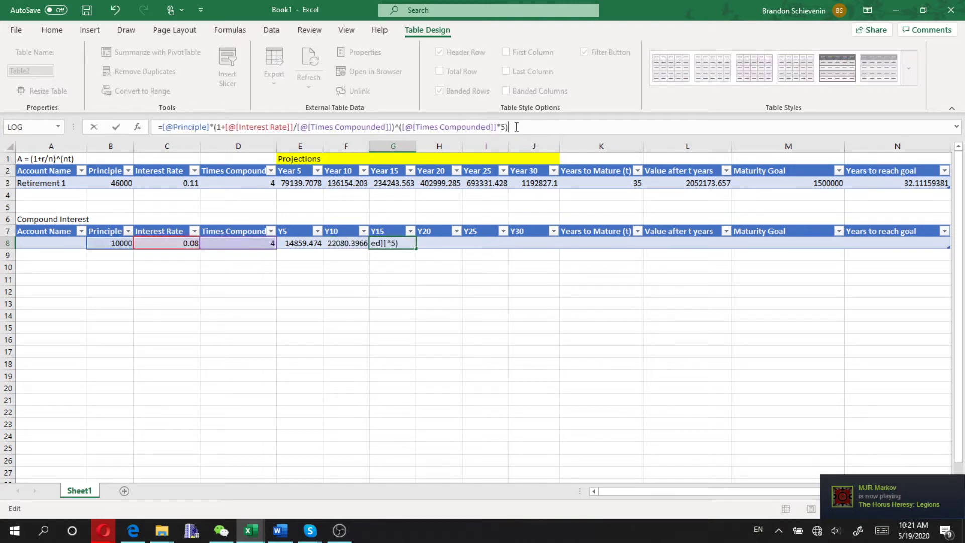
left_click(500, 126)
type("1")
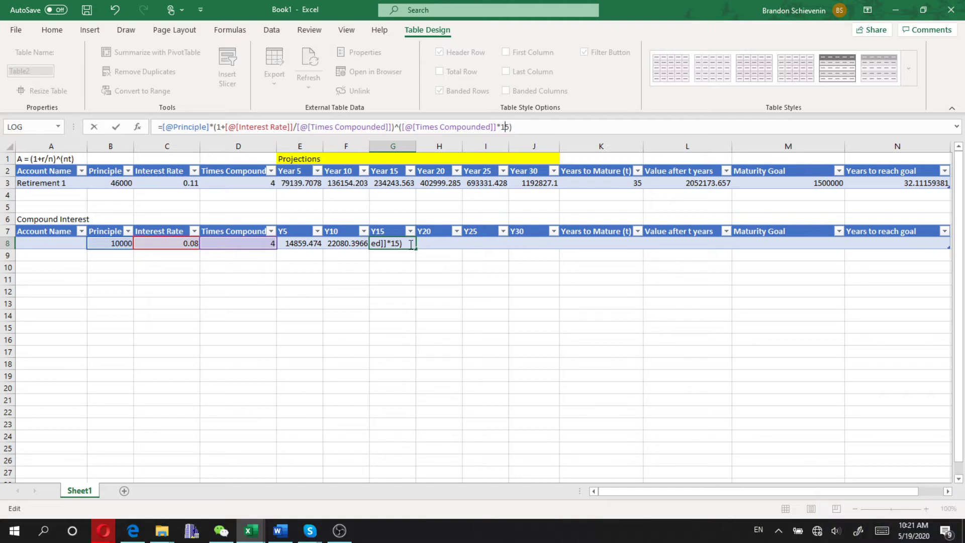
key("Tab")
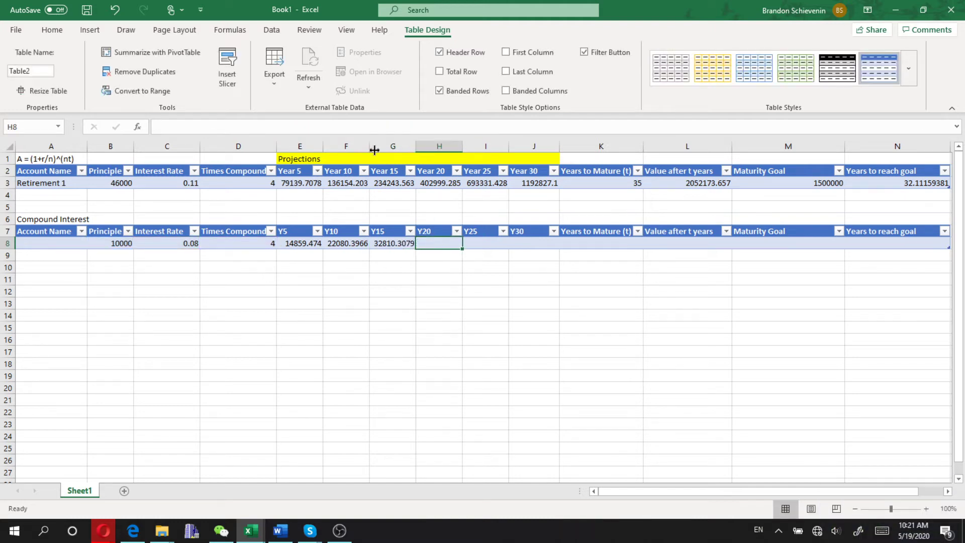
- Copy the formula into Y20, Y25 and Y30, using 20, 25 and 30 years
left_click(335, 127)
key("ctrl+v")
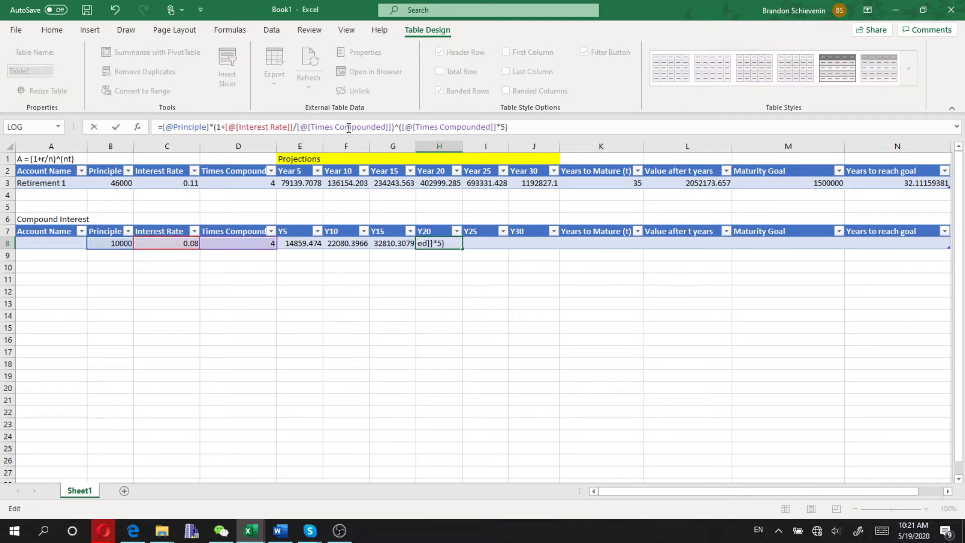
key("BackSpace")
type("20")
key("Tab")
key("ctrl+v")
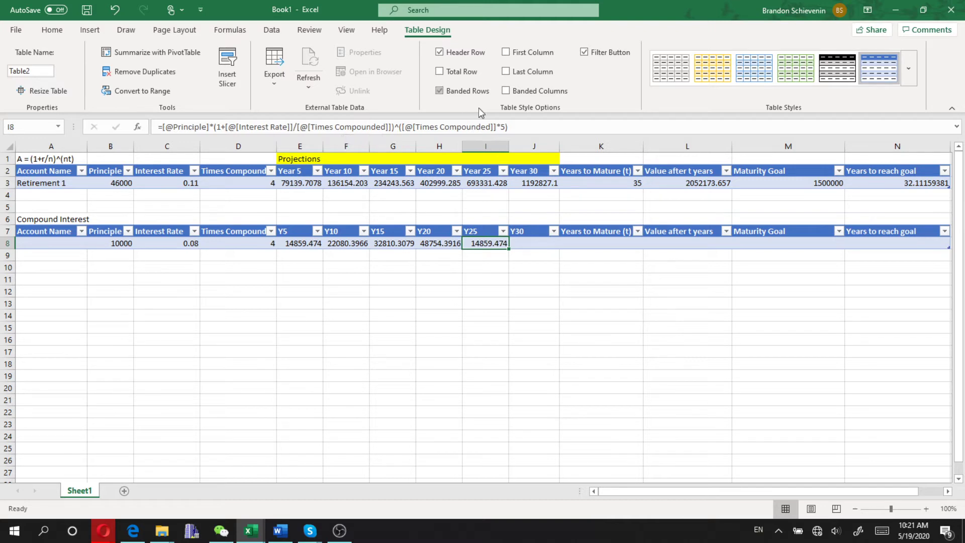
left_click(501, 127)
type("2")
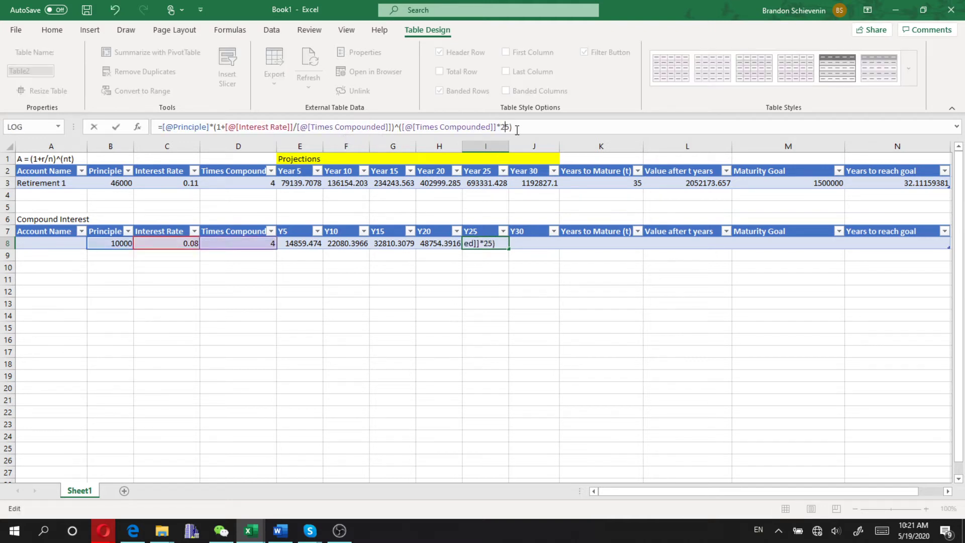
key("Tab")
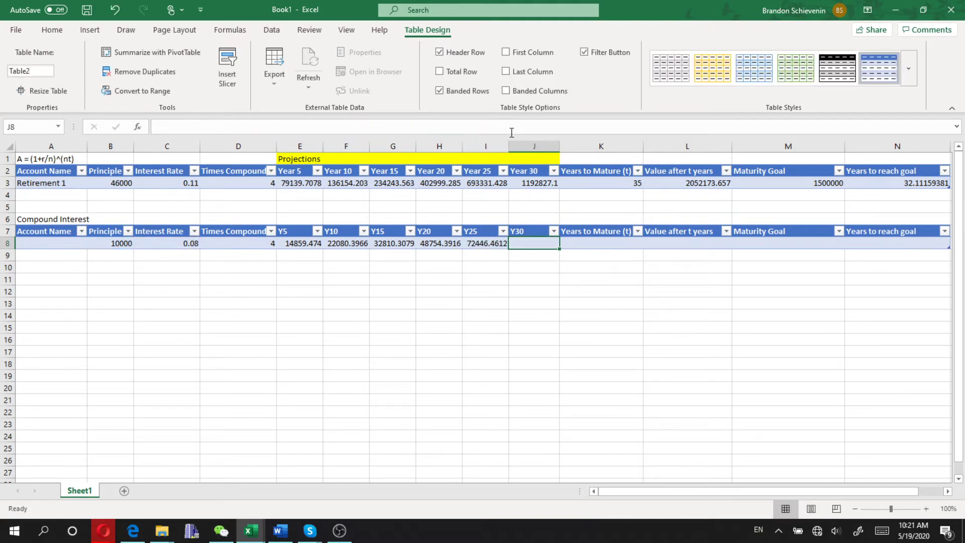
type("=[@Principle]*(1+[@[Interest Rate]]/[@[Times Compounded]])^([@[Times Compounded]]*5)")
left_click(502, 127)
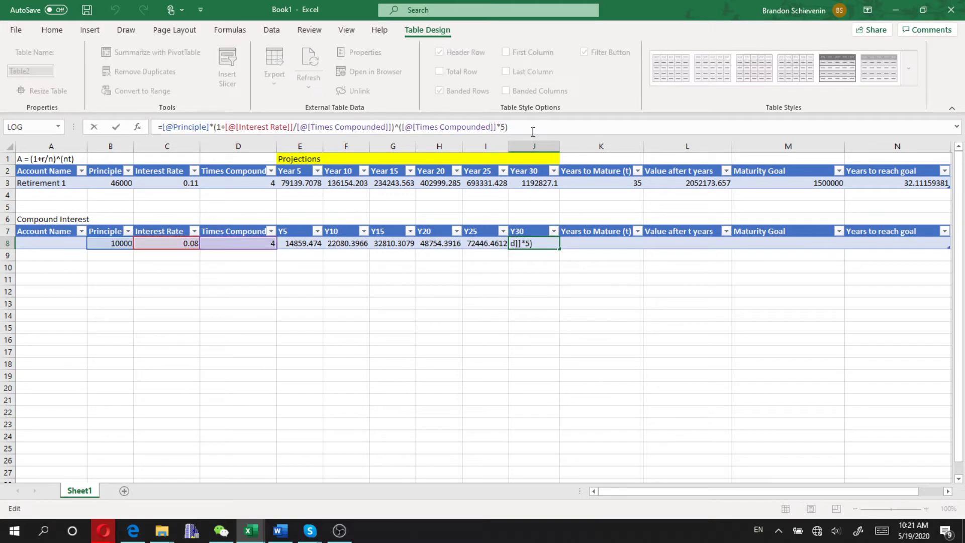
key("Delete")
type("30")
key("Tab")
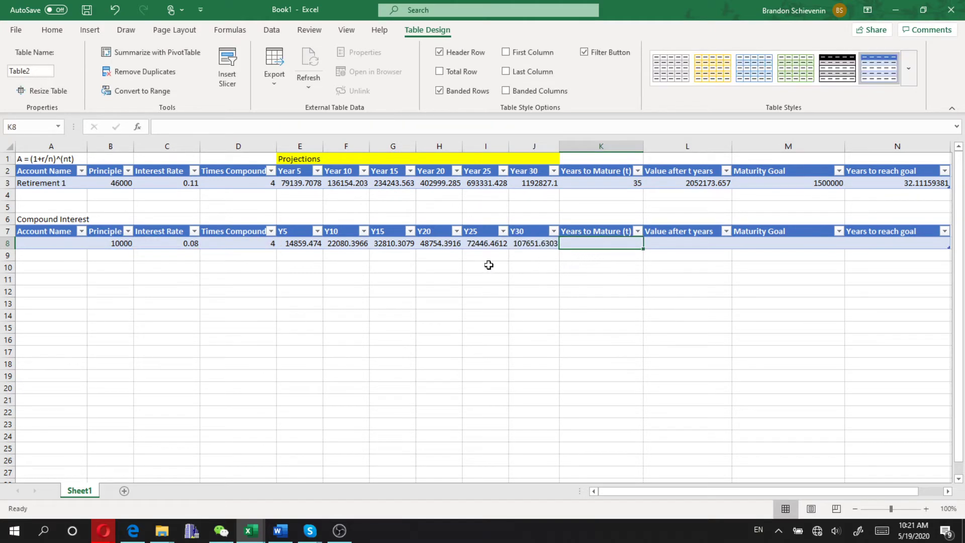
- Set the principle to 46000 and rate to 0.11 to match the Retirement 1 projections
left_click(129, 244)
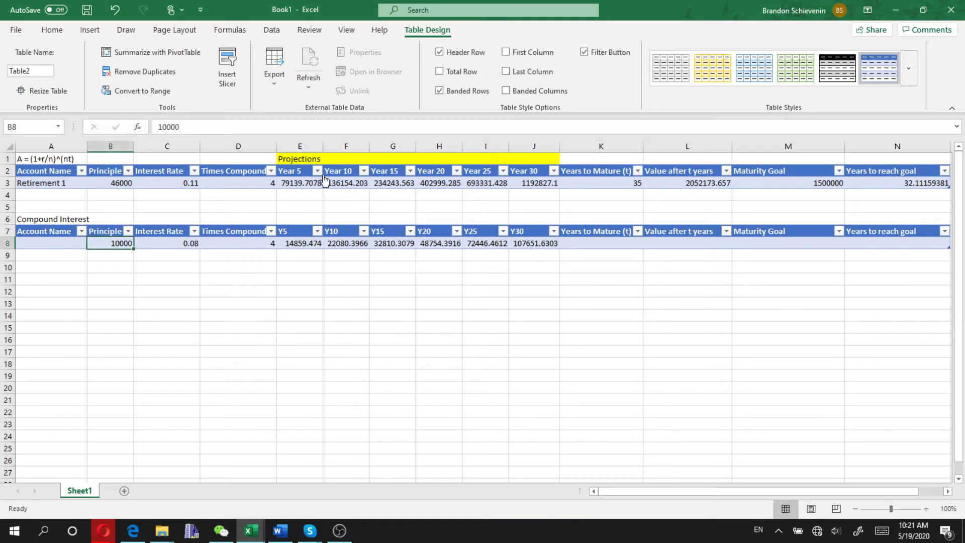
type("47")
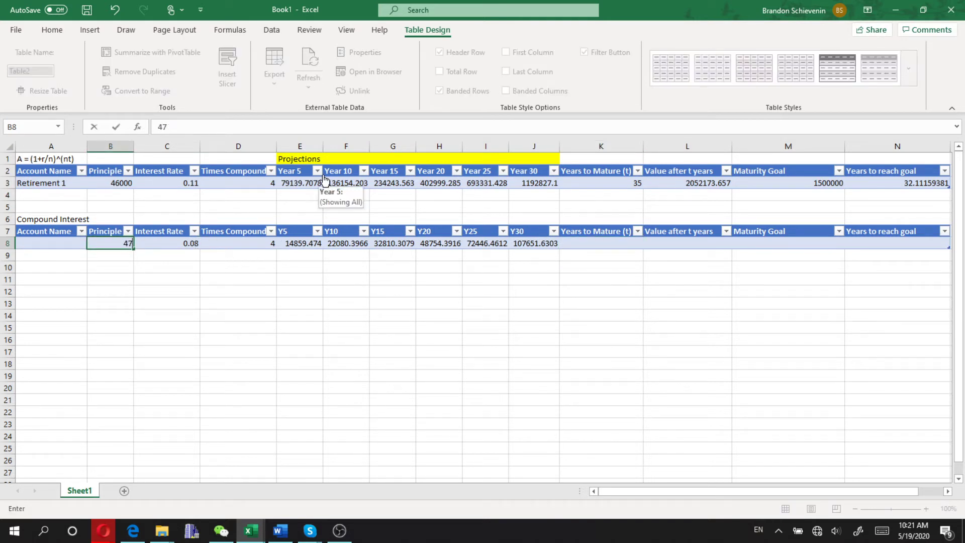
type("66000")
key("Tab")
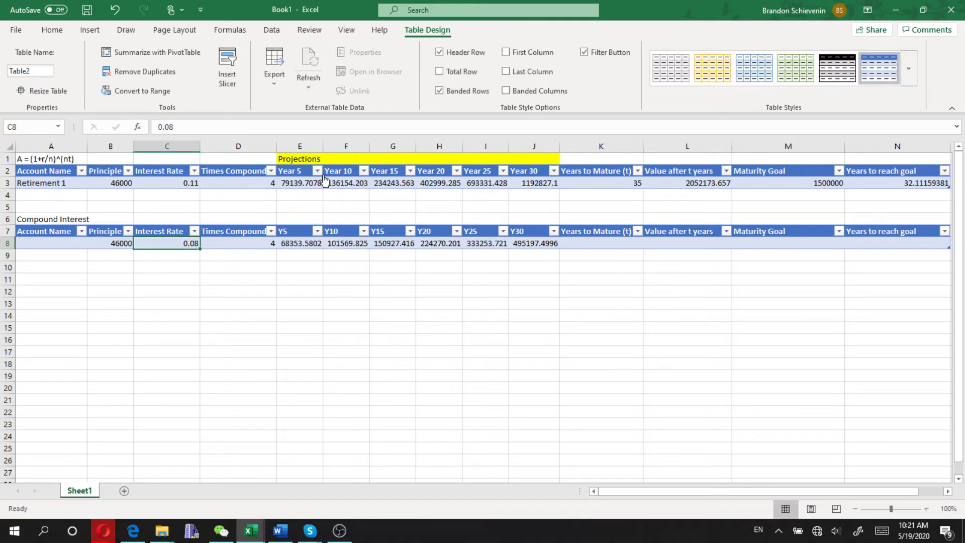
type(".11")
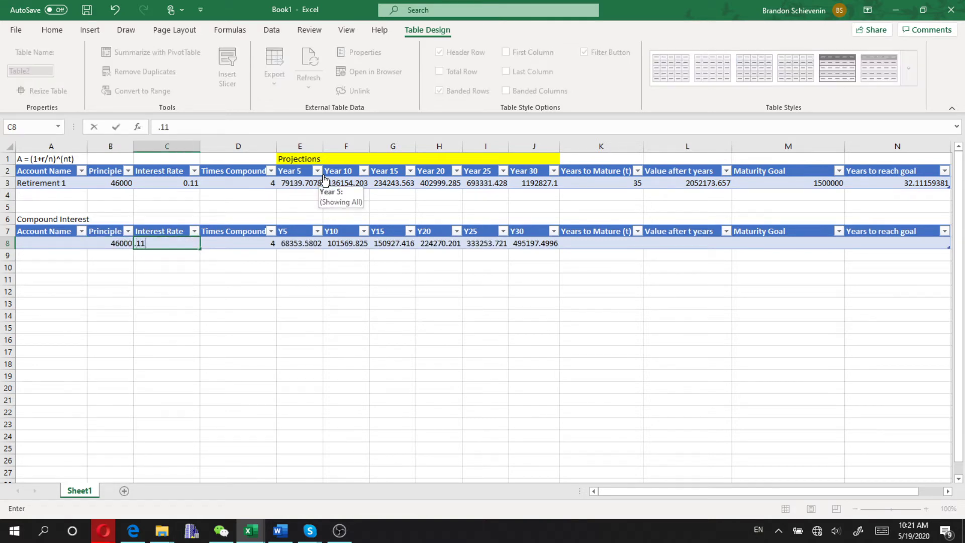
key("Tab")
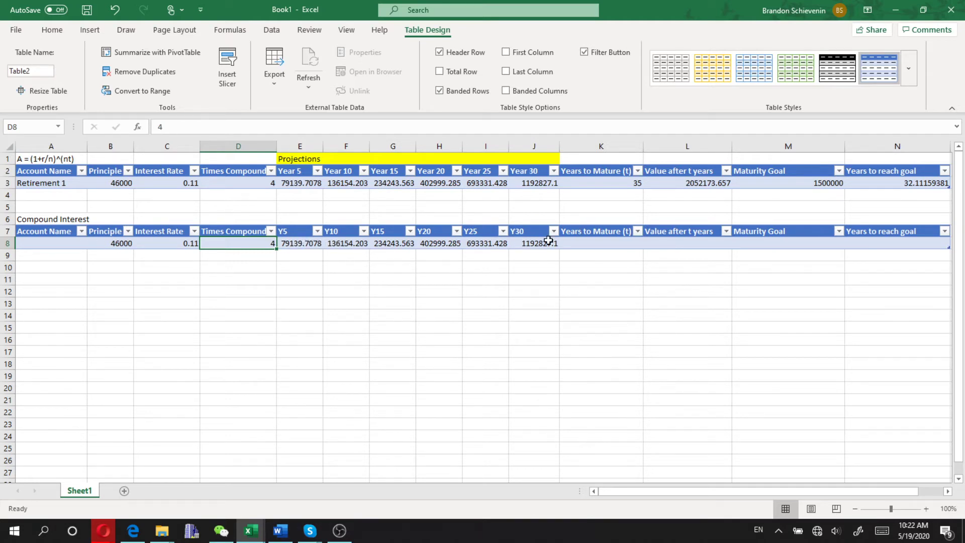
left_click(611, 244)
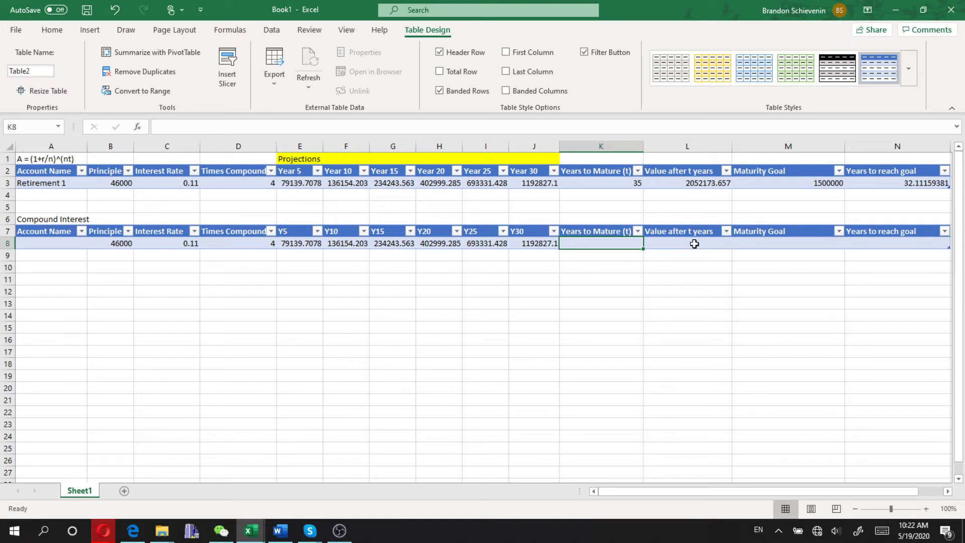
left_click(280, 530)
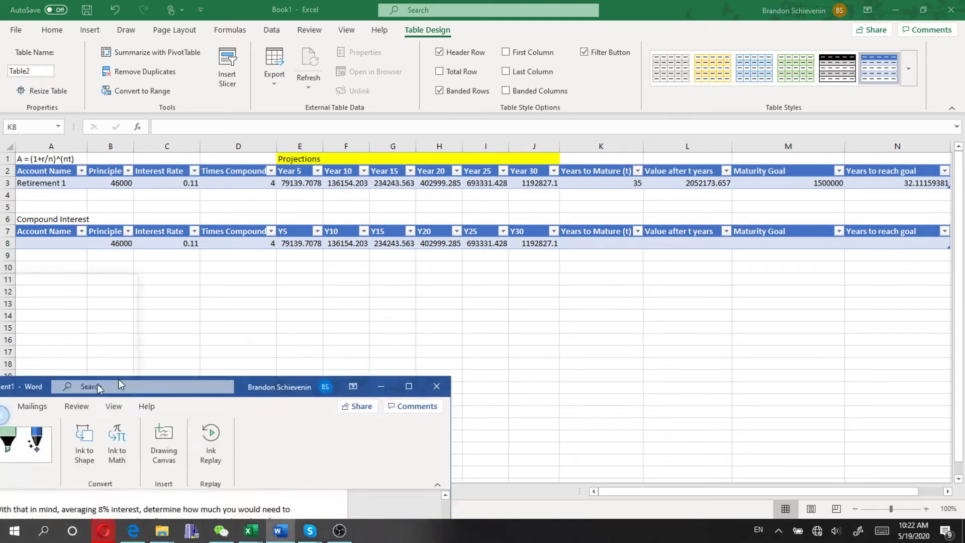
- Finish the ink derivation as t = log(1+r/n)(A/P) over n, and snap Word right
scroll(395, 343, "down", 5)
scroll(395, 343, "down", 1)
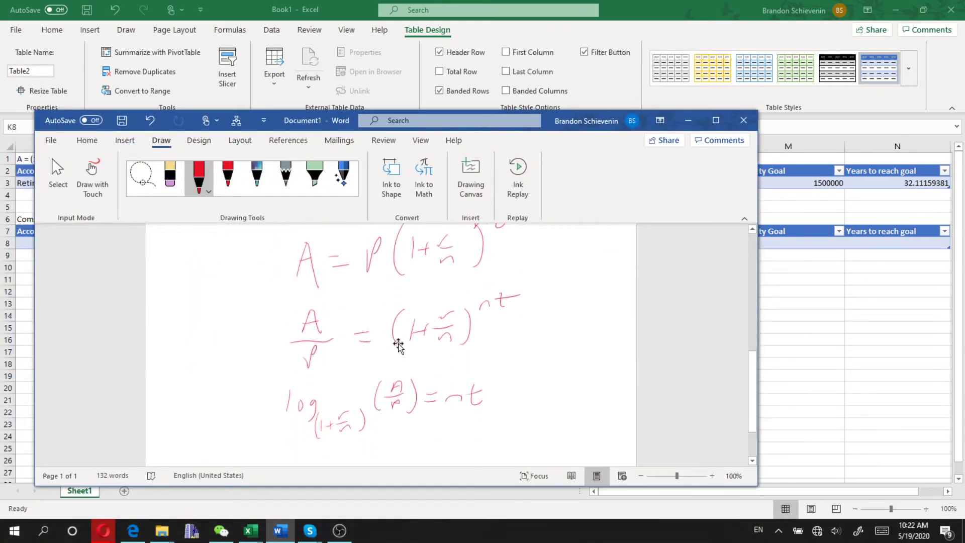
scroll(397, 345, "down", 3, "ctrl")
scroll(397, 345, "up", 5)
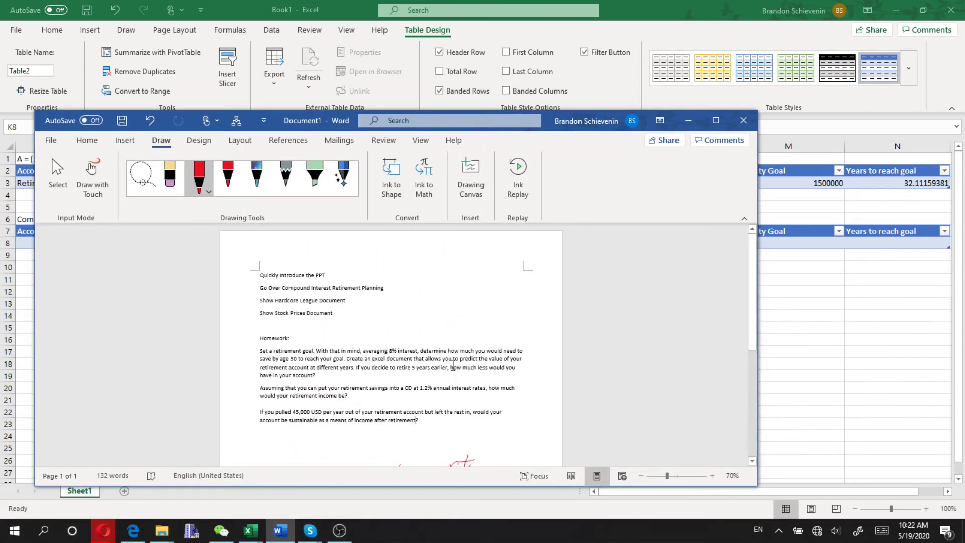
scroll(445, 367, "down", 5)
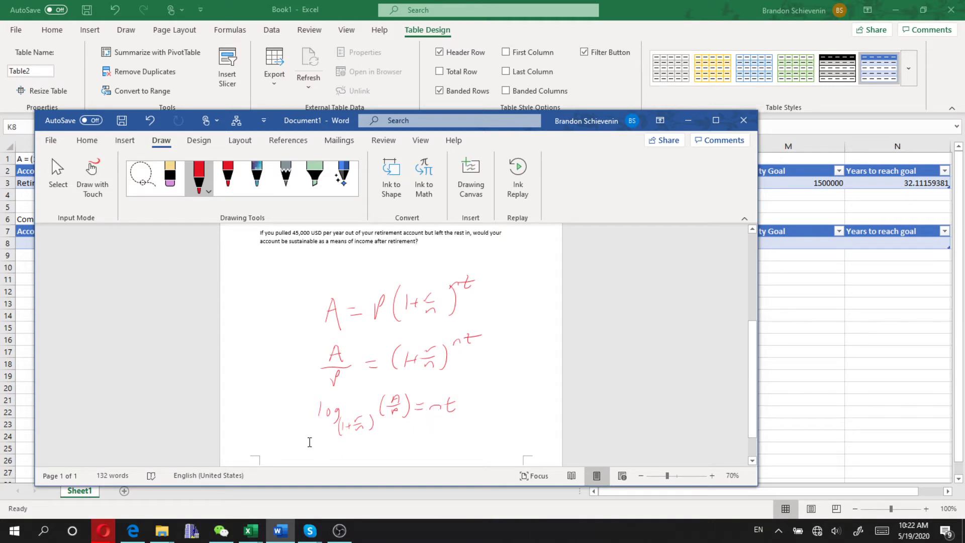
scroll(484, 404, "down", 2)
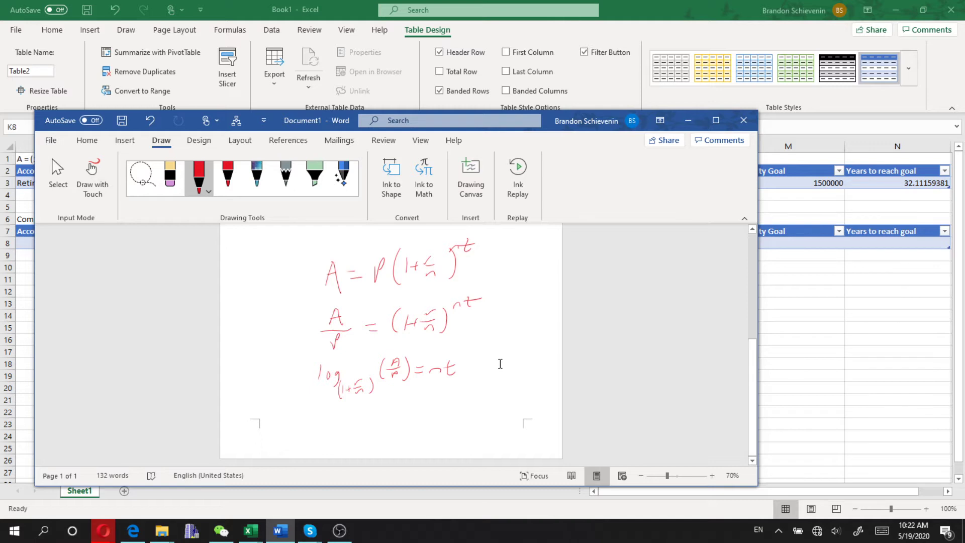
left_click_drag(314, 431, 328, 429)
left_click_drag(300, 421, 335, 416)
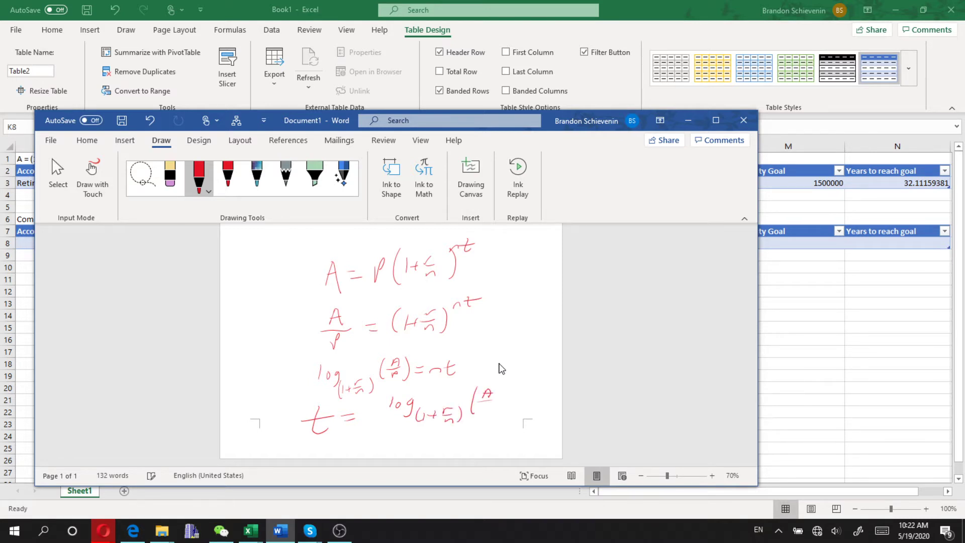
left_click_drag(496, 384, 496, 414)
left_click_drag(376, 424, 496, 419)
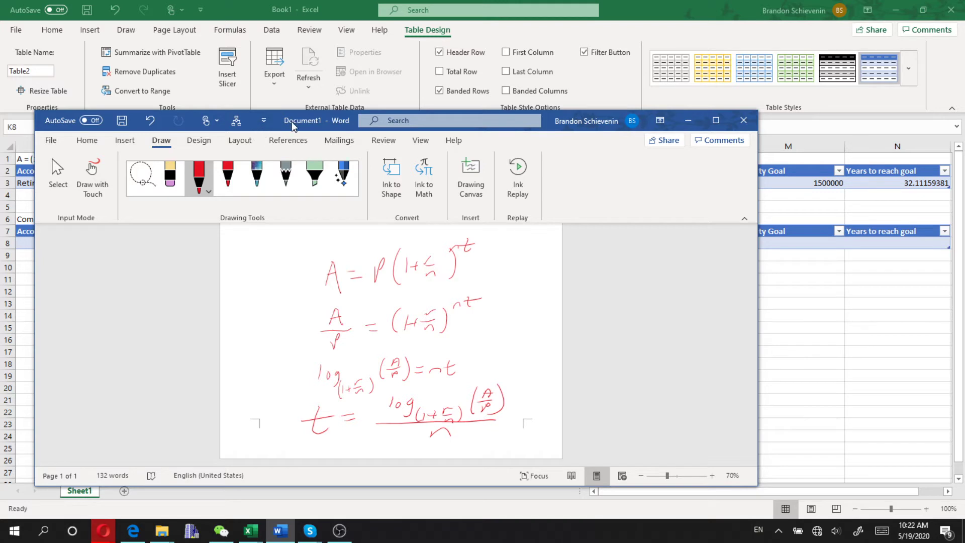
left_click_drag(285, 129, 324, 127)
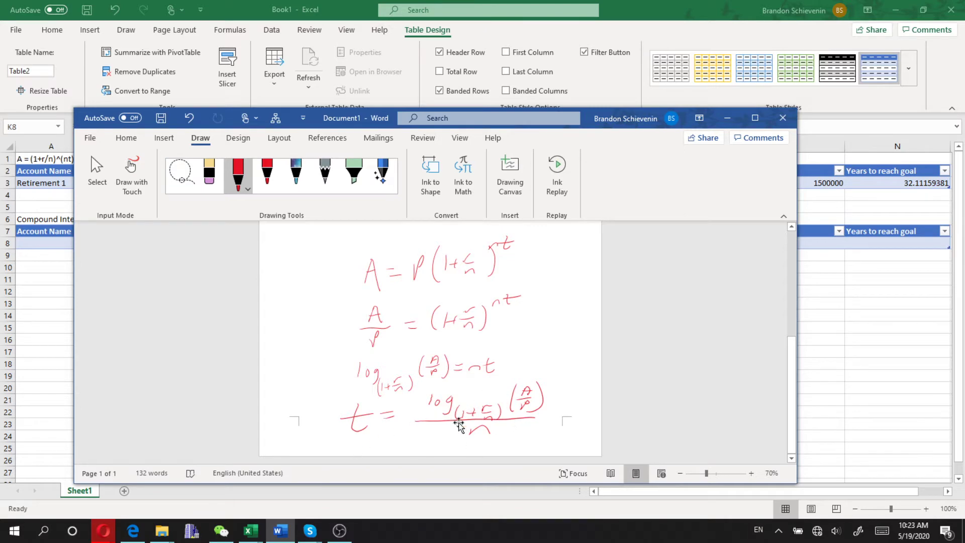
left_click_drag(372, 121, 964, 160)
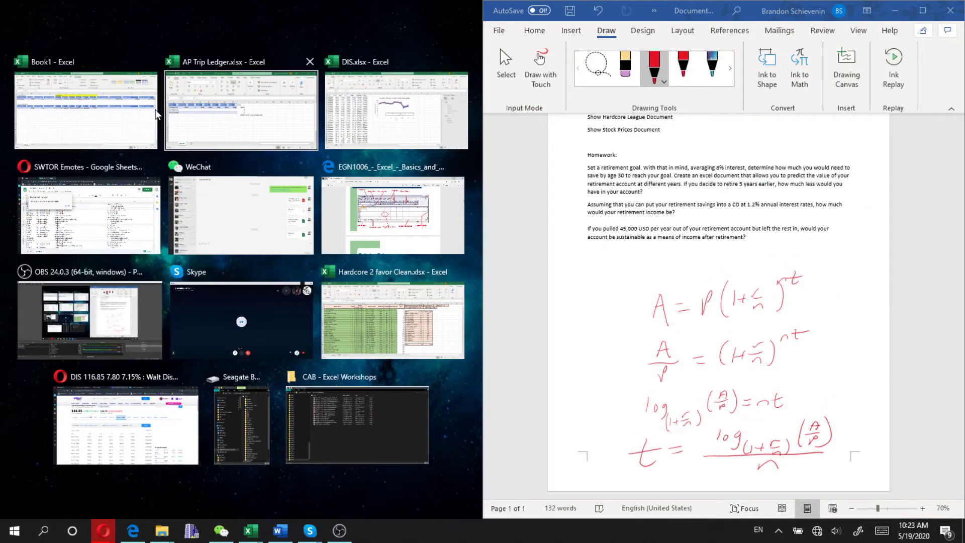
- Snap Book1 to the left half and enter 17 as Years to Mature (t) in K8
left_click(74, 106)
left_click_drag(332, 495, 448, 491)
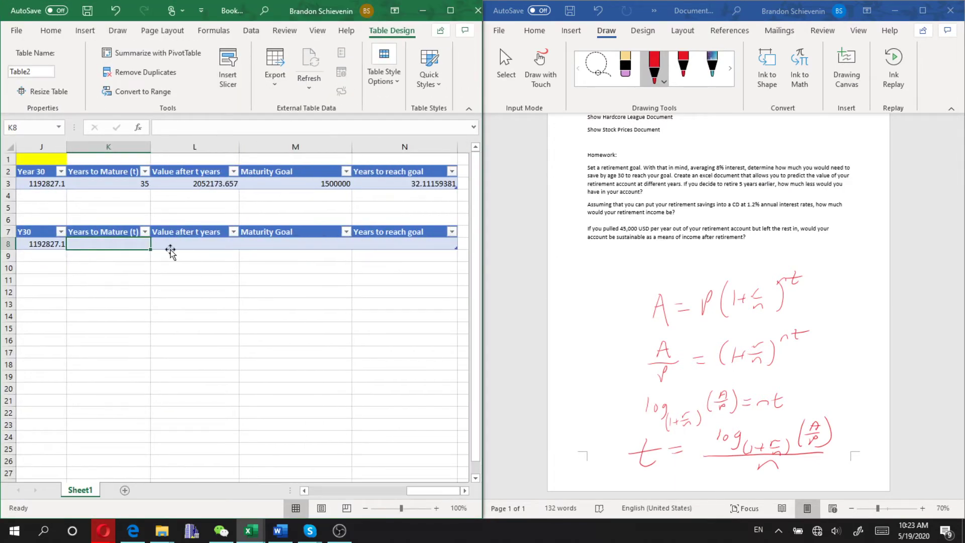
left_click(185, 245)
left_click(113, 245)
type("17")
key("Tab")
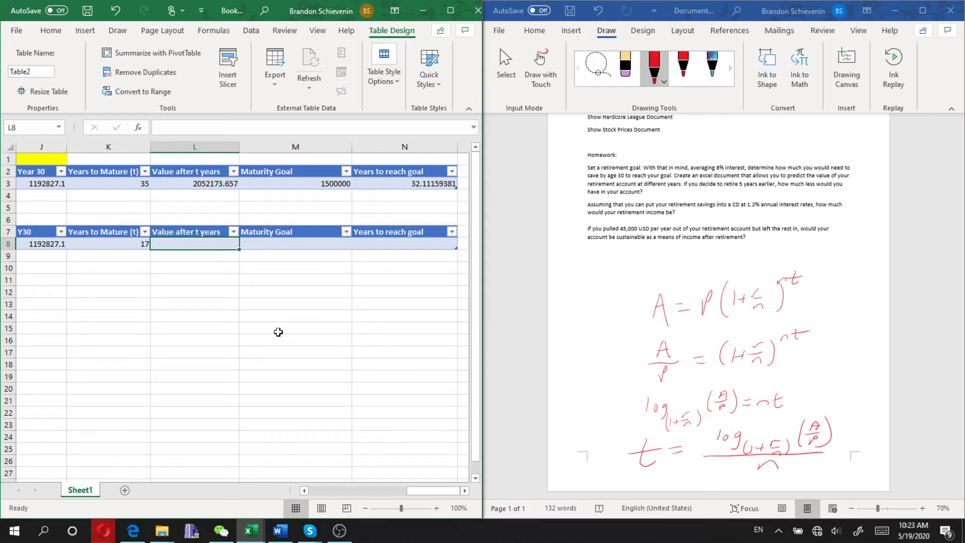
- Start a LOG formula in L8 via the Insert Function search
left_click(209, 122)
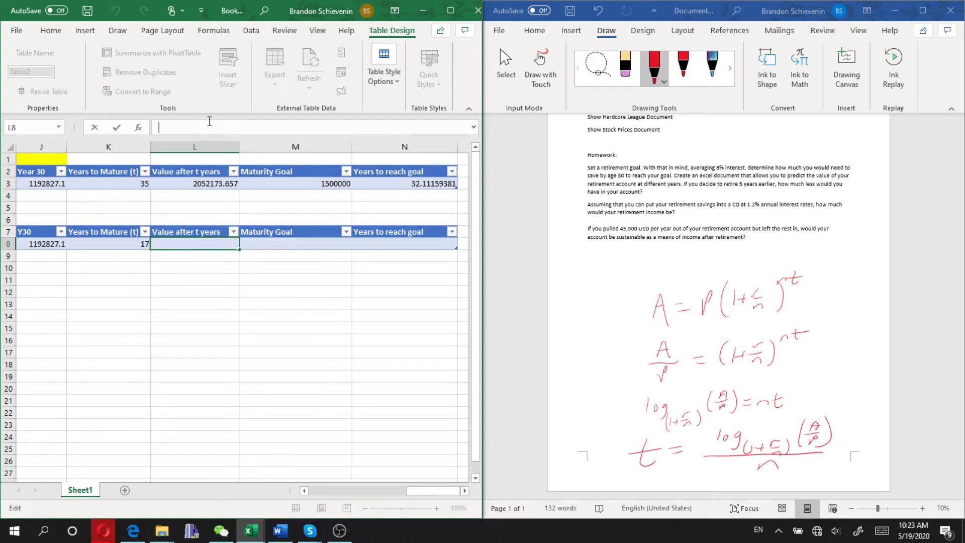
left_click(139, 128)
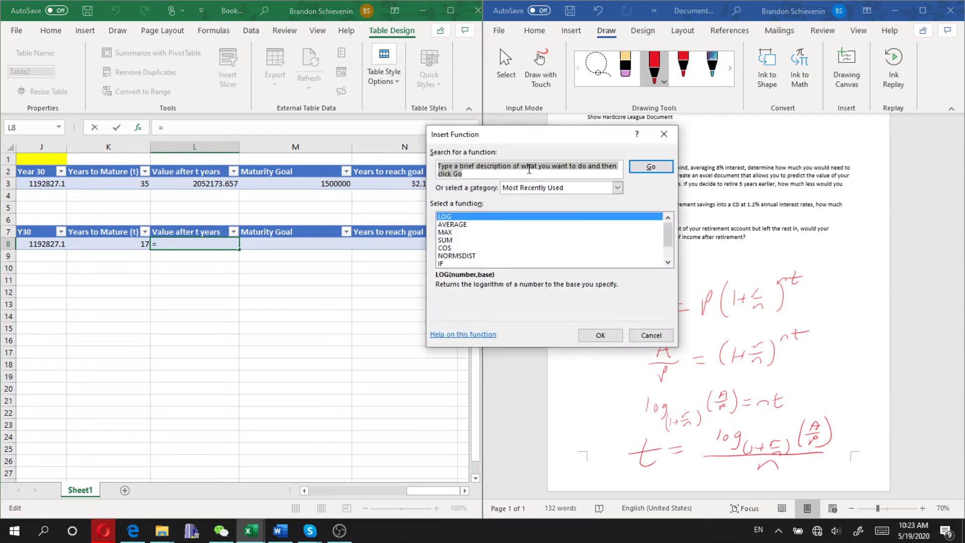
key("BackSpace")
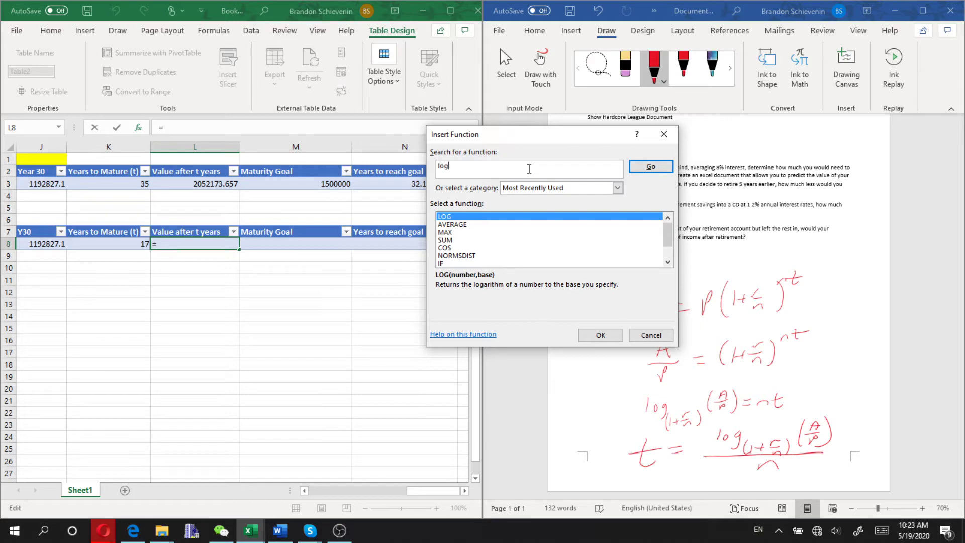
key("Return")
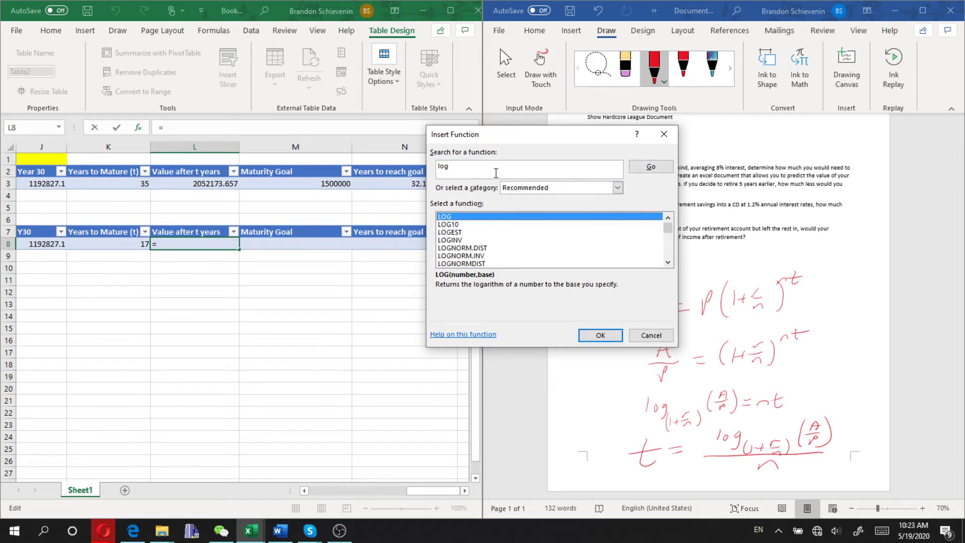
left_click(465, 225)
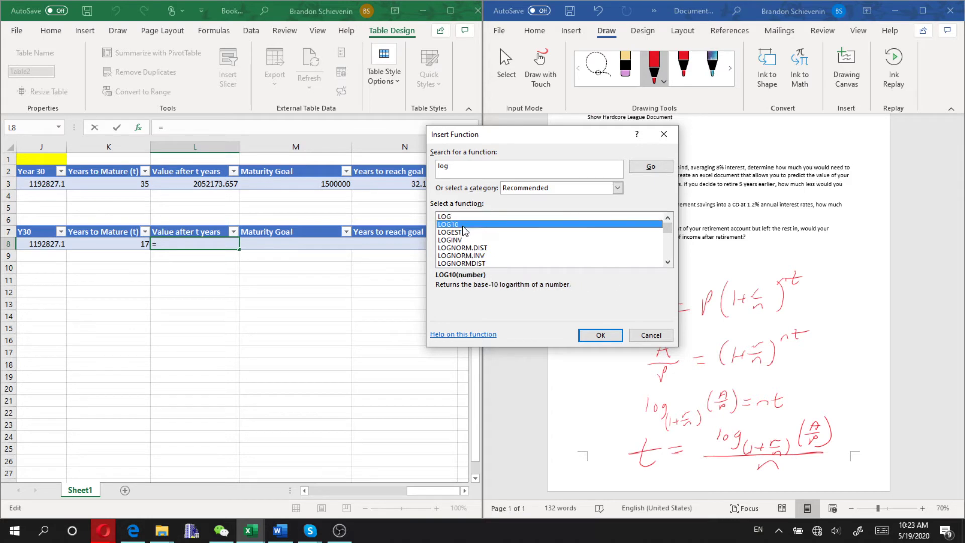
left_click(472, 217)
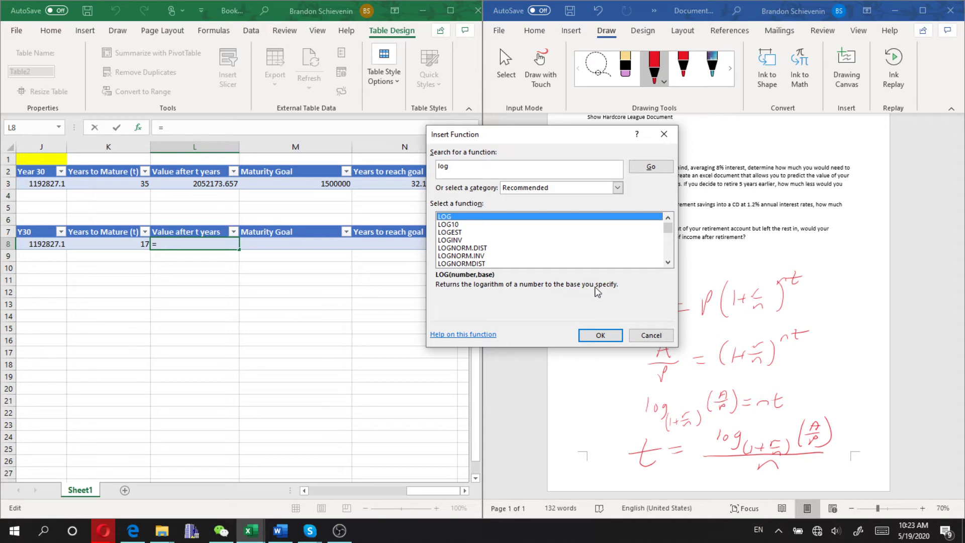
left_click(601, 336)
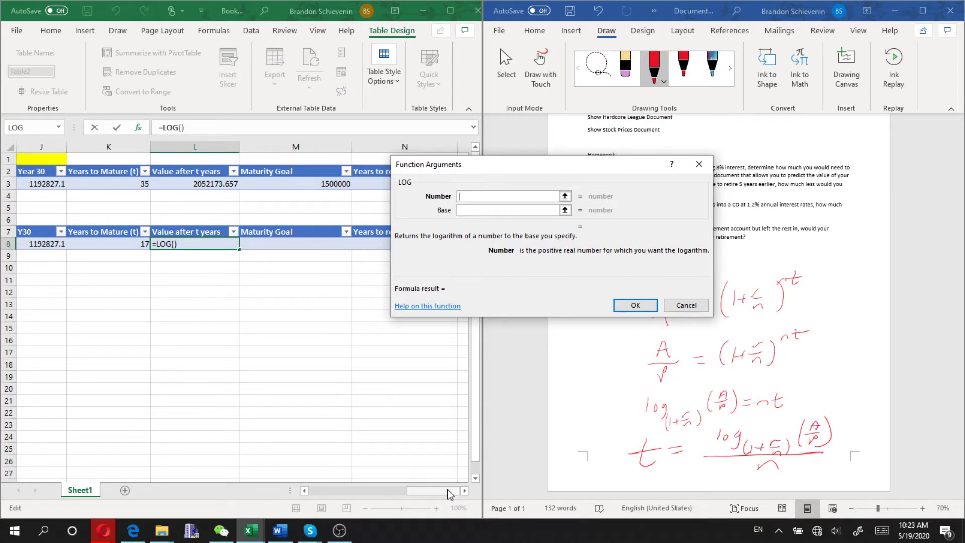
left_click_drag(442, 491, 314, 491)
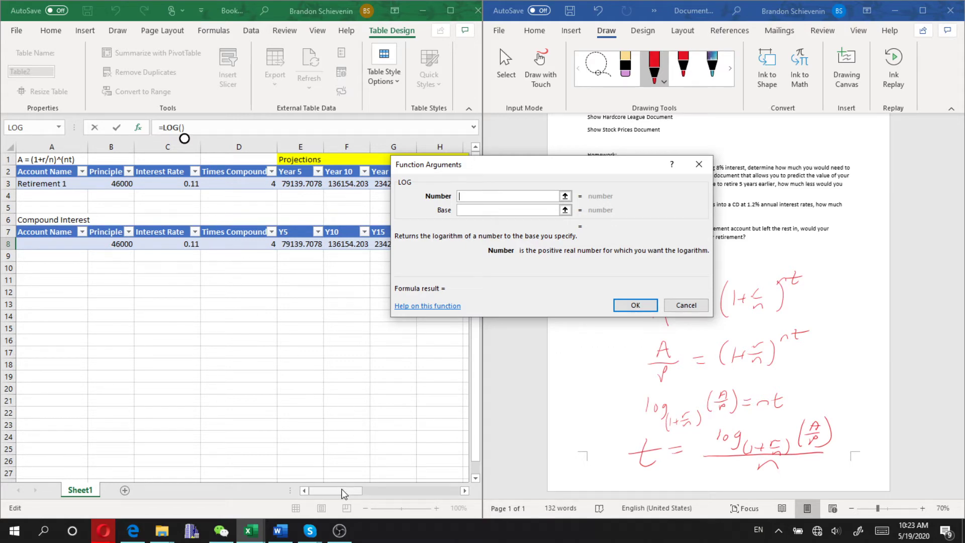
left_click_drag(346, 494, 450, 487)
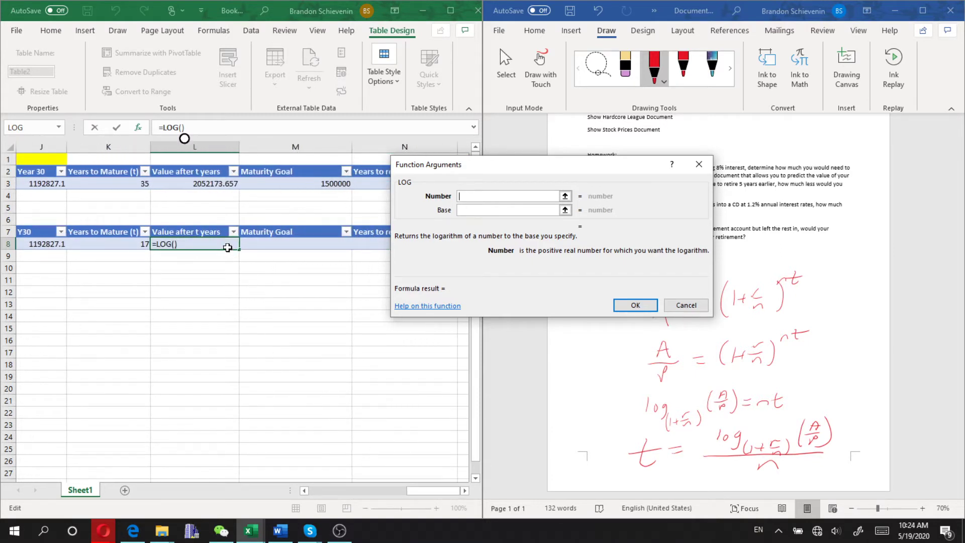
left_click(685, 305)
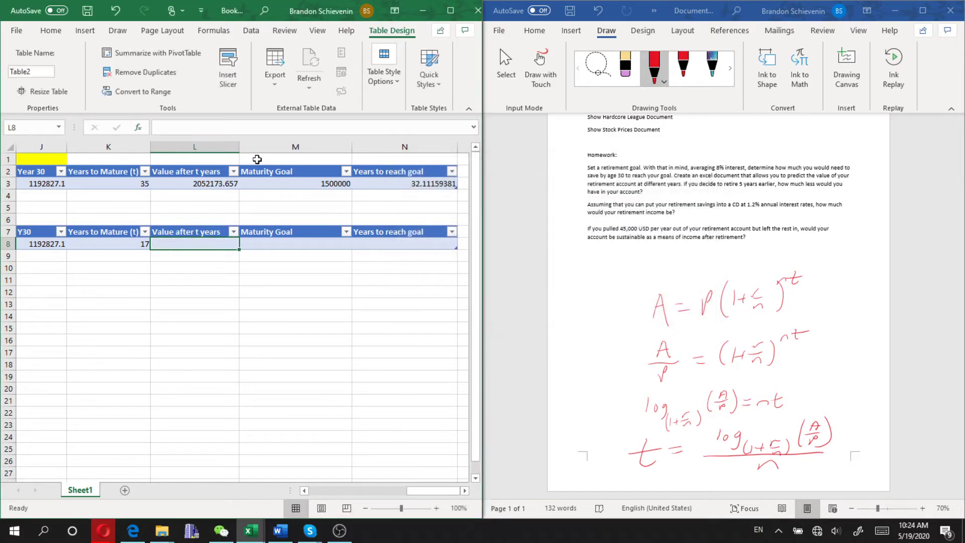
left_click(411, 245)
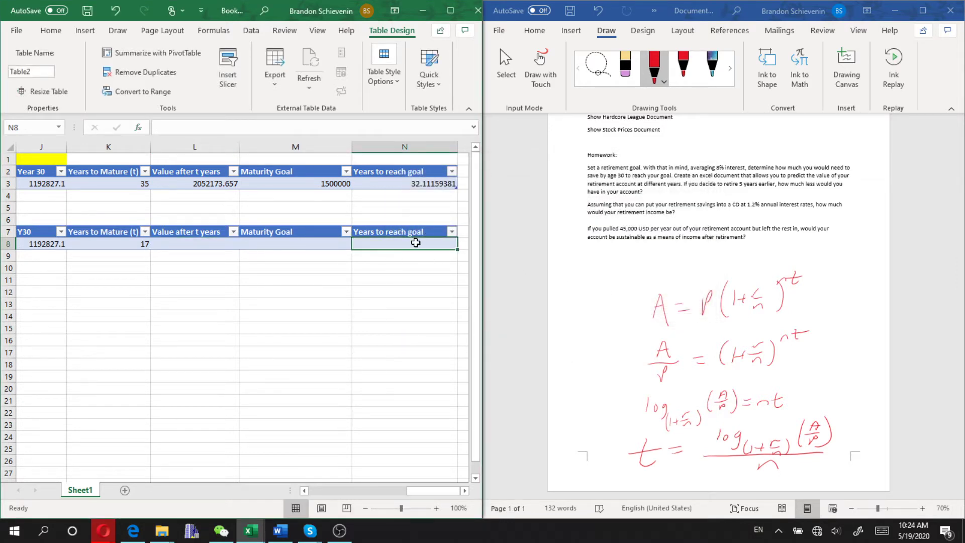
left_click(137, 127)
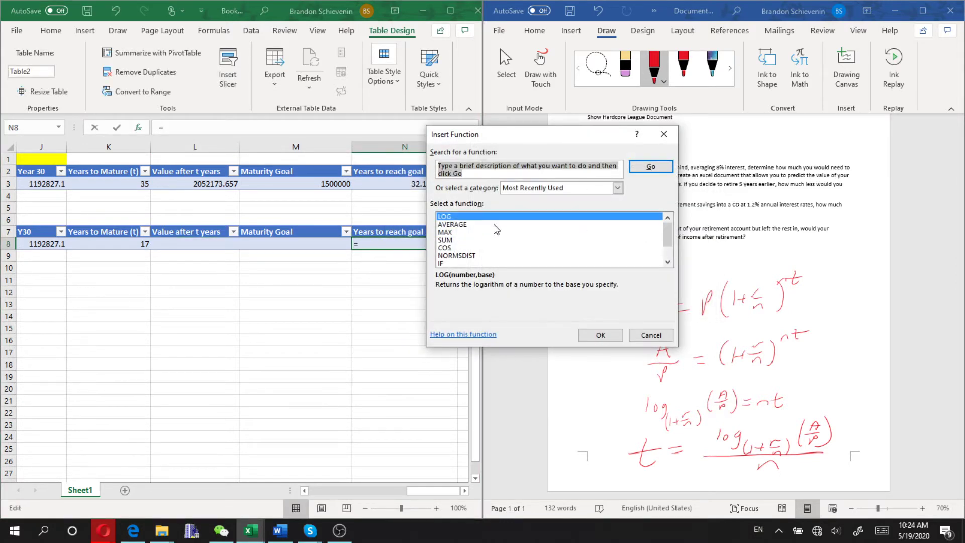
left_click(600, 335)
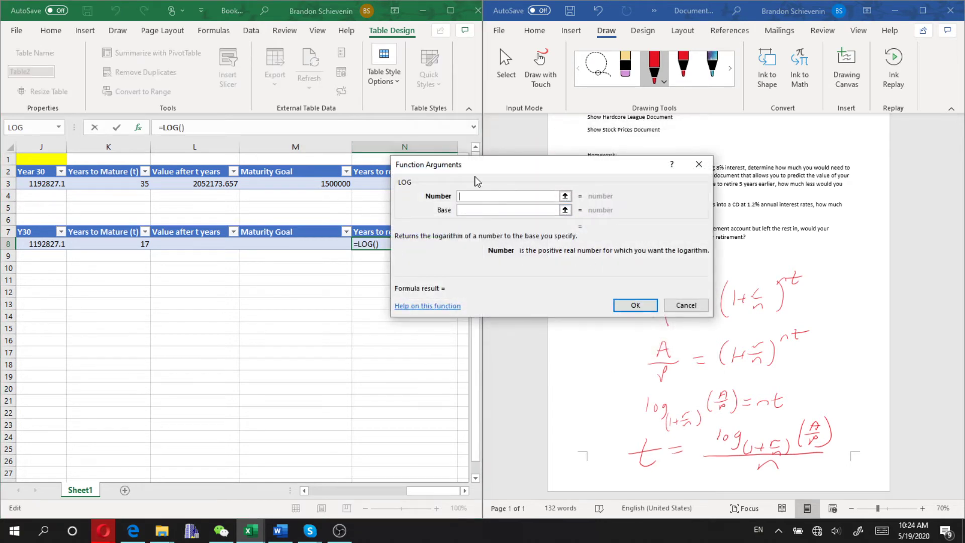
left_click_drag(478, 166, 653, 138)
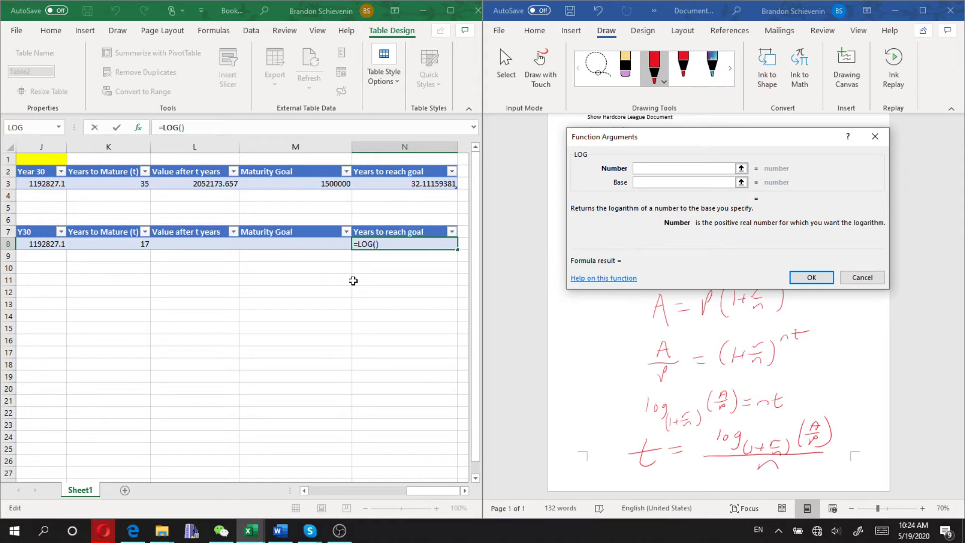
left_click(291, 246)
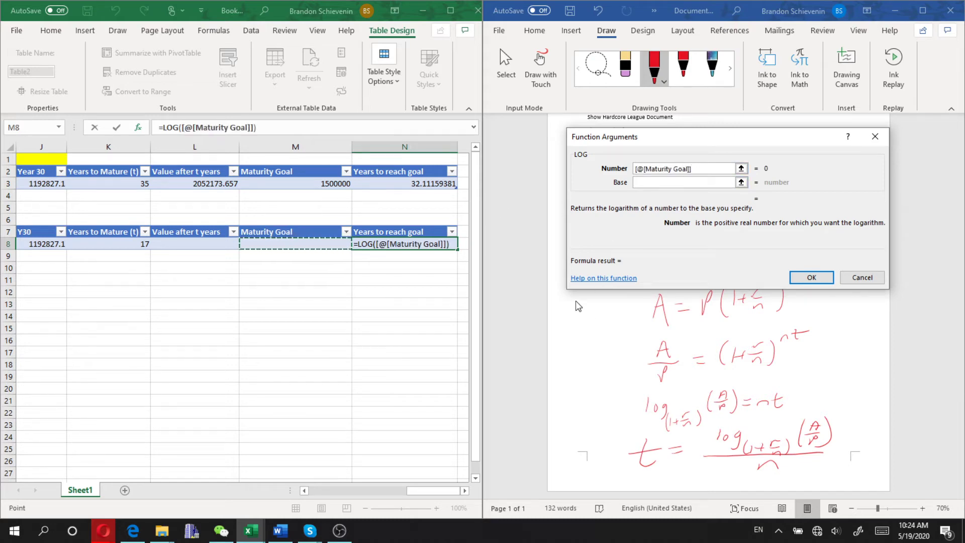
type("/")
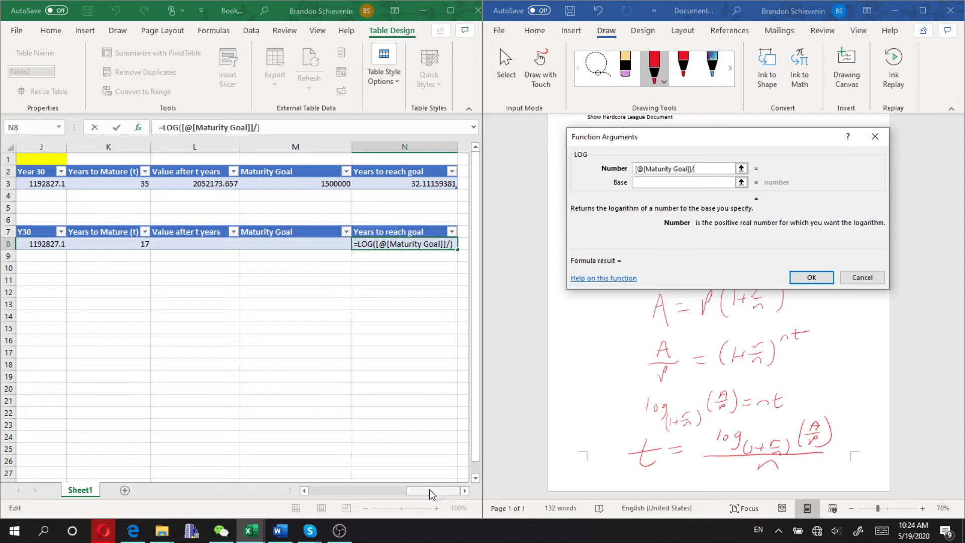
left_click_drag(430, 494, 332, 494)
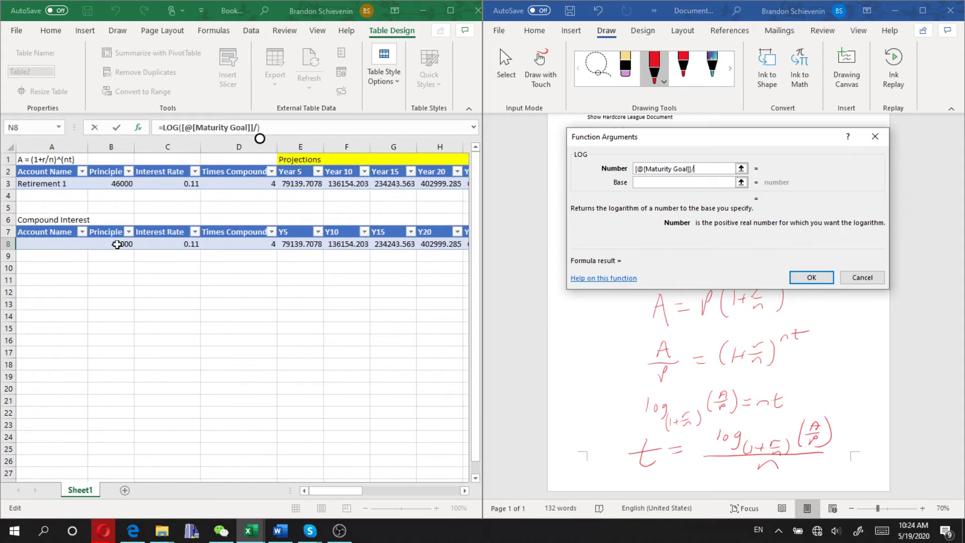
left_click(115, 243)
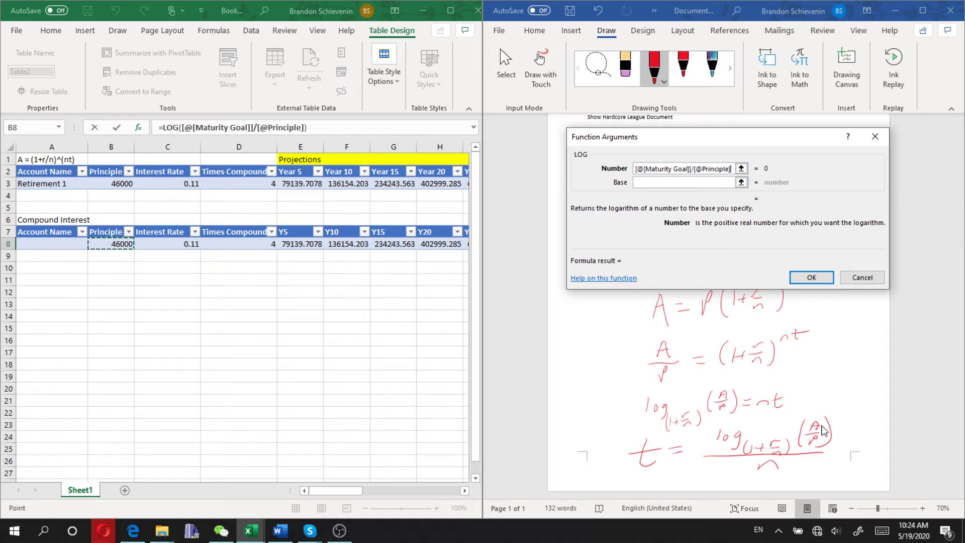
- Set the LOG base to 1+[@[Interest Rate]]/[@[Times Compounded]] and confirm, showing #NUM!
left_click(666, 182)
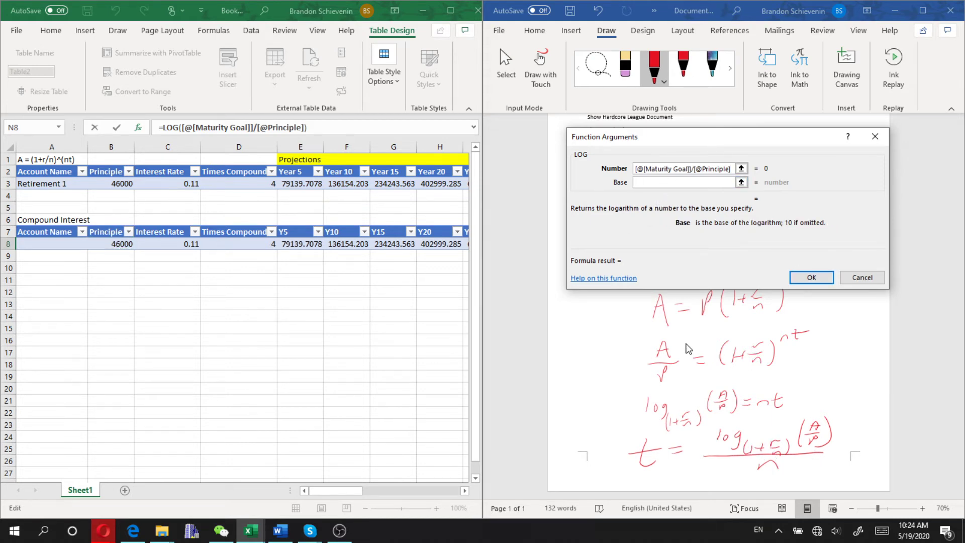
type("1+")
left_click(180, 243)
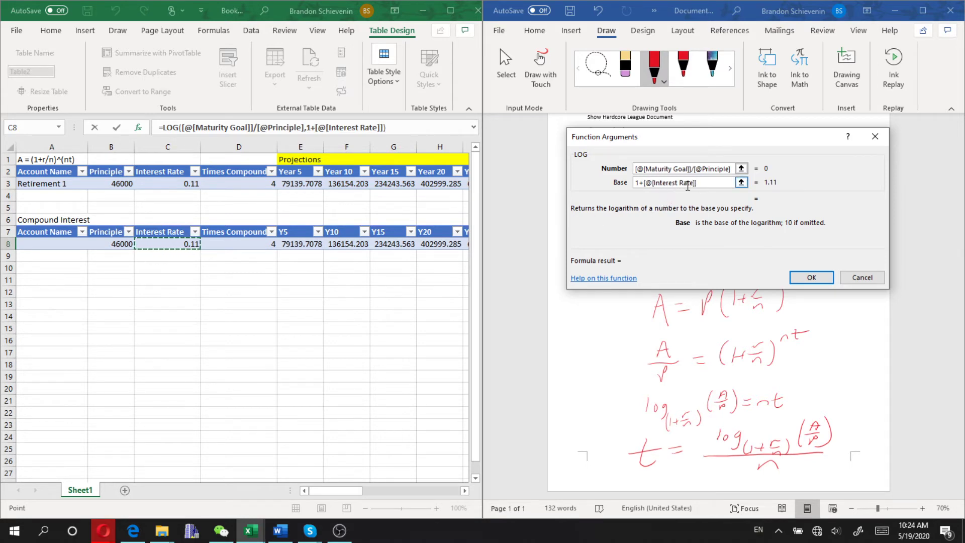
type("/")
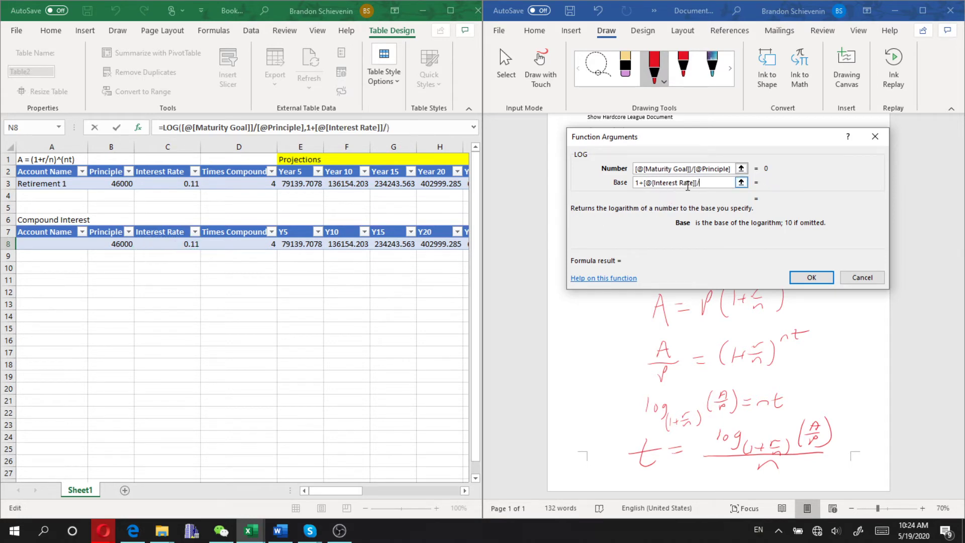
left_click(253, 243)
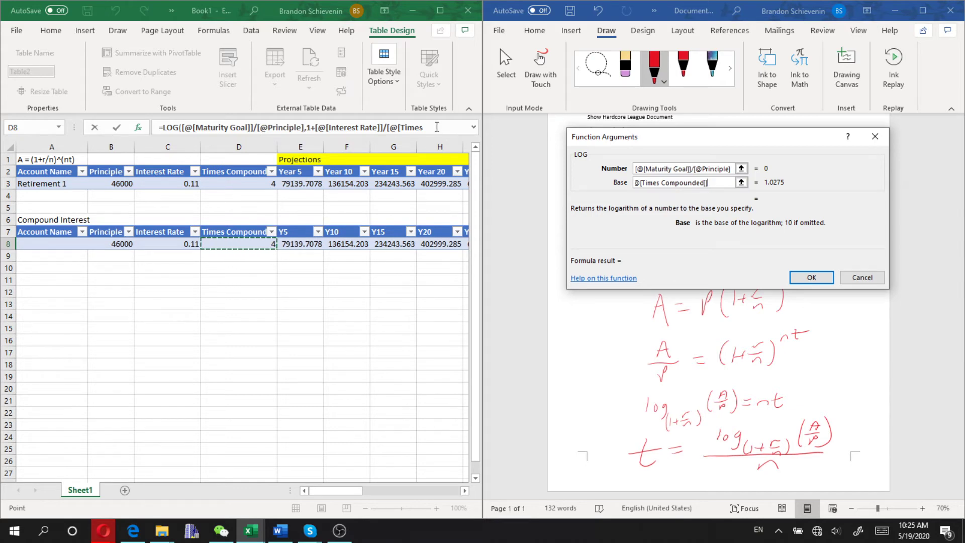
left_click(811, 278)
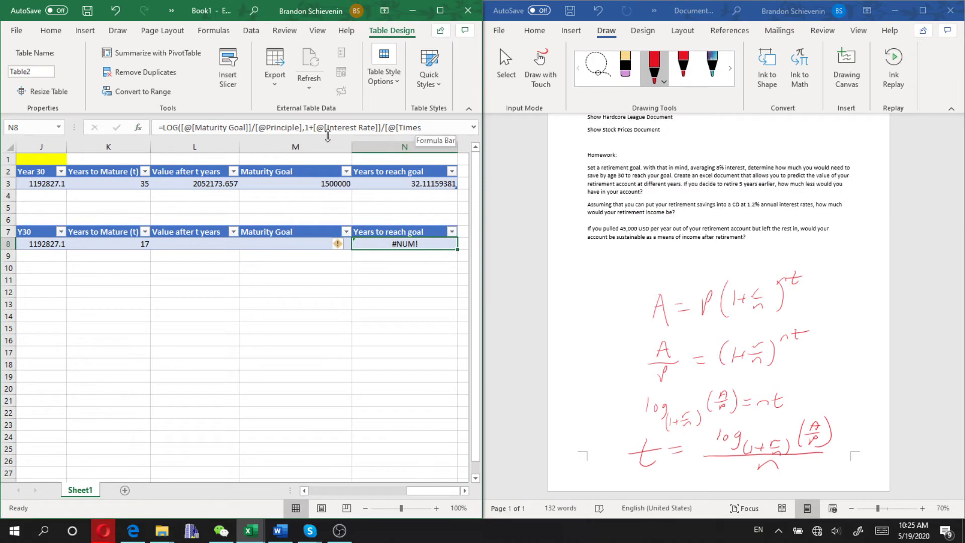
- Divide the years-to-goal formula in N8 by [@[Times Compounded]]
left_click(391, 129)
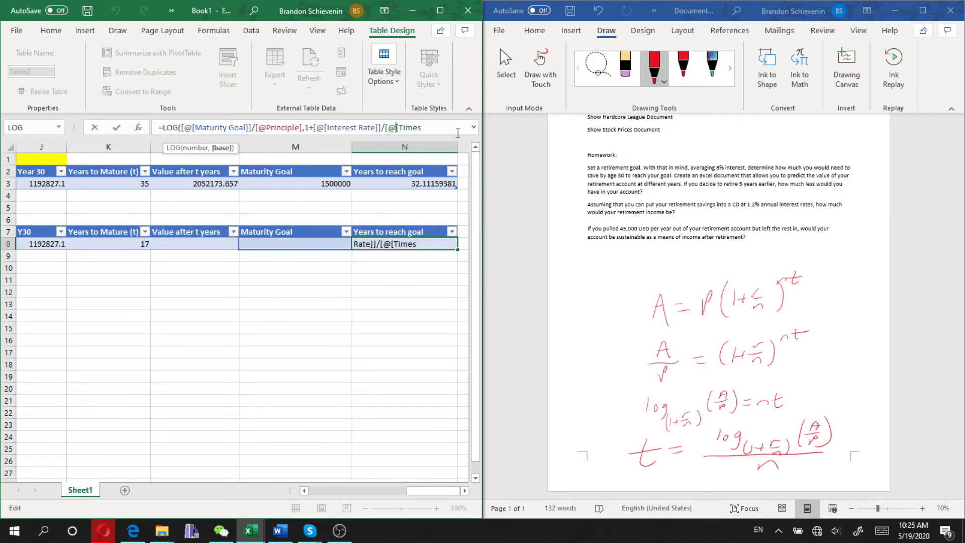
type("Compounded]])/")
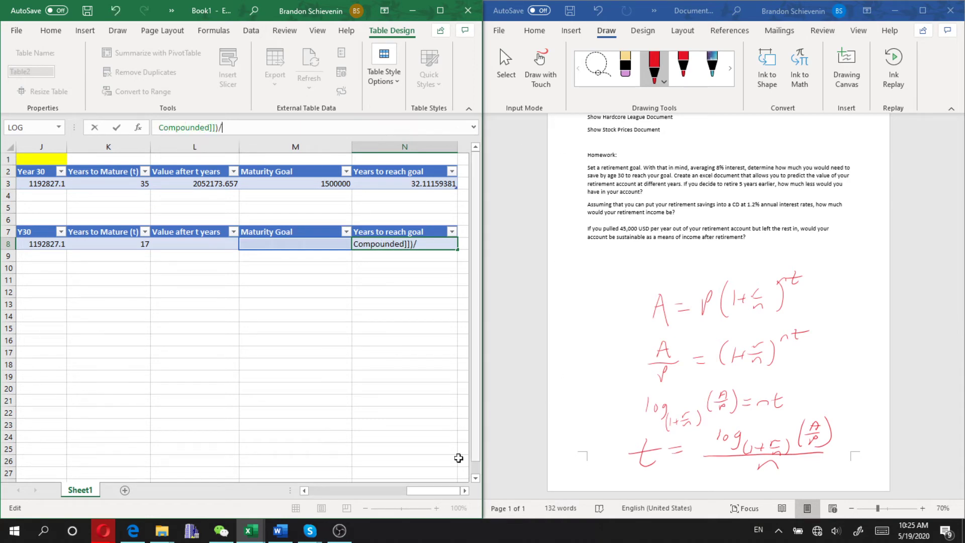
left_click_drag(433, 491, 334, 494)
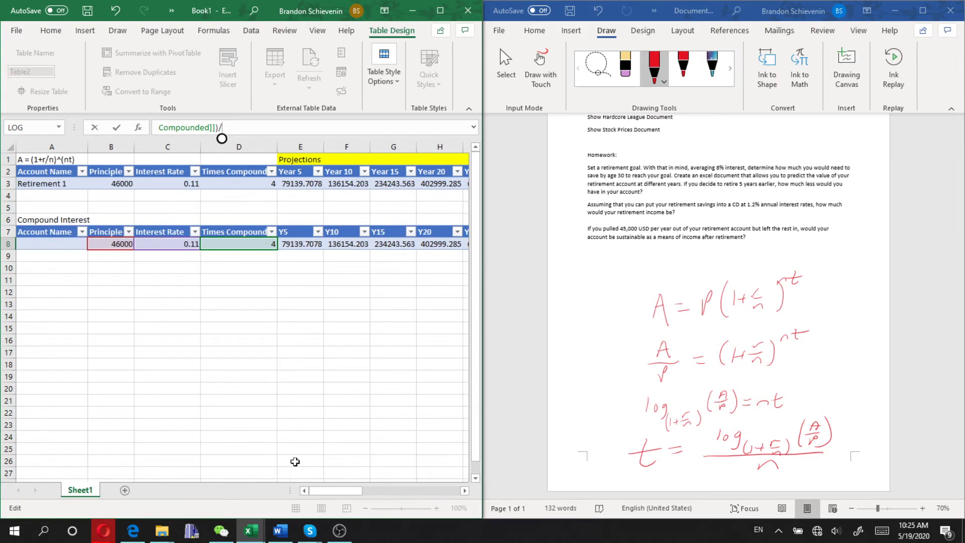
left_click(242, 245)
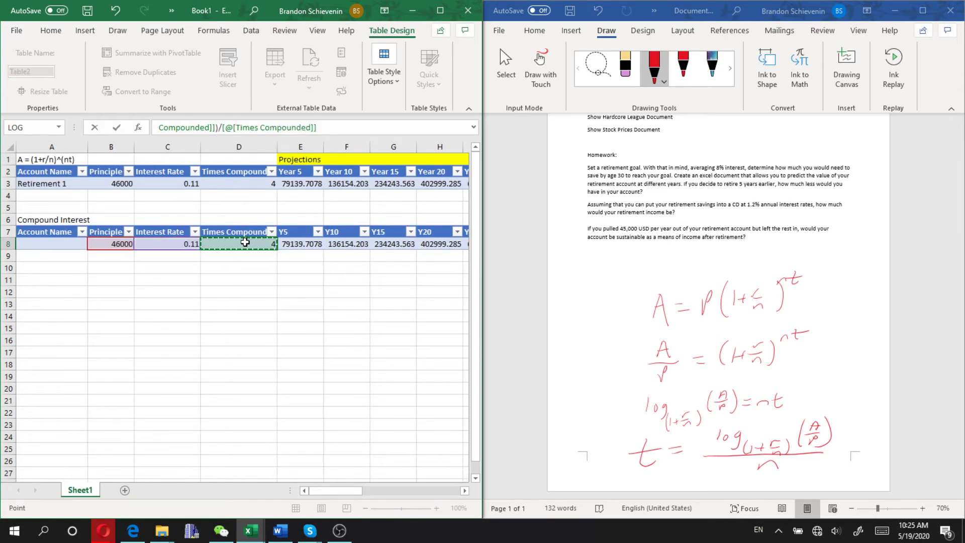
key("Return")
- Try a 1500000 maturity goal in M8, then change it to 1000000
left_click(314, 243)
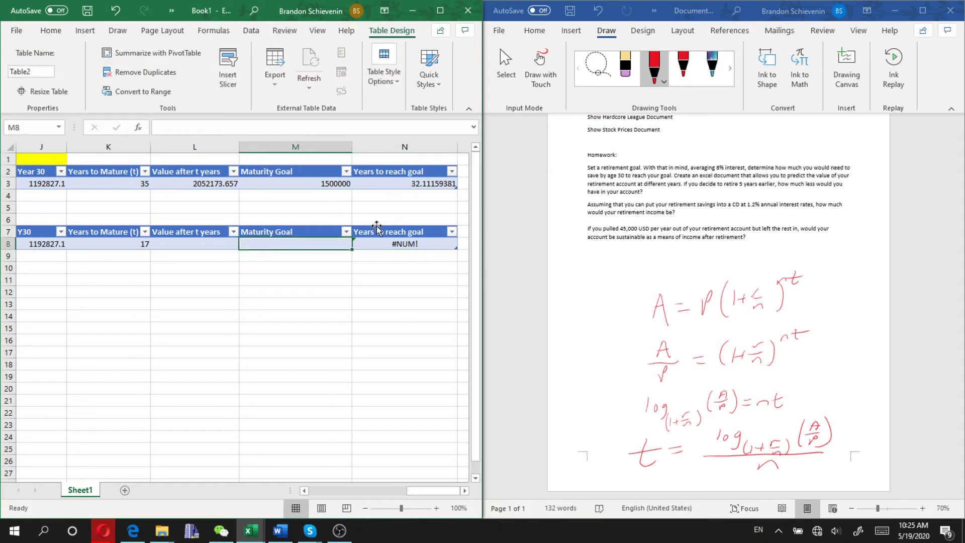
type("1500000")
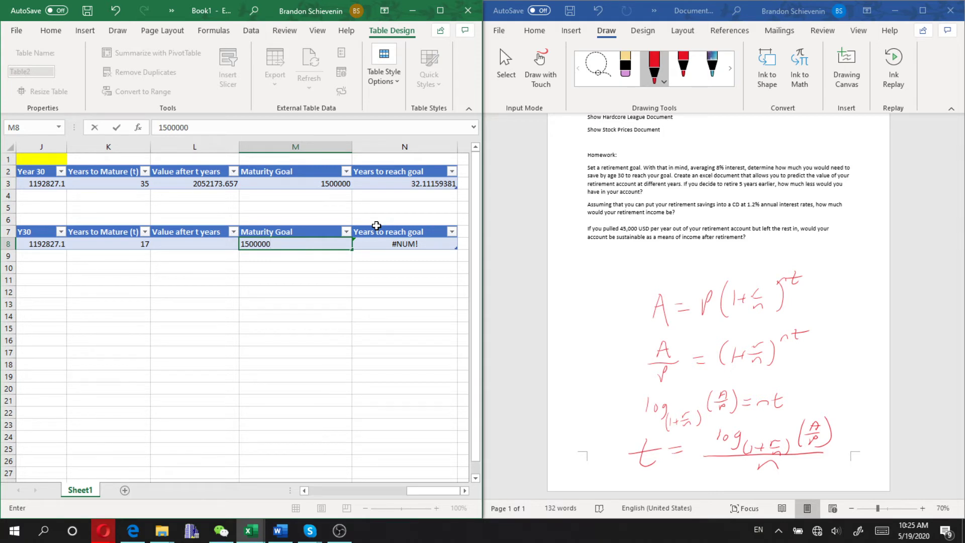
key("Return")
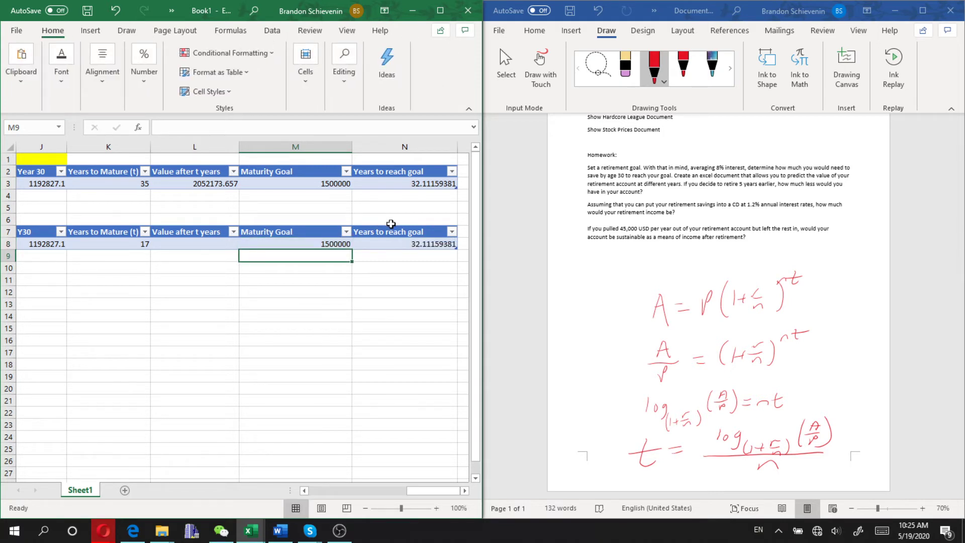
left_click(421, 245)
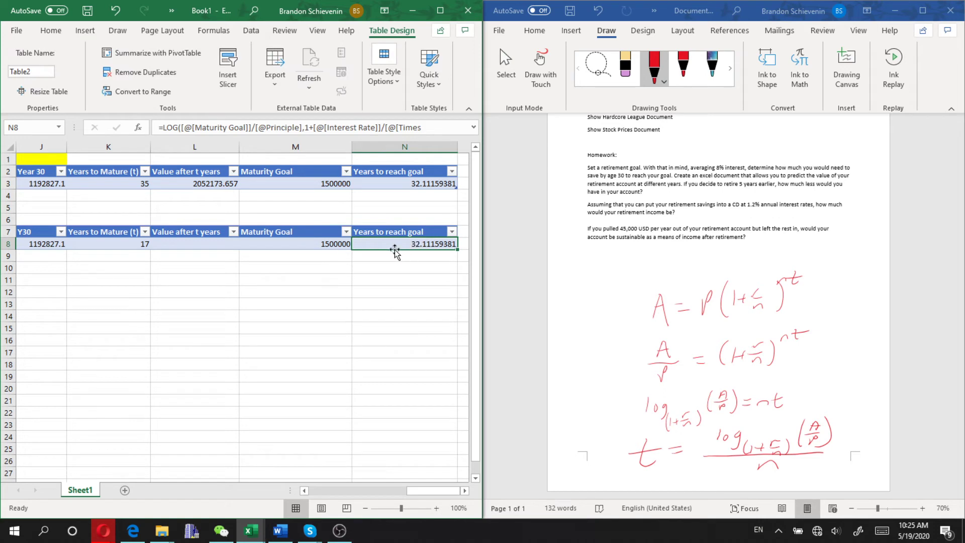
left_click(302, 246)
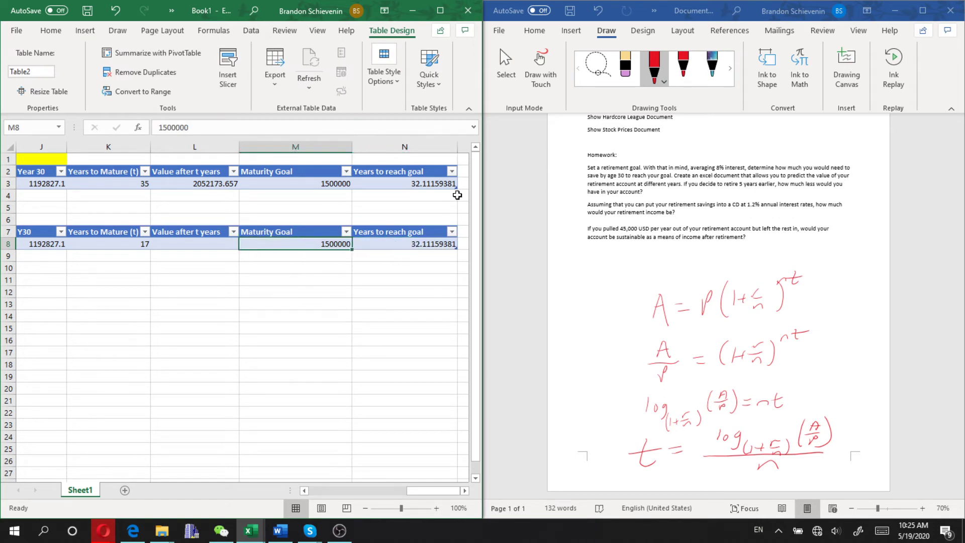
type("100000")
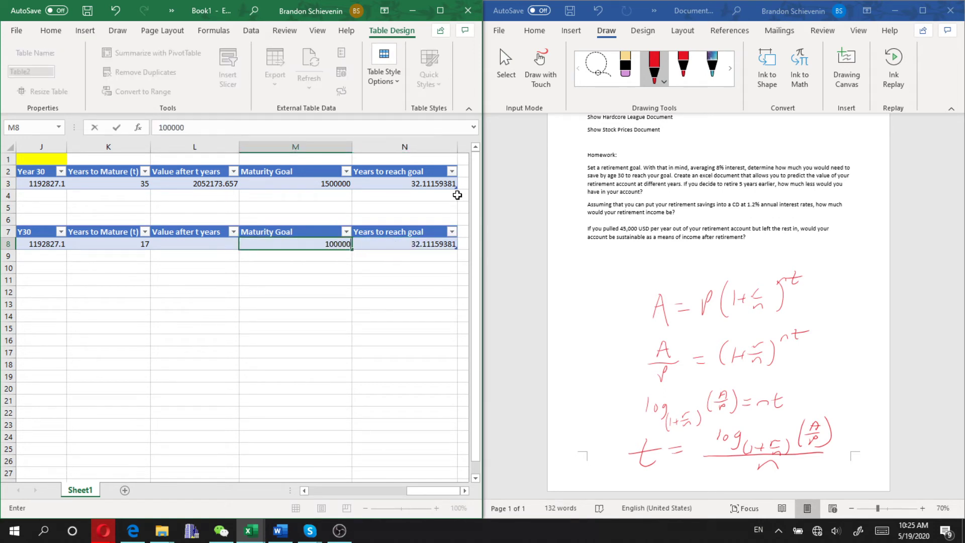
type("0")
key("Return")
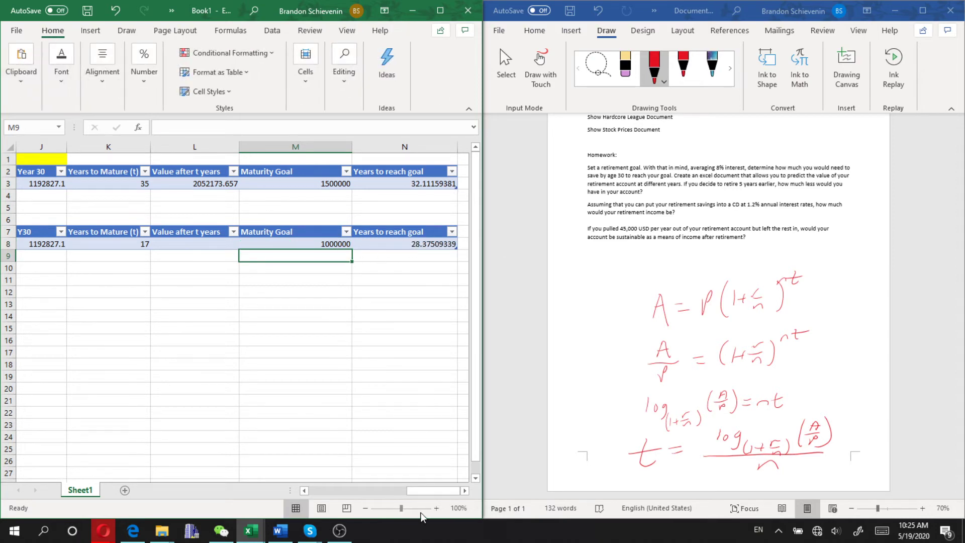
left_click_drag(442, 491, 458, 478)
left_click(207, 246)
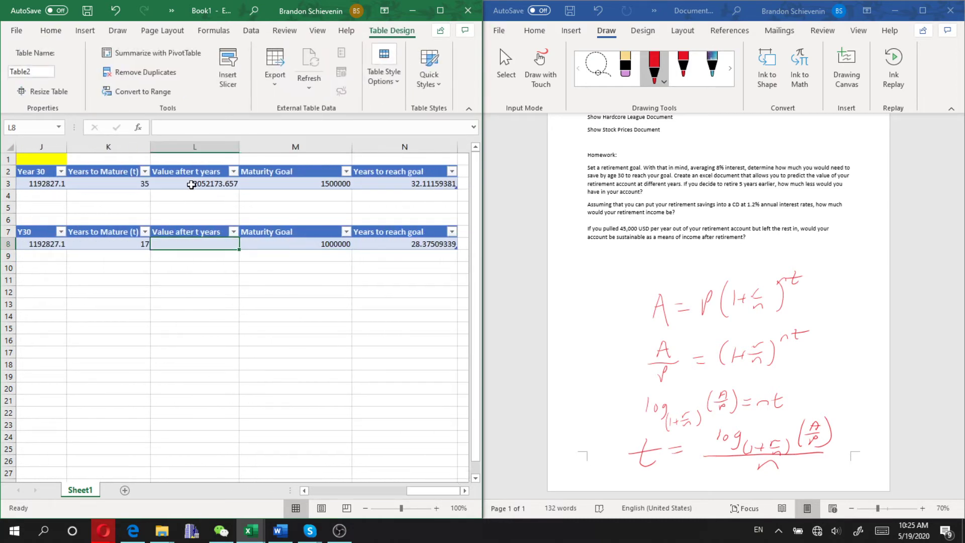
- Paste the projection formula into L8, replacing its fixed 5-year exponent with Years to Mature (t)
left_click(211, 128)
left_click_drag(425, 490, 369, 487)
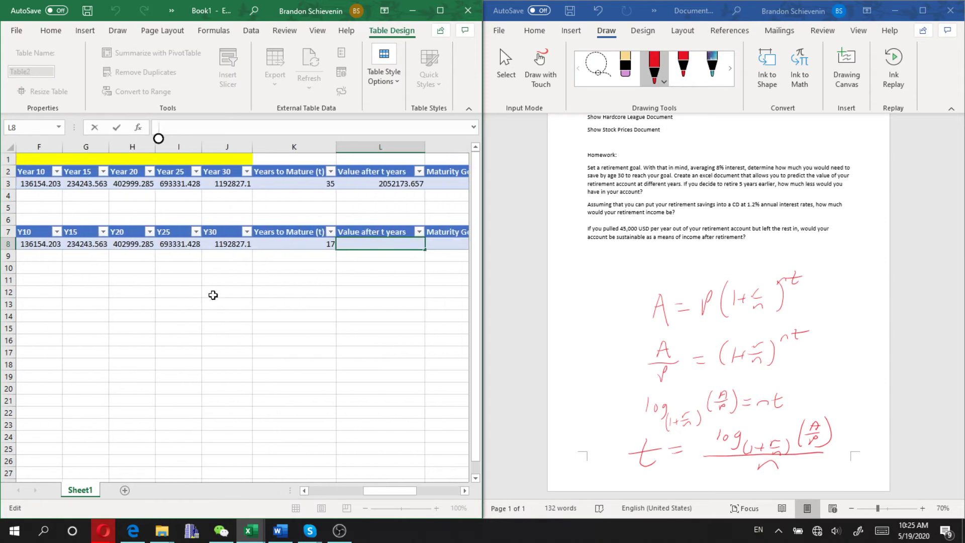
key("ctrl+v")
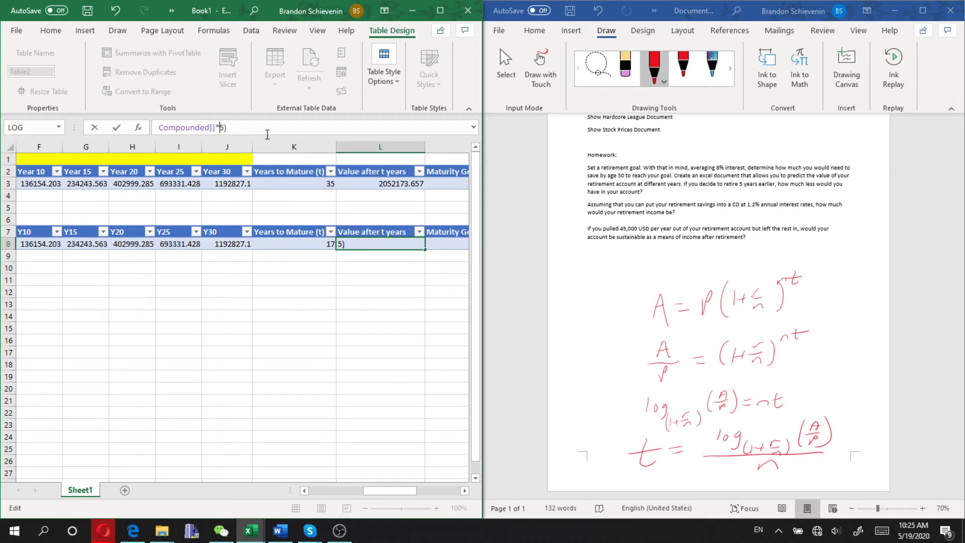
key("ctrl+a")
key("End")
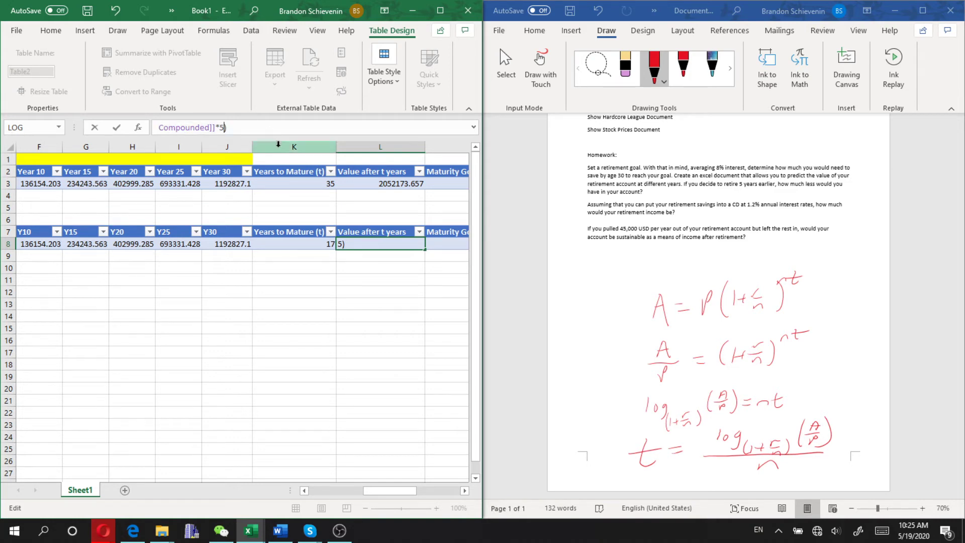
key("Left")
key("Left")
key("Left")
key("Left")
key("Left")
key("Left")
key("Left")
key("Left")
key("Left")
key("Left")
key("Left")
key("Left")
key("Left")
key("Left")
key("Left")
key("Left")
key("Left")
key("Left")
key("Left")
key("Left")
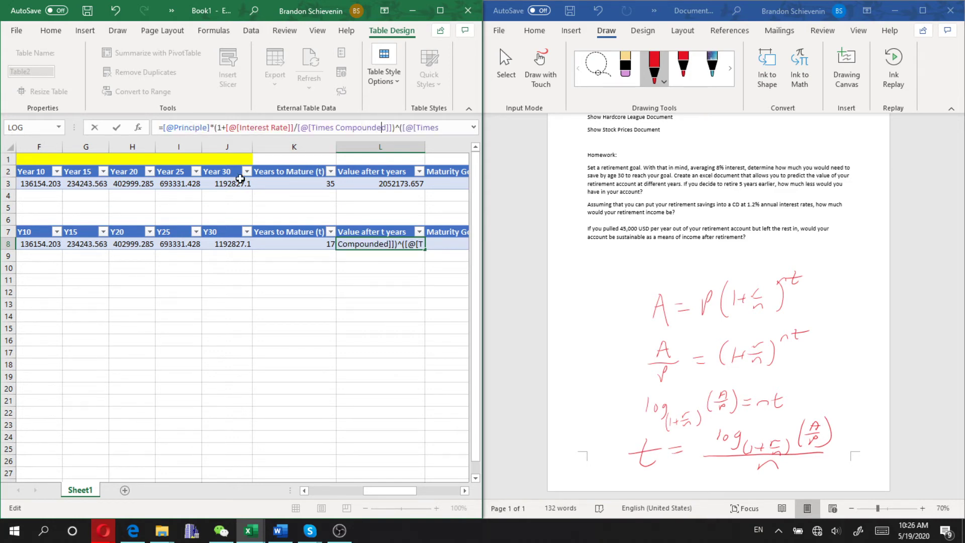
key("Right")
key("Right")
key("Right")
key("Right")
key("Right")
key("Right")
key("Right")
key("Right")
key("Right")
key("Right")
key("Right")
key("Right")
key("Right")
key("Right")
key("Right")
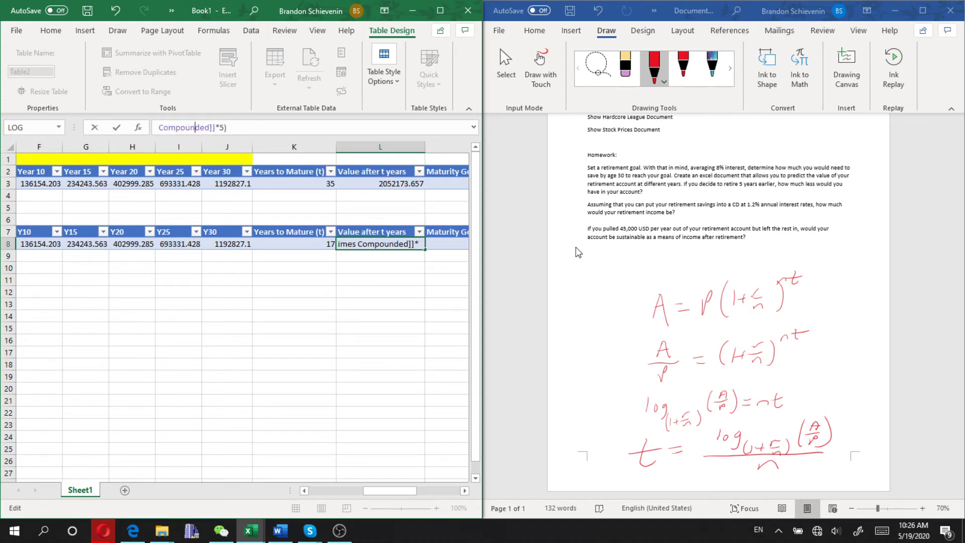
key("Right")
key("Right")
key("Right")
key("Right")
key("Right")
key("Right")
key("Right")
key("Right")
key("Right")
key("Right")
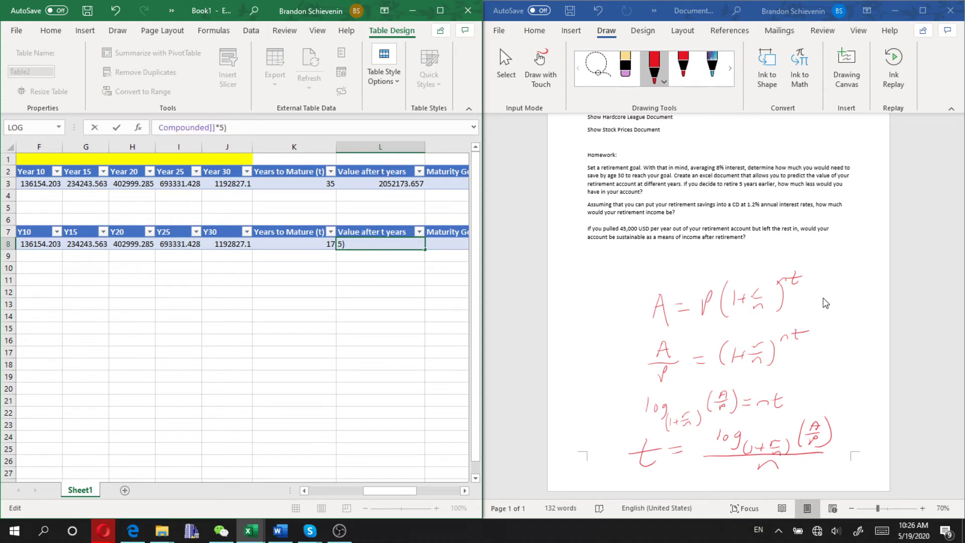
key("BackSpace")
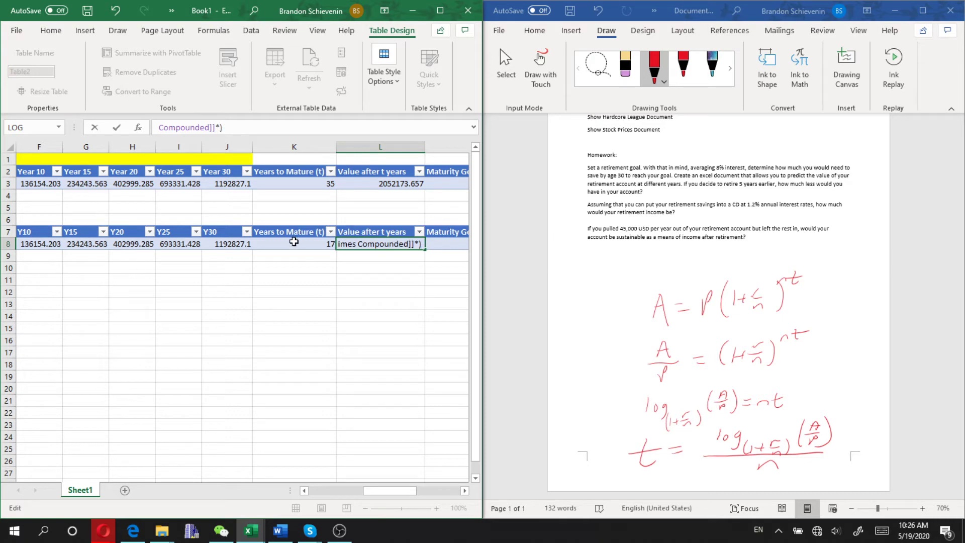
left_click(290, 245)
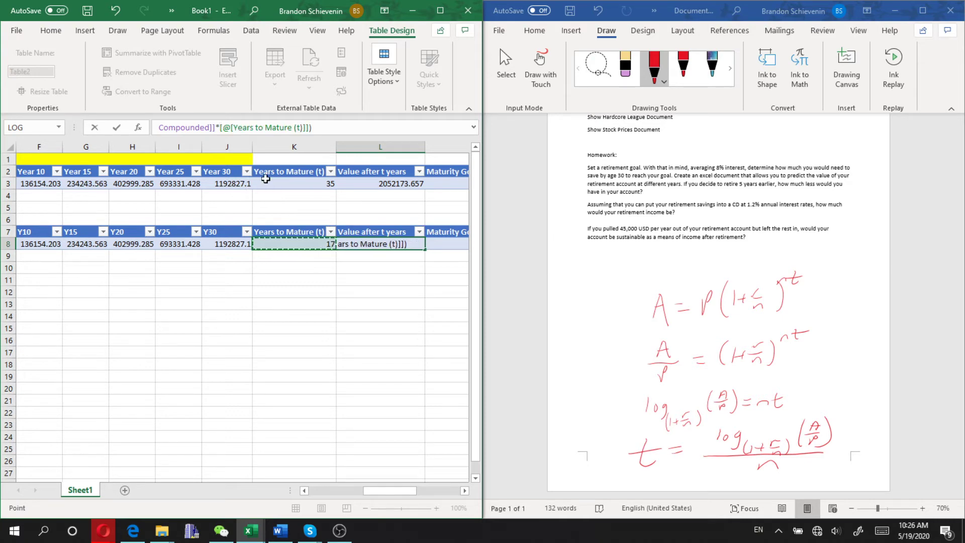
key("Return")
left_click(307, 247)
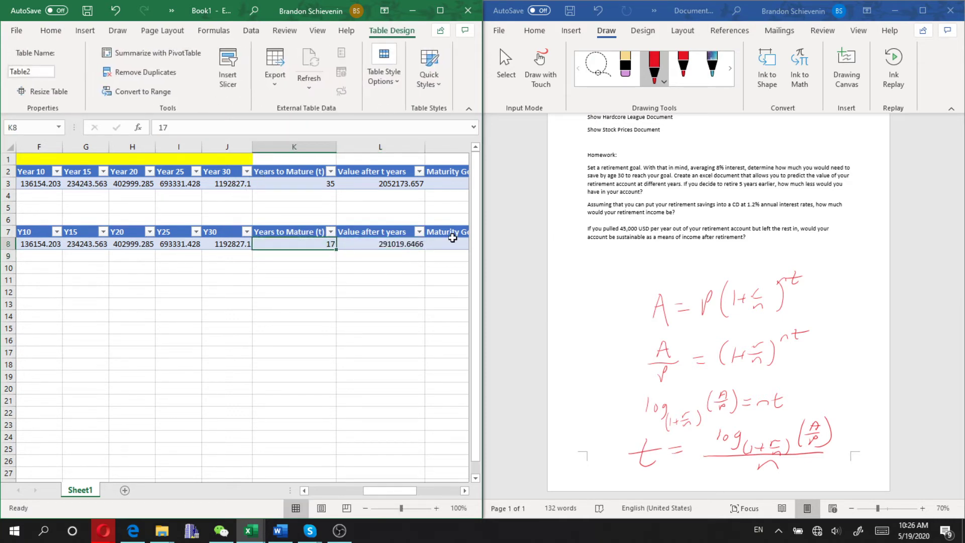
- Maximize Book1 and name the row 8 account 'Retriement 1'
left_click(440, 10)
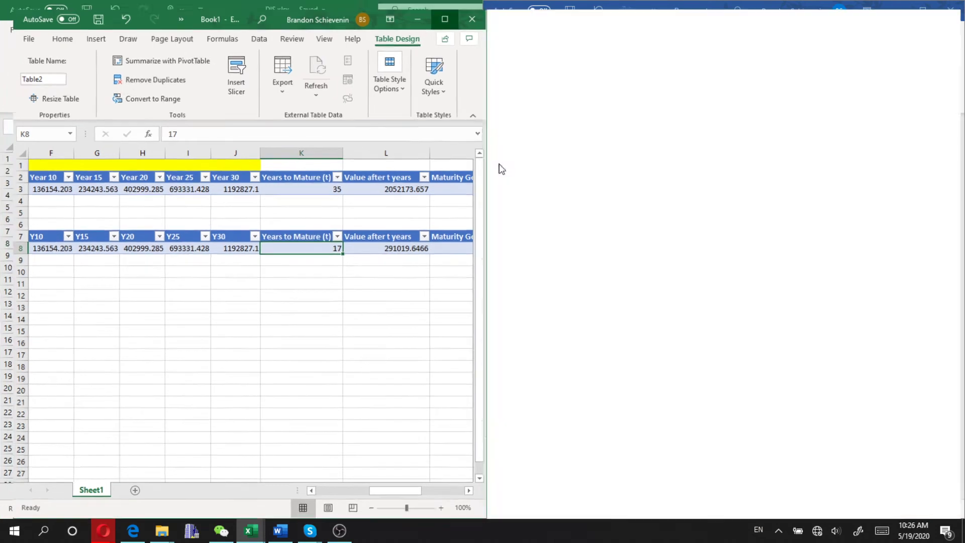
left_click_drag(701, 491, 622, 491)
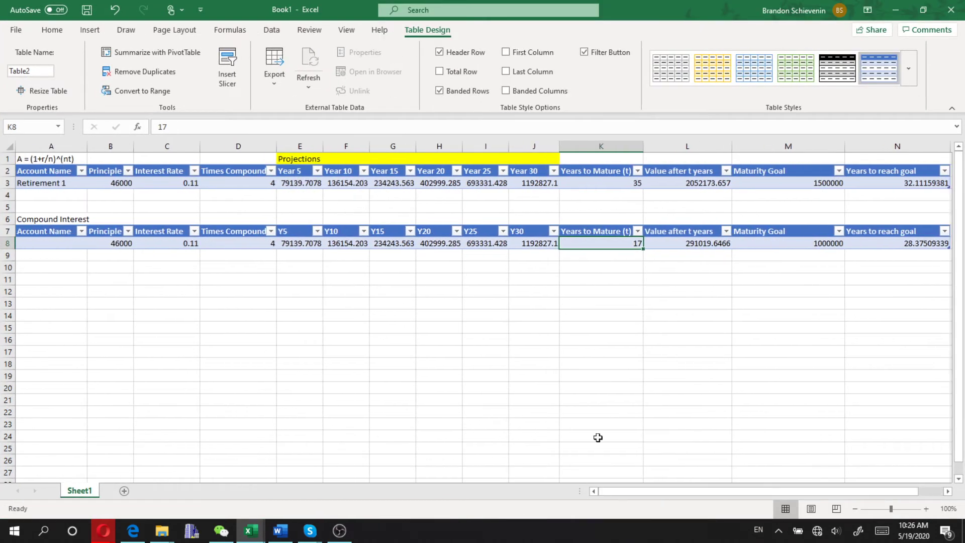
left_click(65, 244)
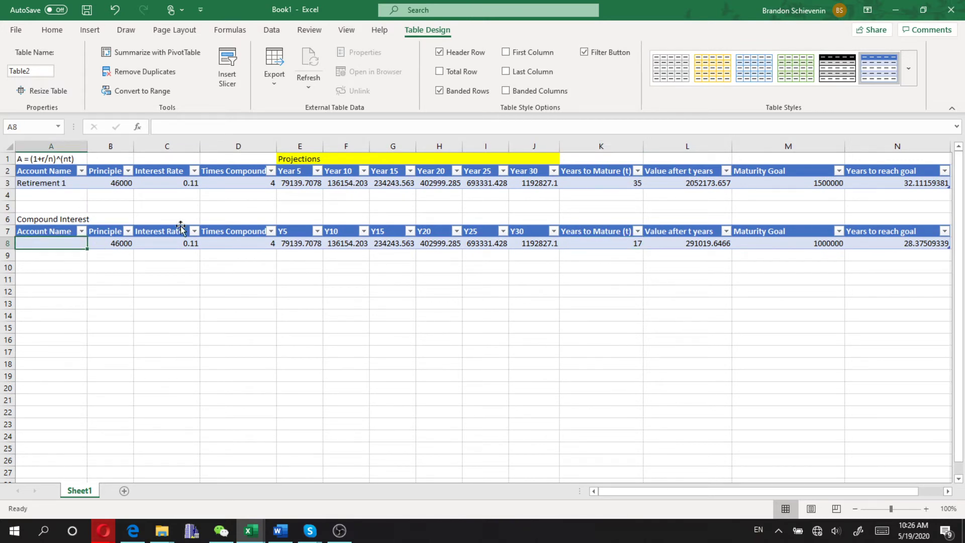
type("Retriement 1")
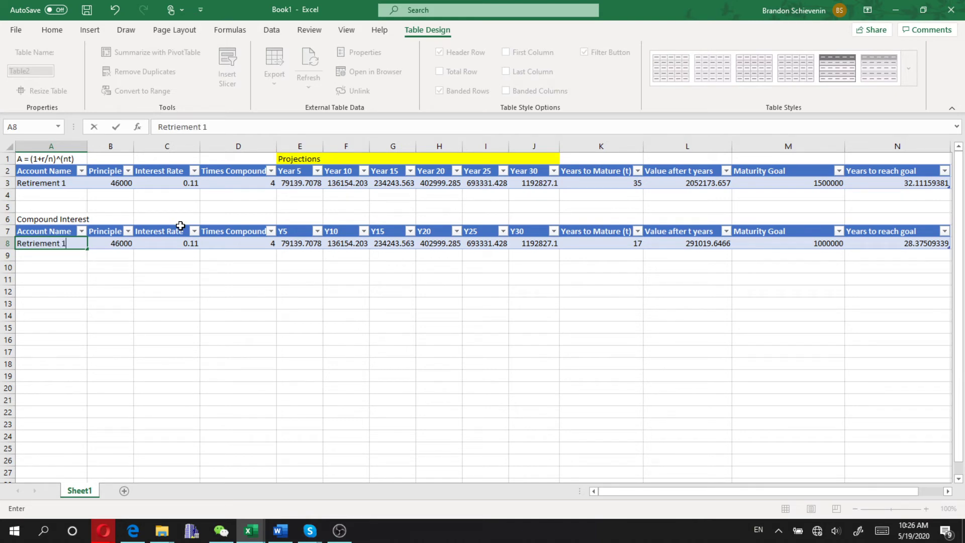
key("Return")
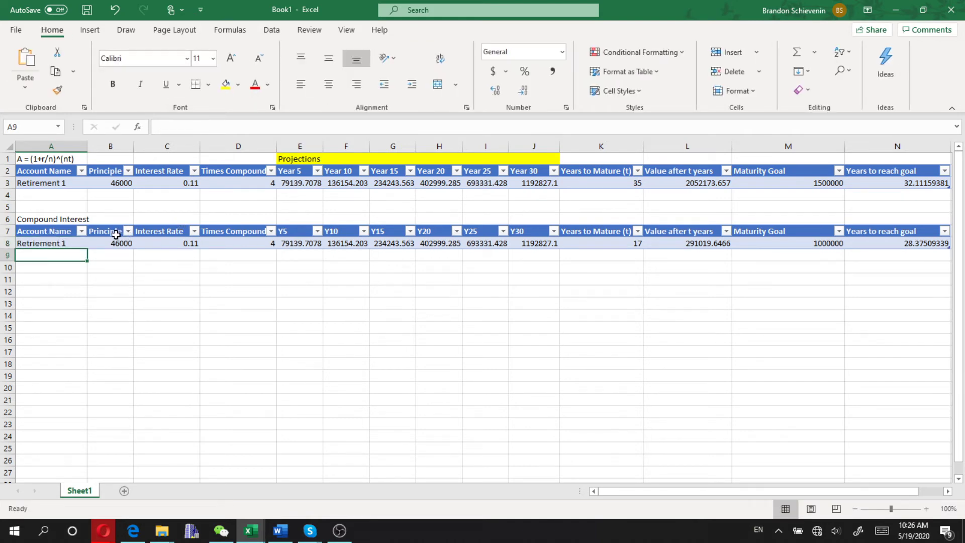
- Set row 8's principle to 35000 and rate to 0.08, then inspect a projection formula
left_click(116, 244)
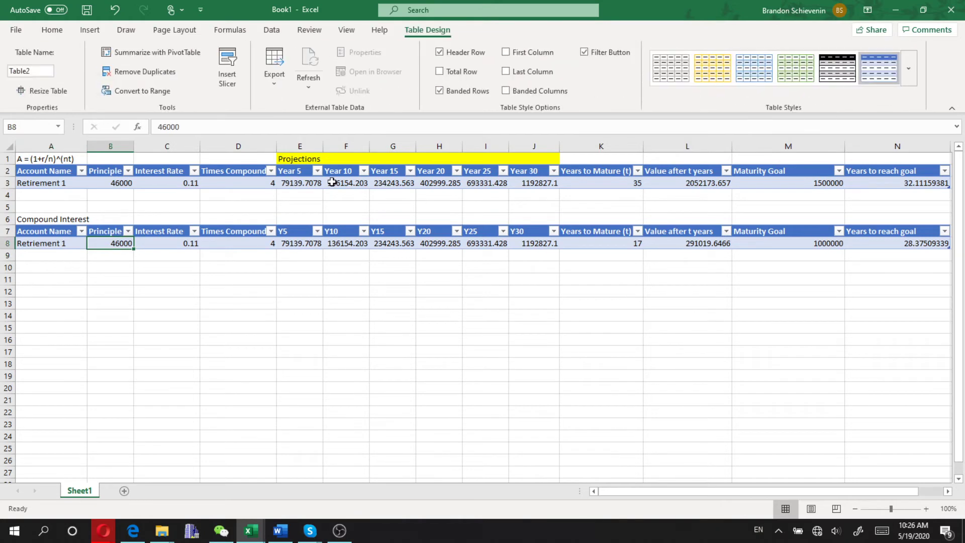
type("35000")
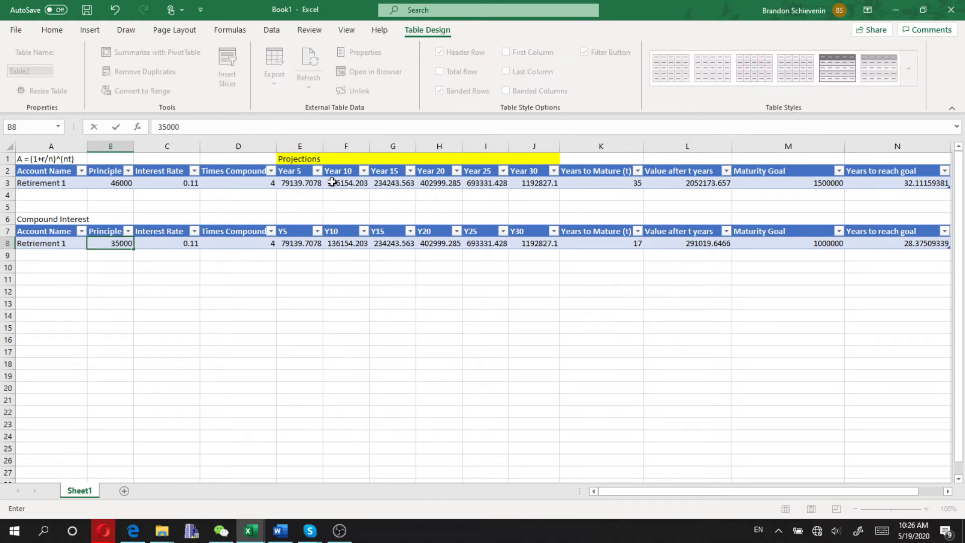
key("Tab")
type(".")
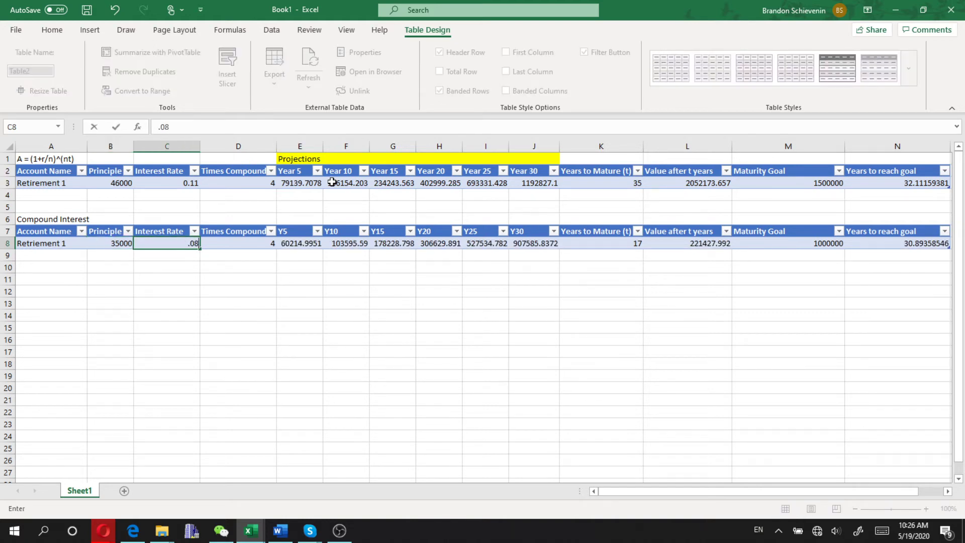
key("Tab")
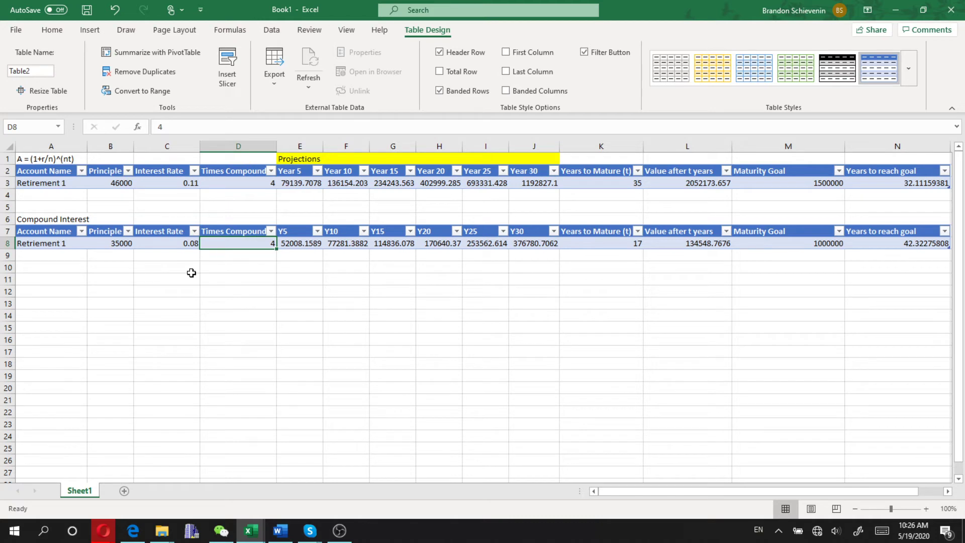
left_click(539, 246)
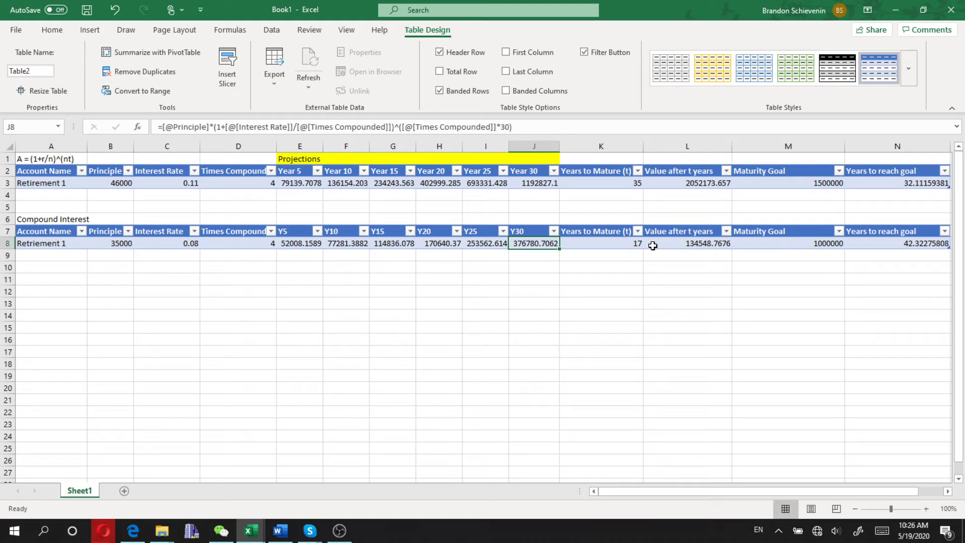
- Change the lower table's years to mature from 17 to 13.5
left_click(635, 241)
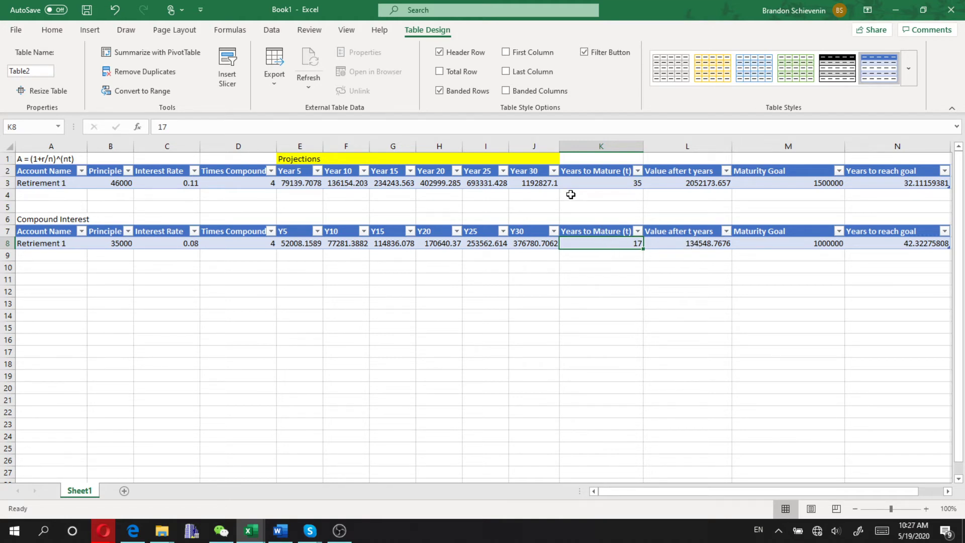
type("1")
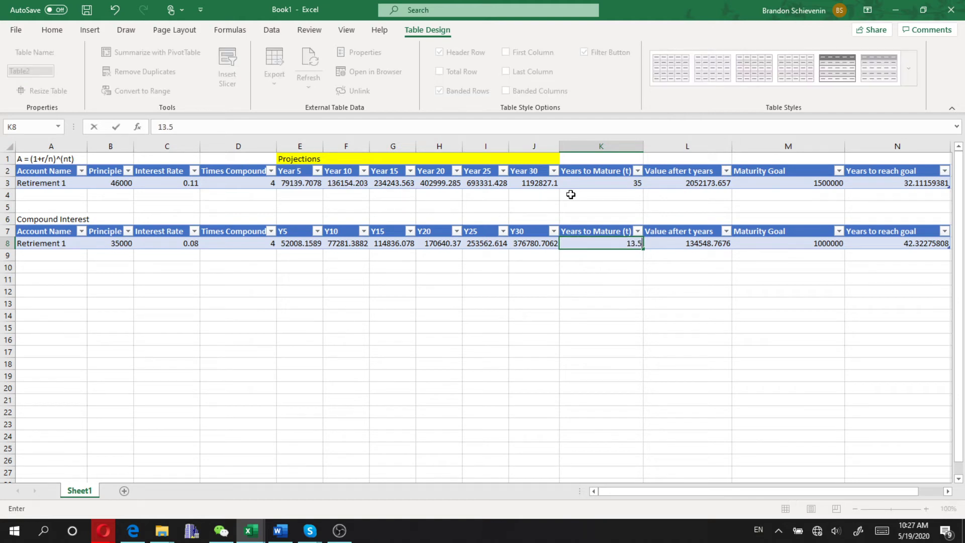
type("3.5")
key("Return")
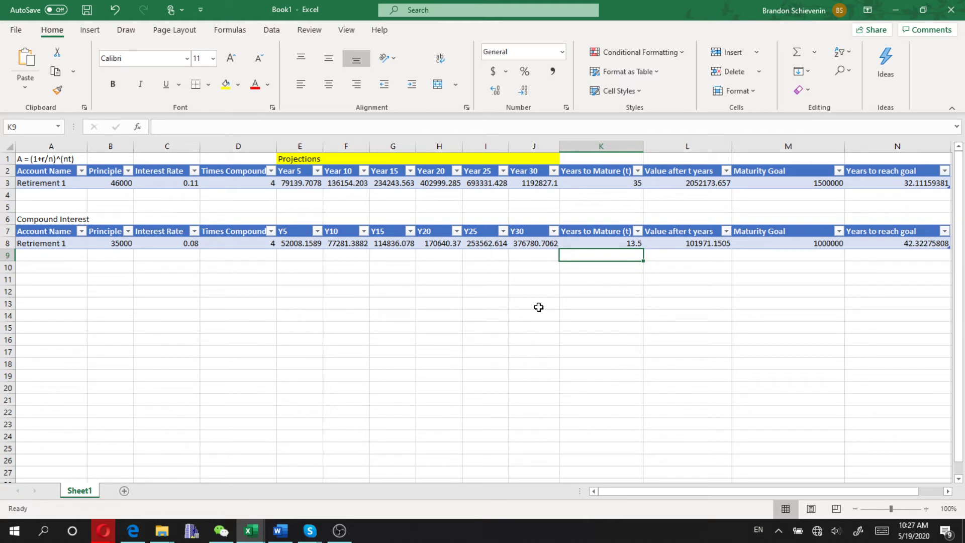
mouse_move(251, 531)
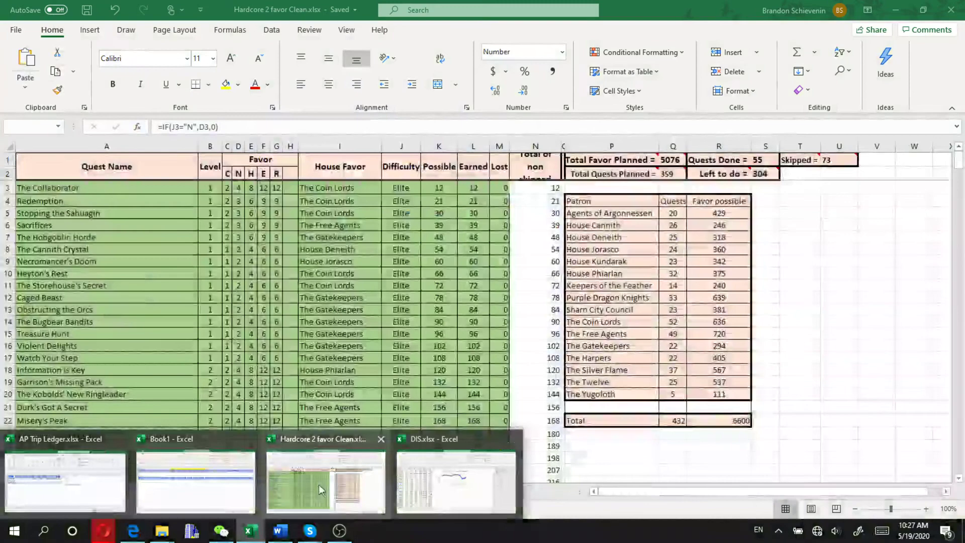
- Switch to Hardcore 2 favor Clean.xlsx, check the first quest's cells, and select row 59's Difficulty cell
left_click(322, 480)
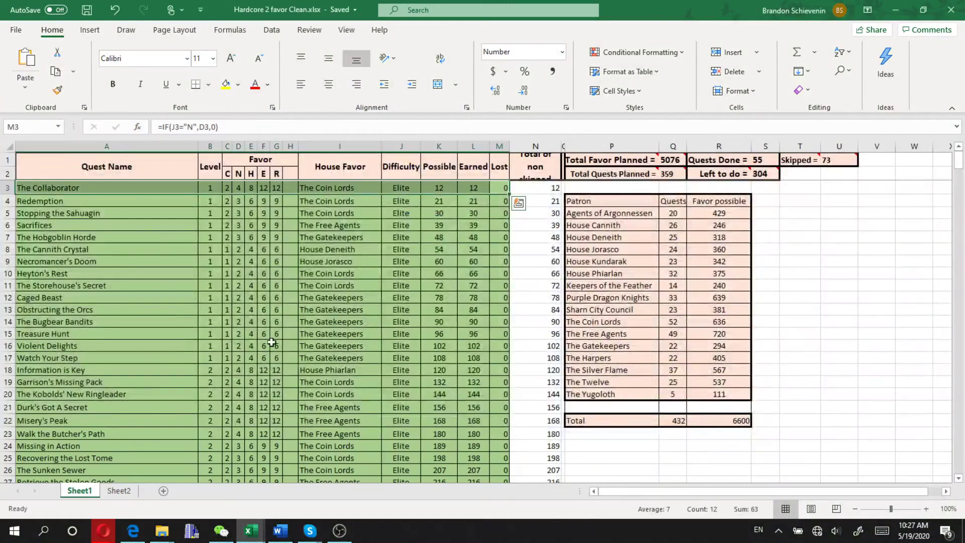
key("Escape")
left_click(784, 187)
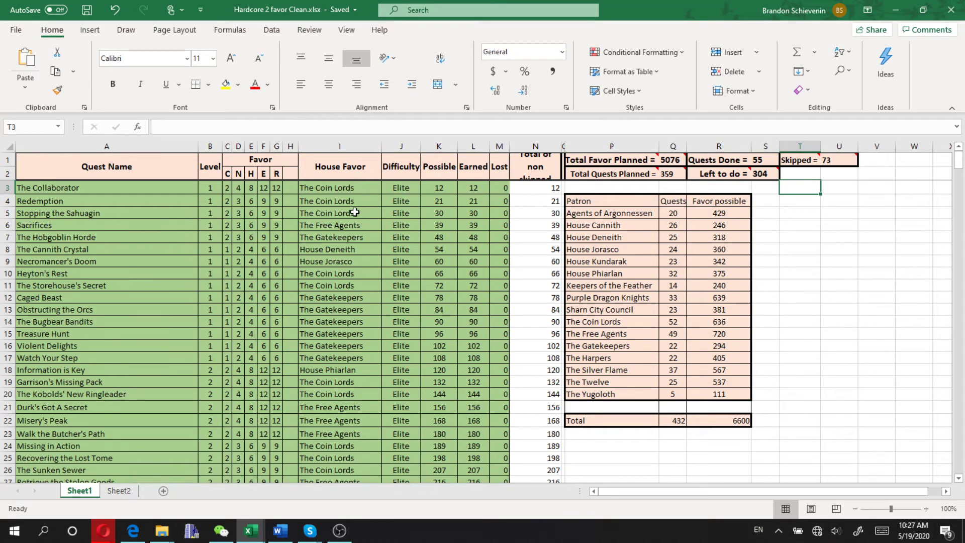
left_click(343, 188)
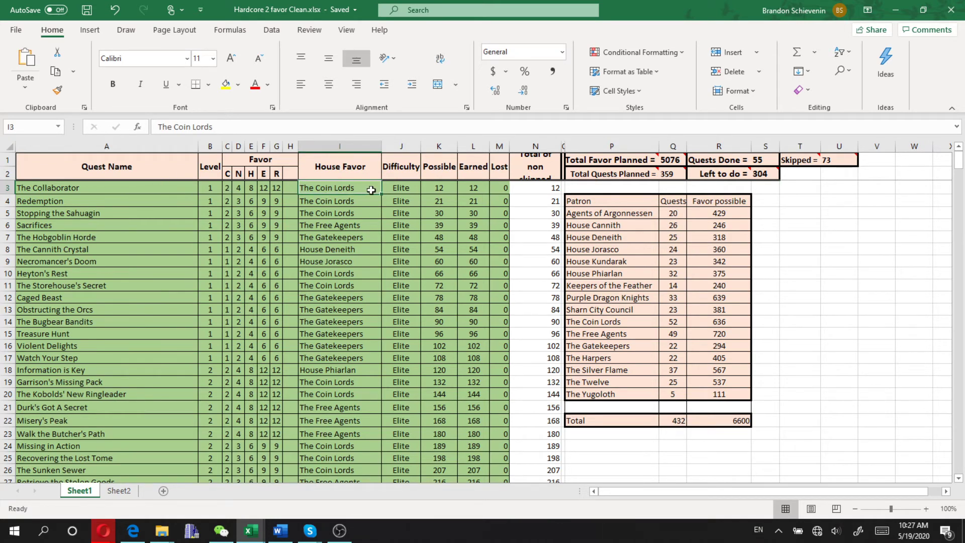
left_click(399, 187)
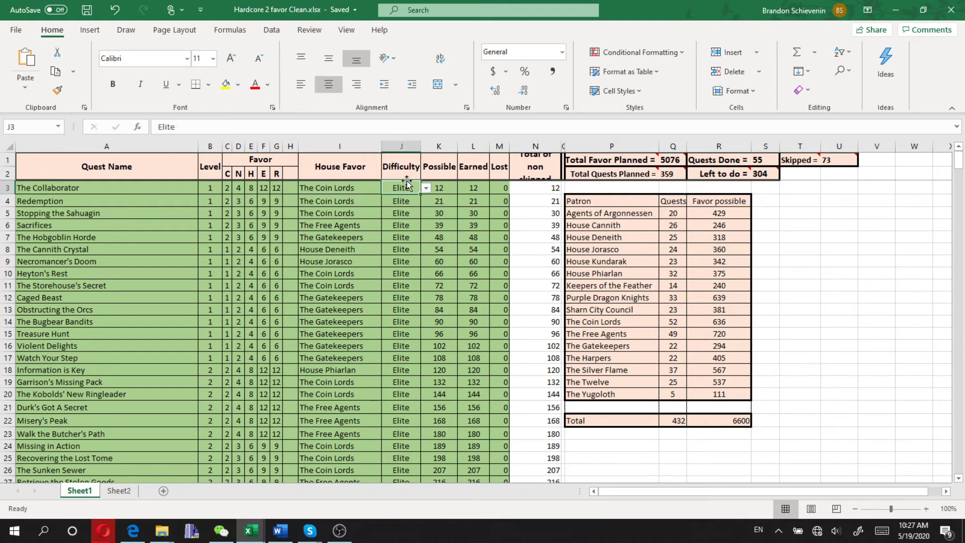
scroll(406, 184, "down", 1)
scroll(406, 184, "down", 14)
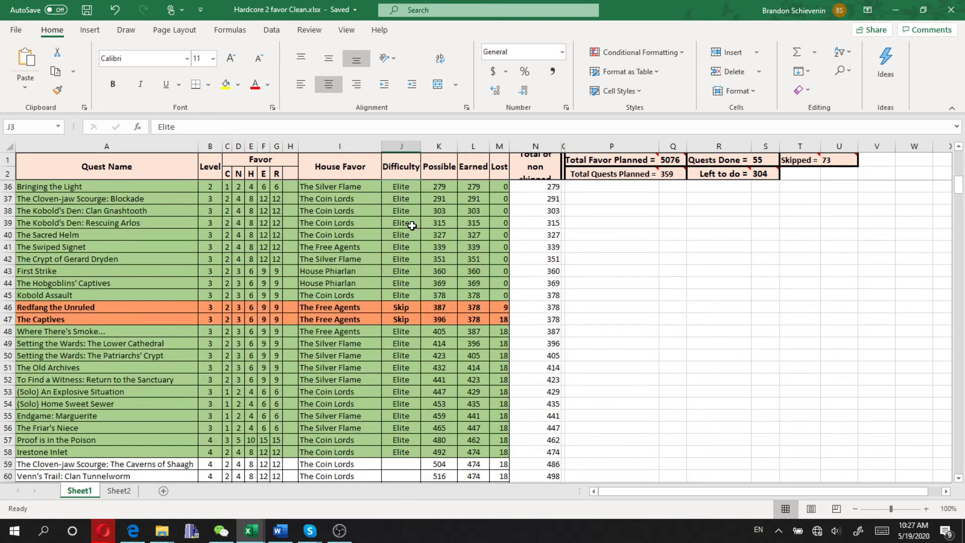
scroll(412, 225, "down", 2)
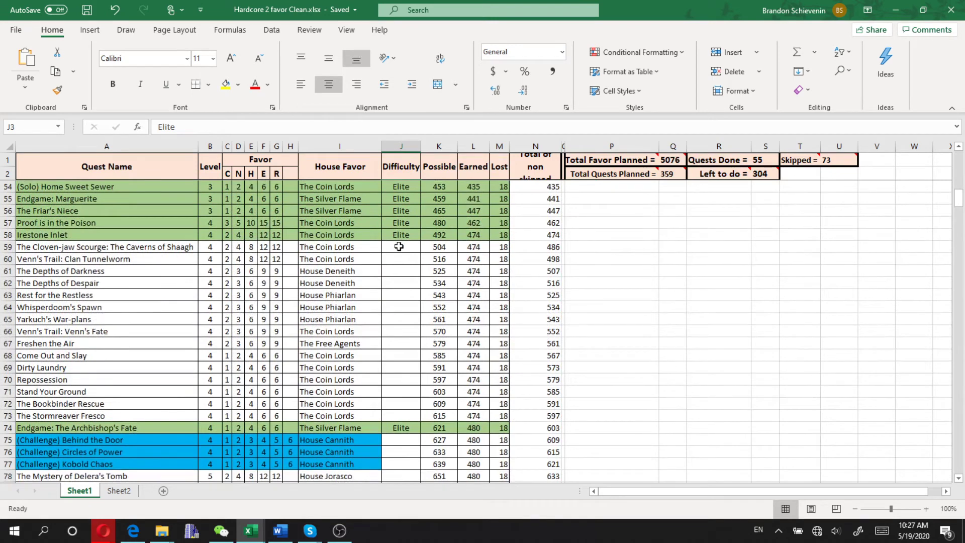
left_click(399, 247)
- Set row 59's difficulty to Hard, then change it to Elite
left_click(425, 247)
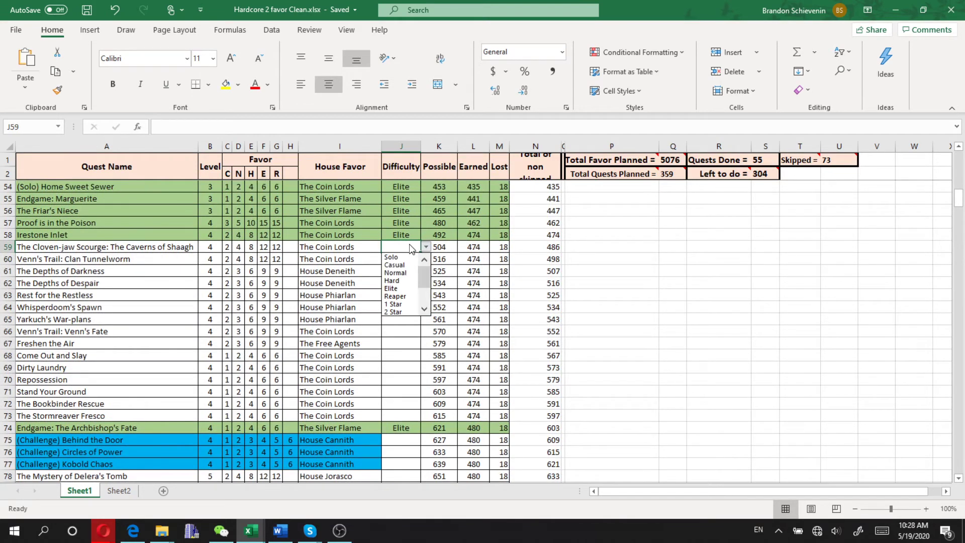
left_click(404, 283)
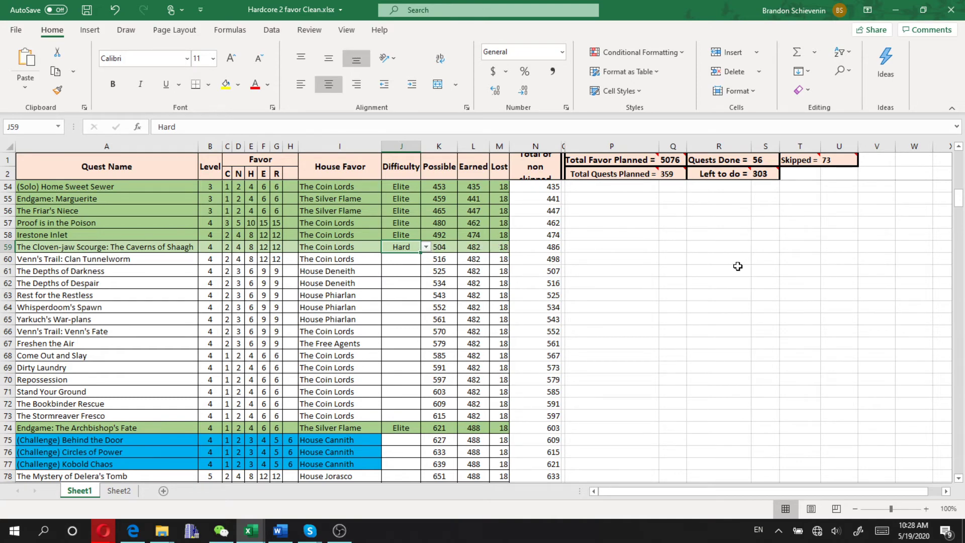
scroll(735, 265, "up", 17)
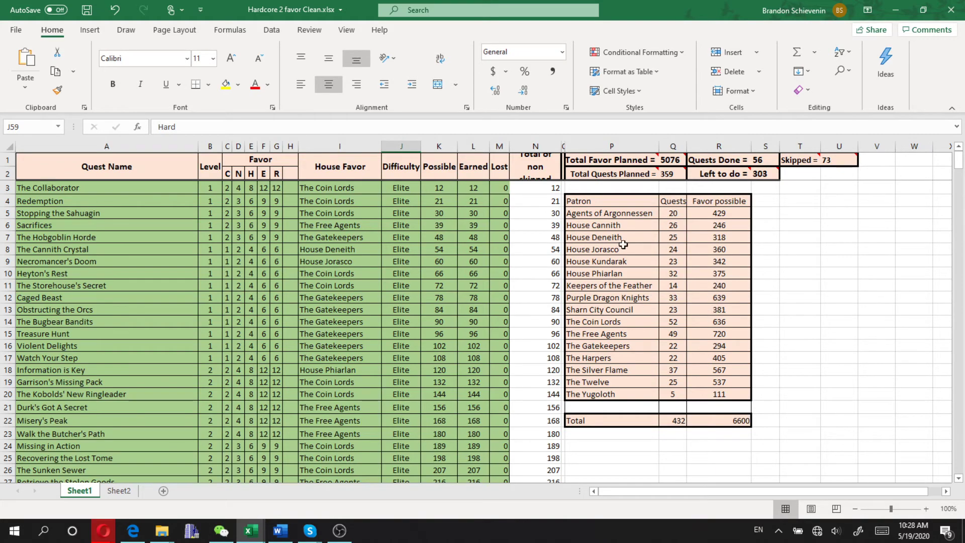
scroll(453, 323, "down", 4)
scroll(453, 322, "down", 11)
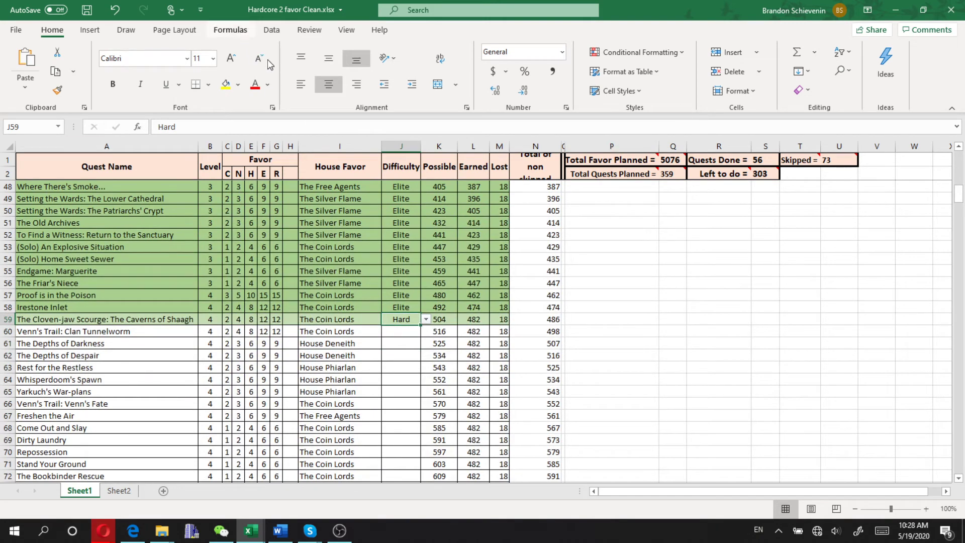
left_click(426, 319)
left_click(394, 337)
left_click(765, 307)
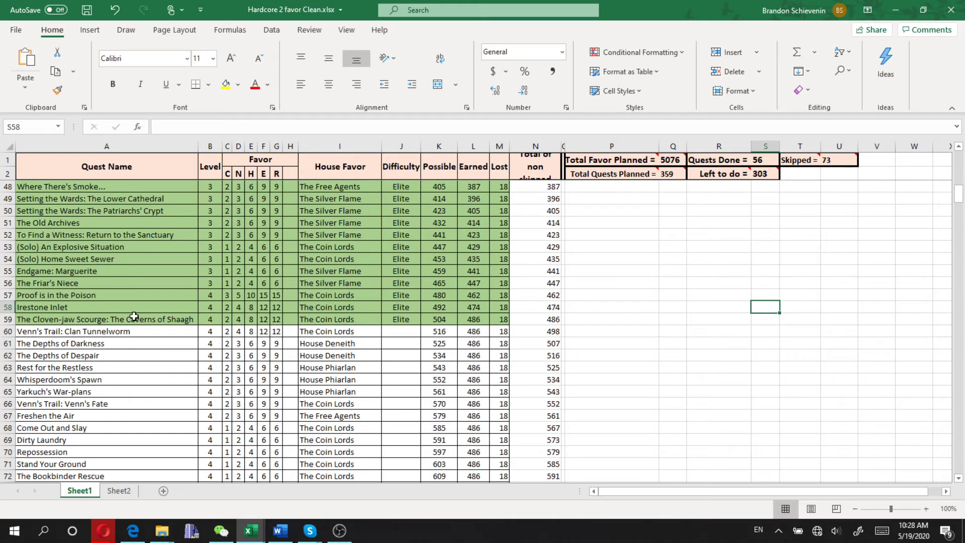
- Bring the DIS.xlsx stock-price workbook to the front
scroll(316, 335, "up", 4)
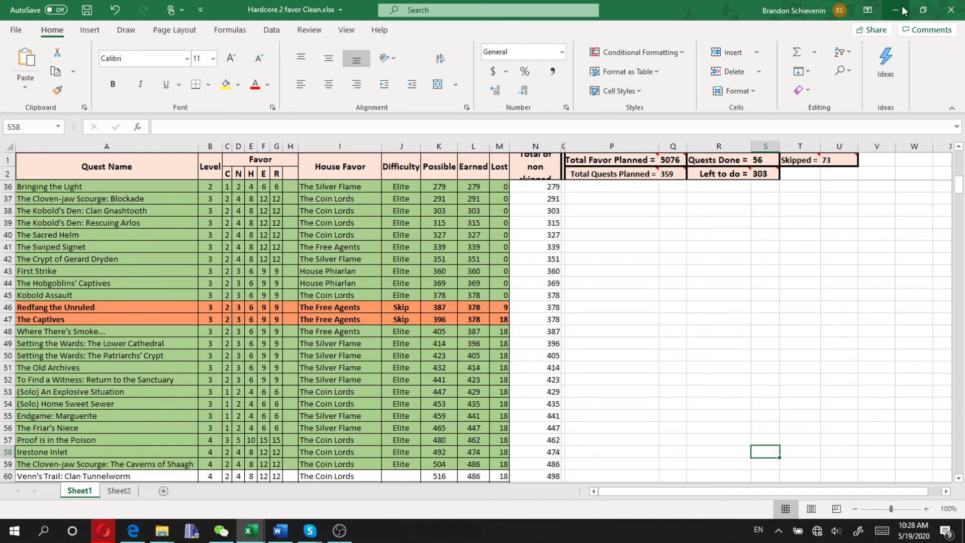
mouse_move(251, 530)
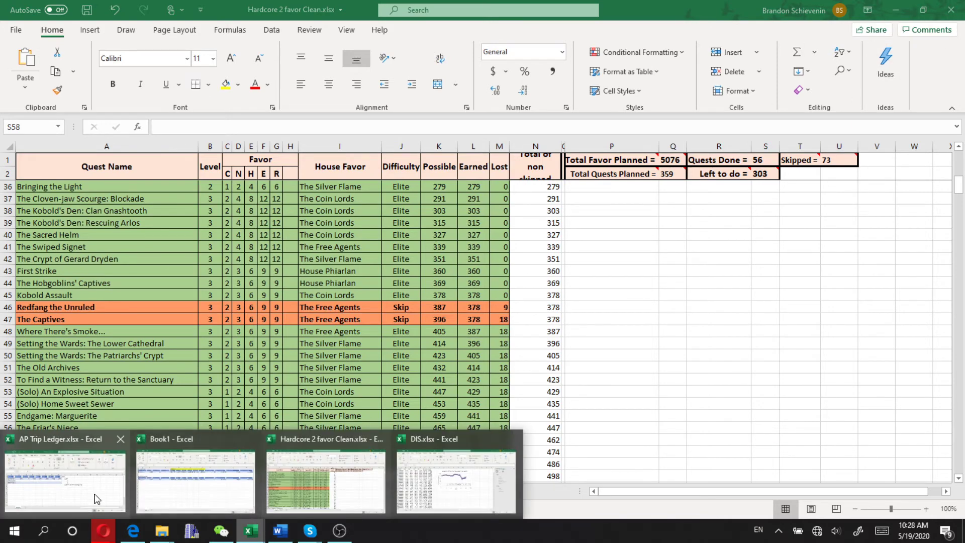
left_click(429, 472)
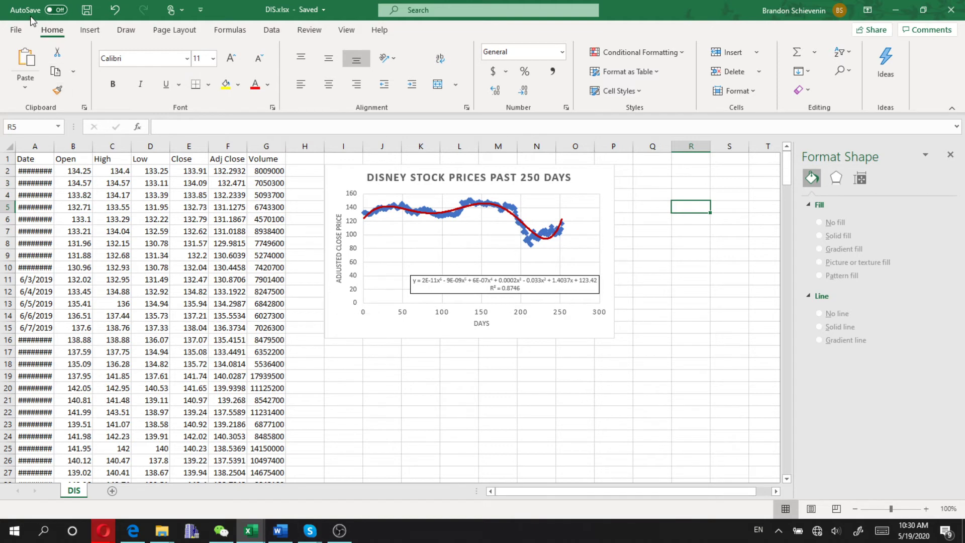
- Browse the File backstage's New workbook page, then return to the sheet
left_click(20, 32)
left_click(55, 84)
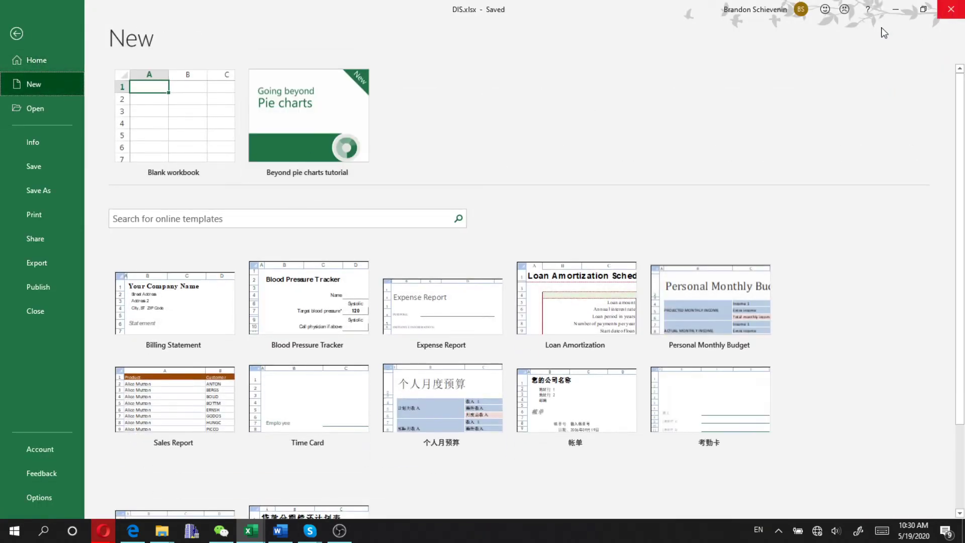
key("Escape")
- Close the Hardcore 2 favor Clean, Book1 and AP Trip Ledger workbooks, discarding unsaved changes
left_click(951, 9)
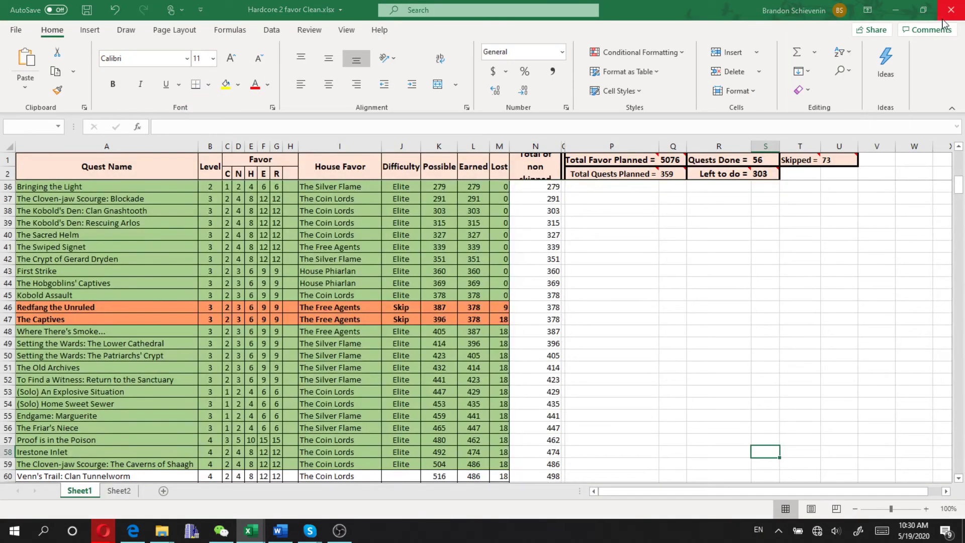
left_click(490, 285)
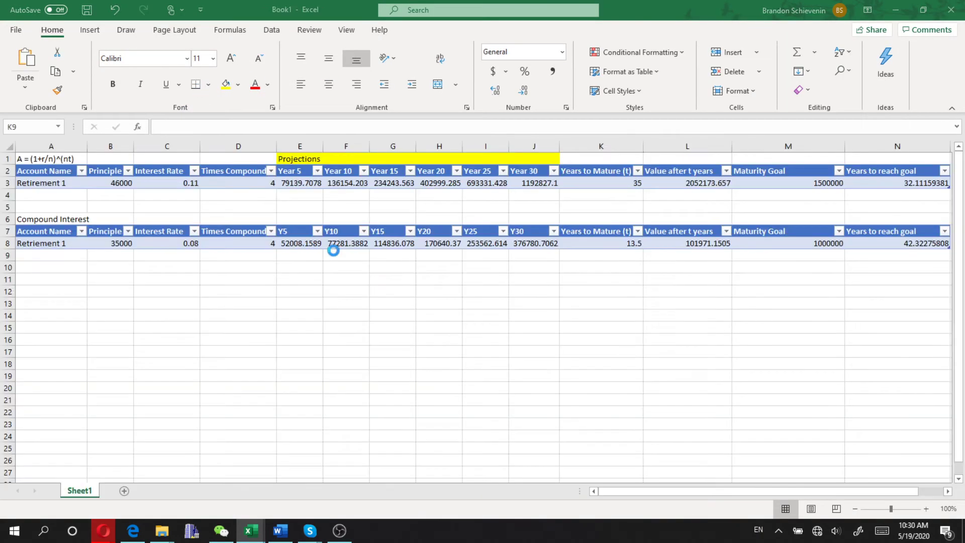
left_click(951, 10)
left_click(531, 337)
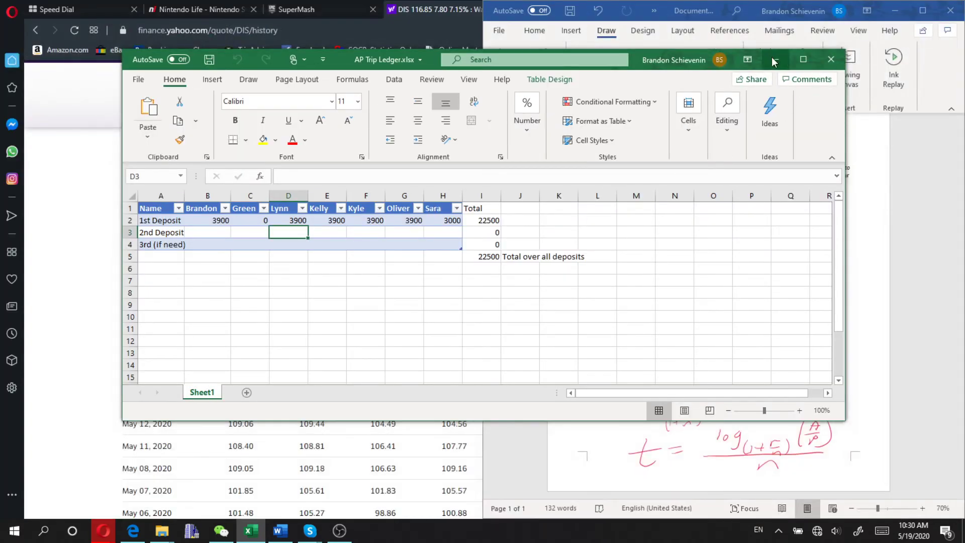
left_click(830, 59)
- Go to finance.yahoo.com in the browser and enter Microsoft in the quote search box
left_click(59, 215)
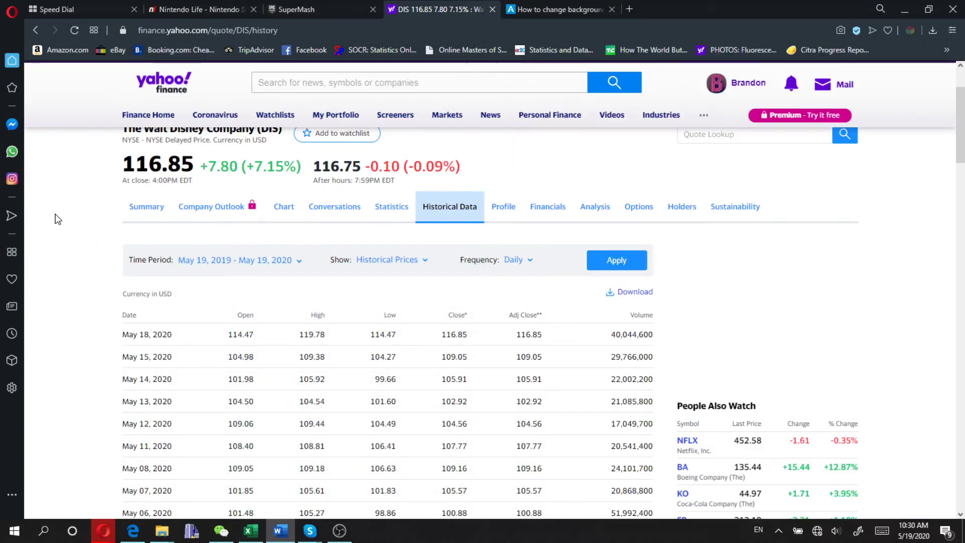
left_click(447, 36)
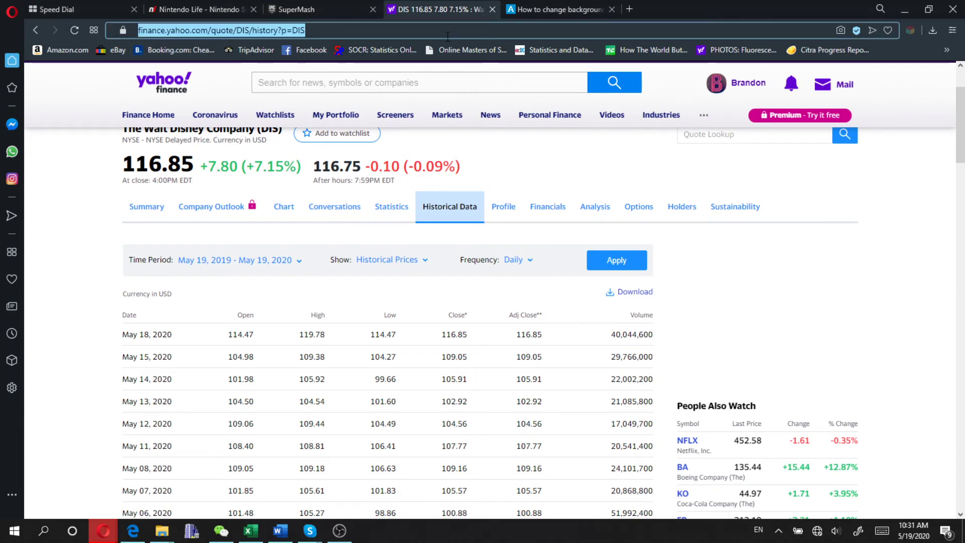
type("finance.yahoo.")
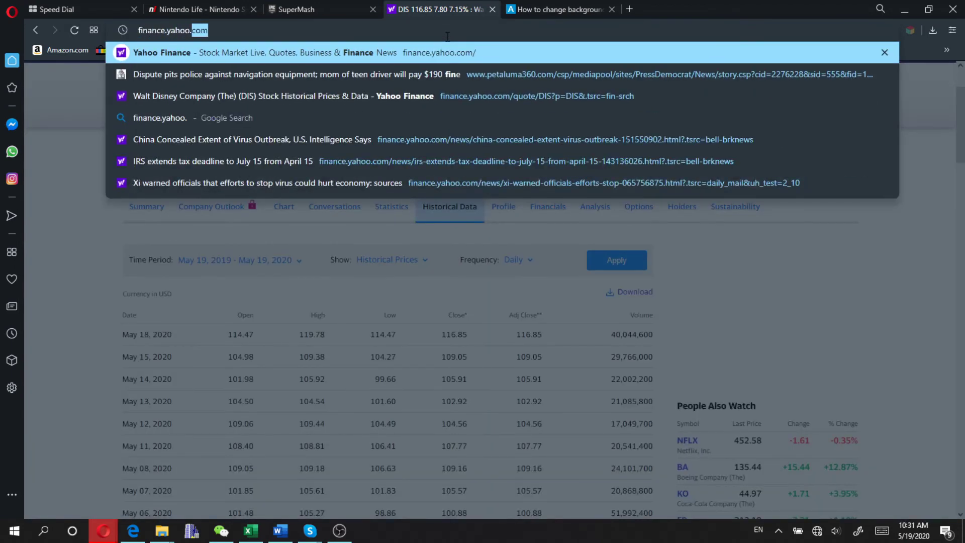
key("Return")
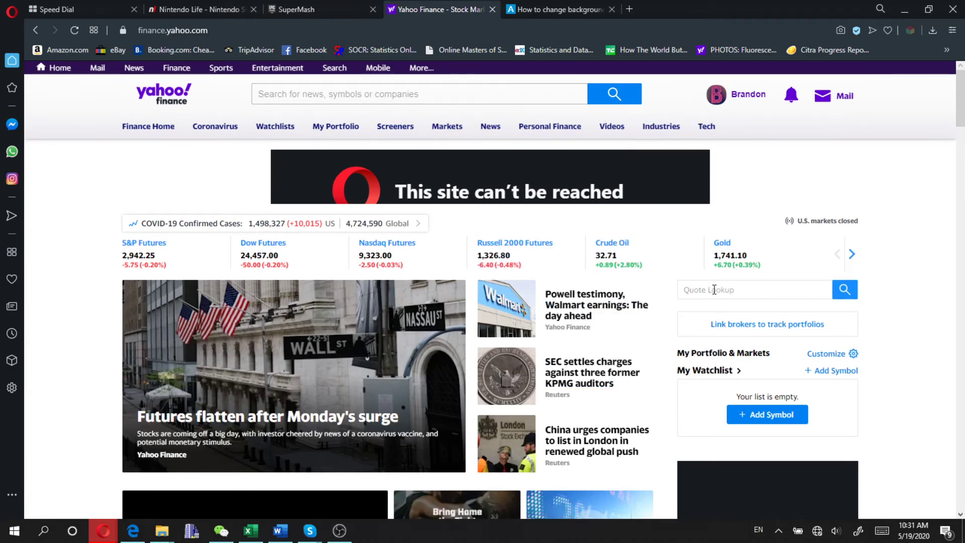
left_click(376, 86)
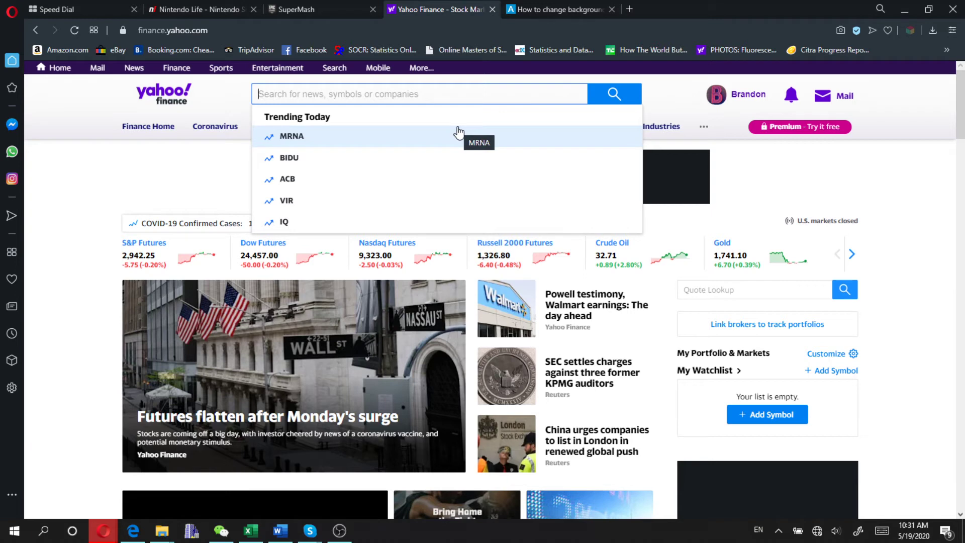
type("MST")
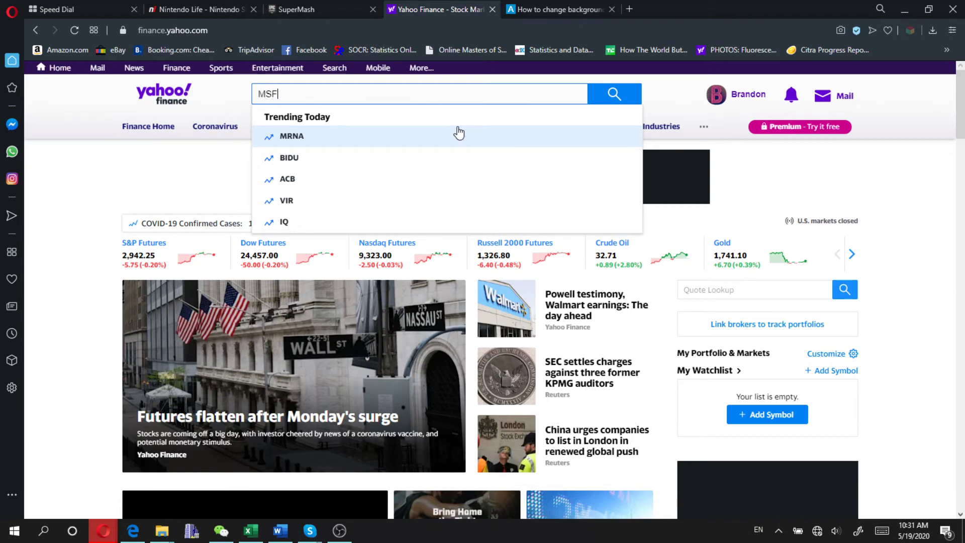
type("icrosoft")
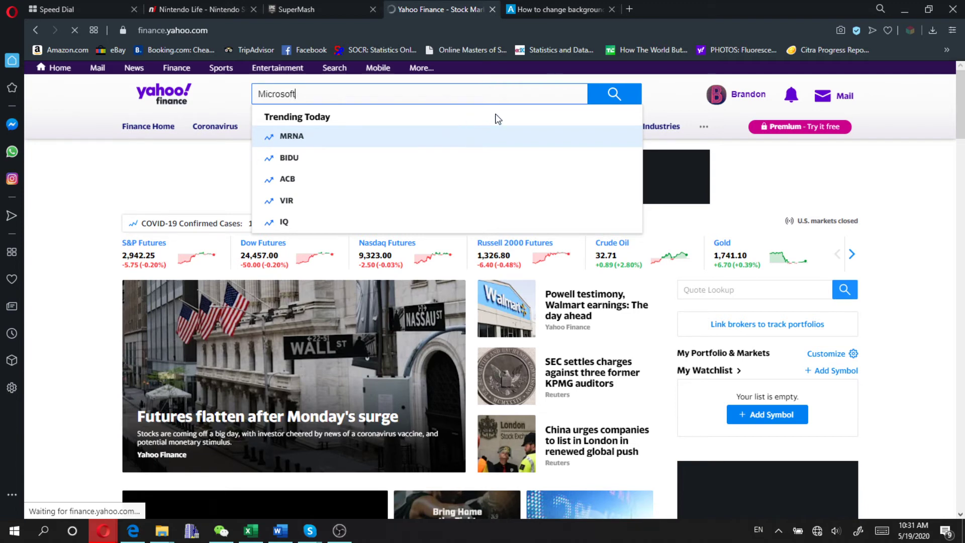
- Submit the Microsoft search, then search for the ABC ticker
left_click(601, 99)
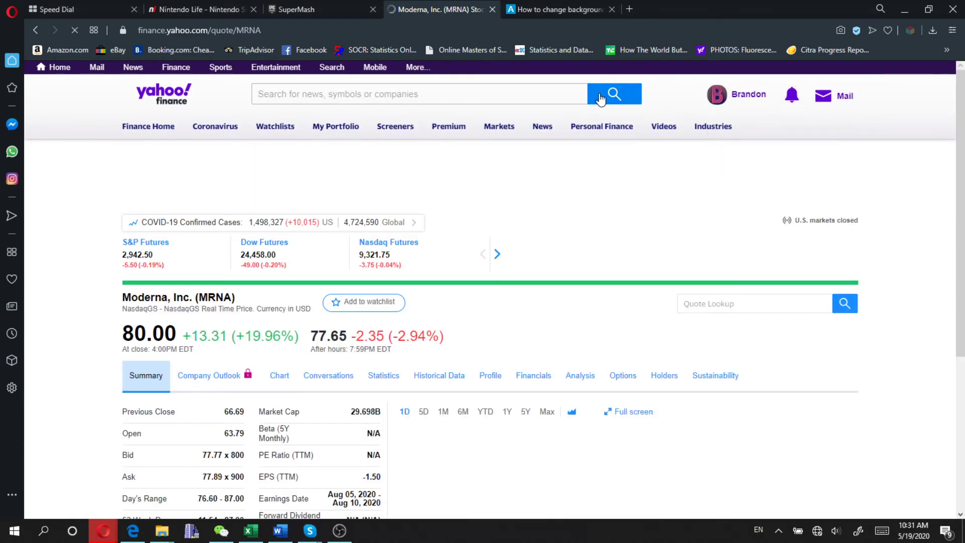
scroll(220, 287, "down", 6)
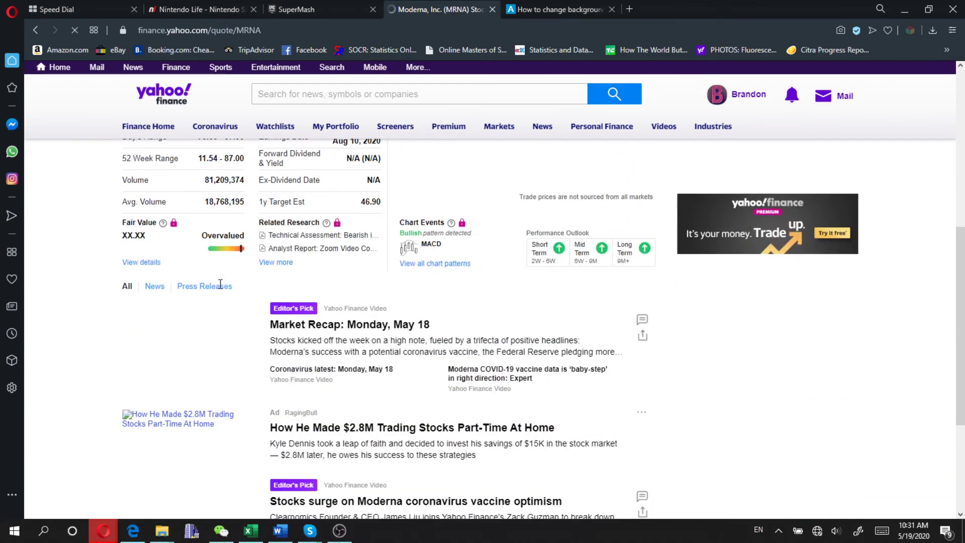
scroll(219, 282, "up", 6)
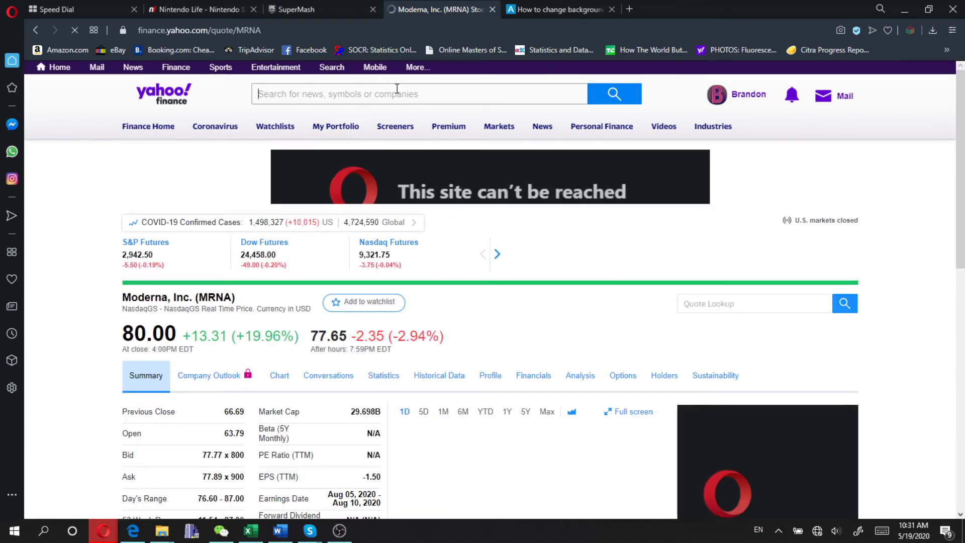
type("ABC")
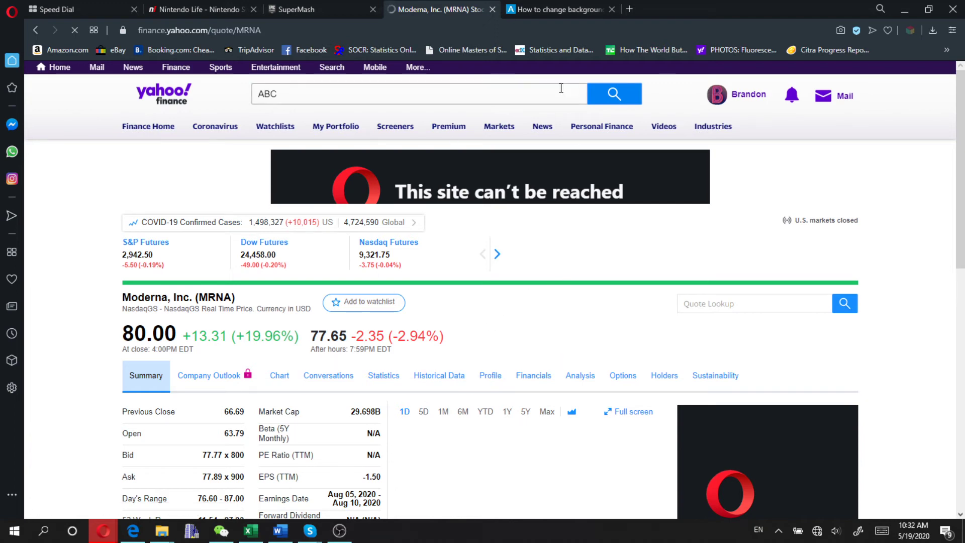
- Close the how-to, SuperMash, Nintendo Life and Speed Dial browser tabs
left_click(610, 9)
left_click(372, 9)
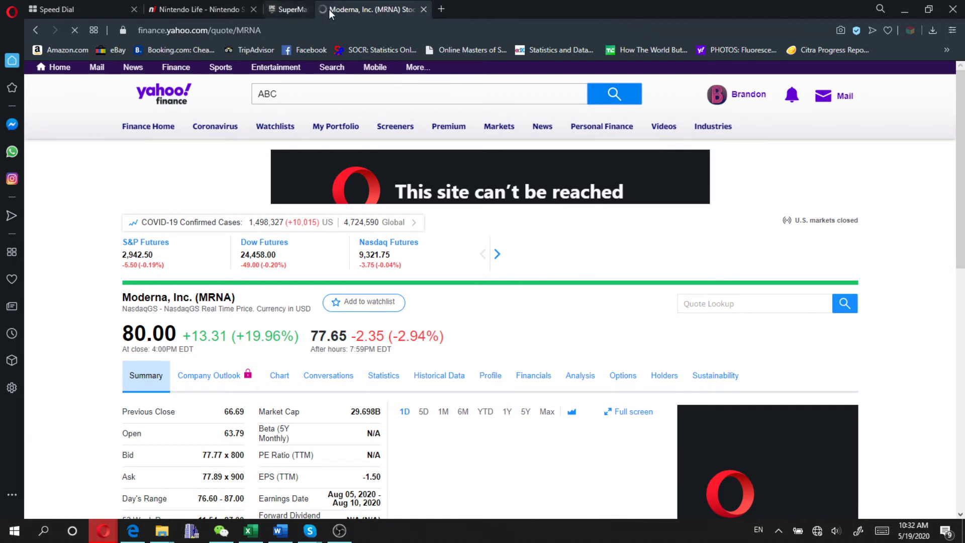
left_click(253, 10)
left_click(134, 14)
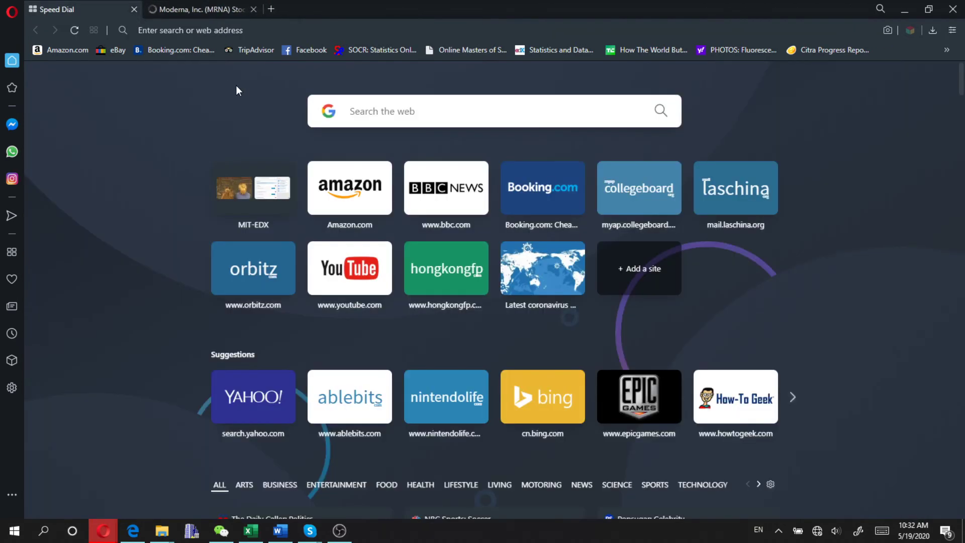
left_click(134, 9)
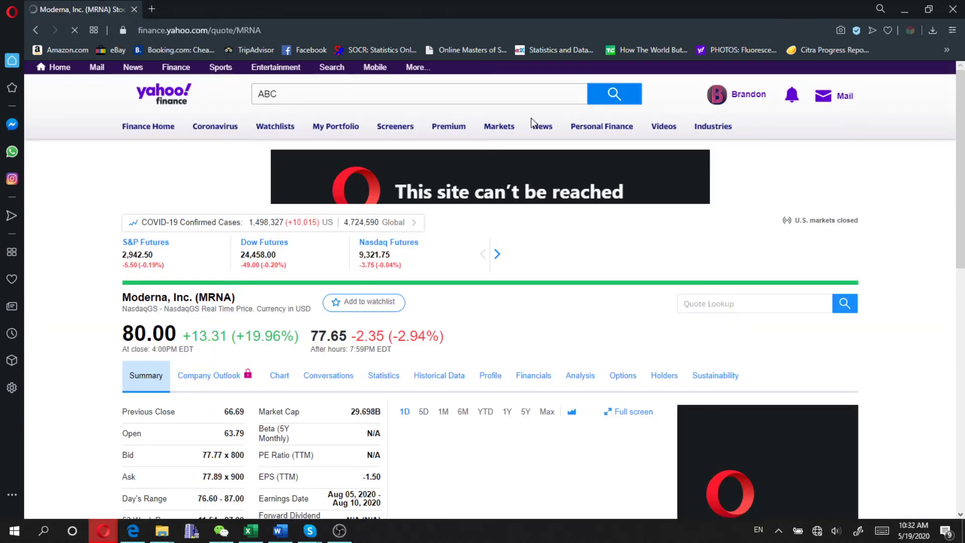
- Look over the ABC quote page, open a new tab, and return to the AmerisourceBergen quote tab
scroll(486, 291, "down", 8)
scroll(484, 297, "up", 8)
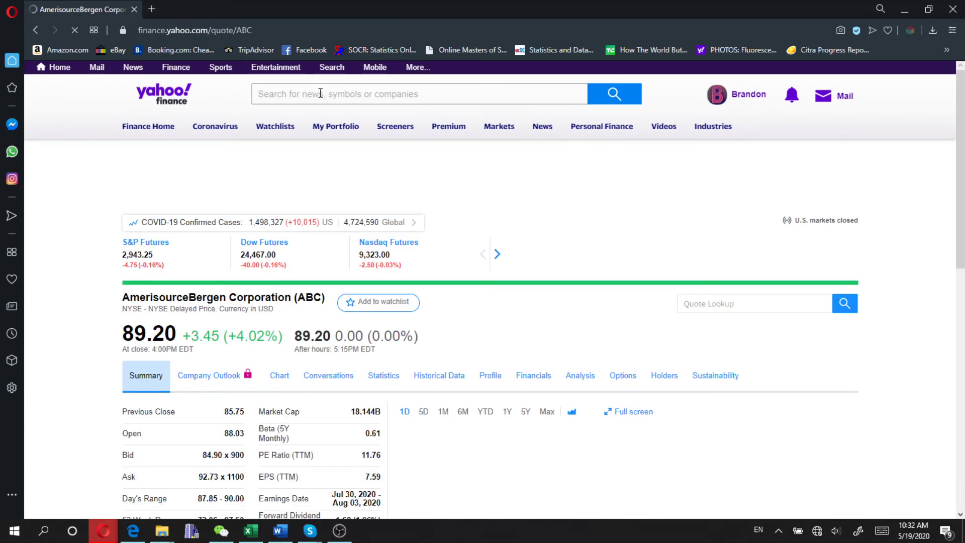
scroll(243, 179, "down", 5)
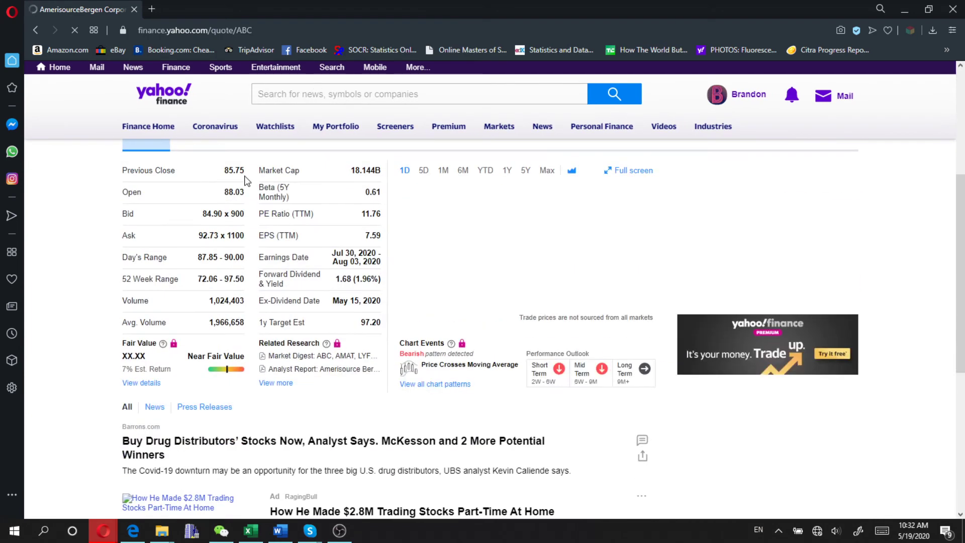
scroll(245, 180, "up", 5)
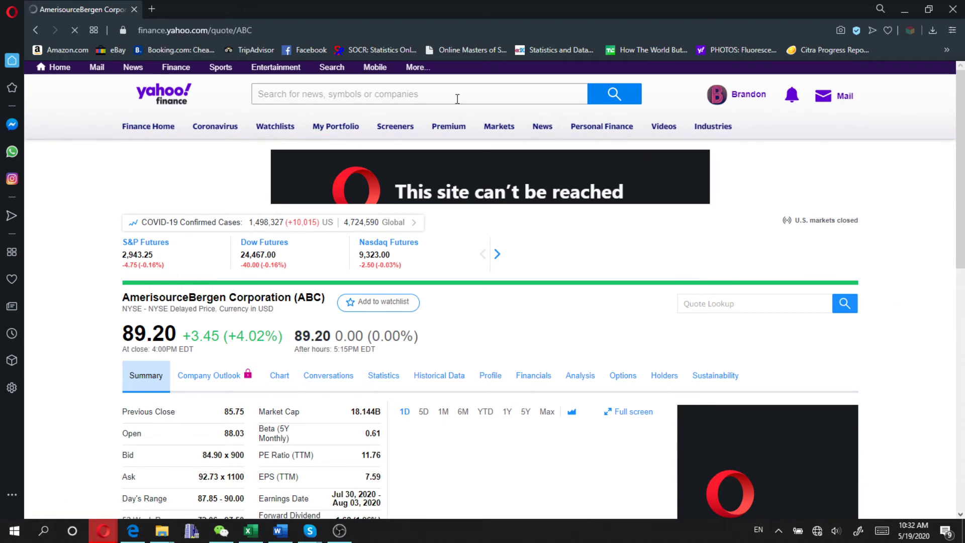
left_click(518, 95)
left_click(153, 10)
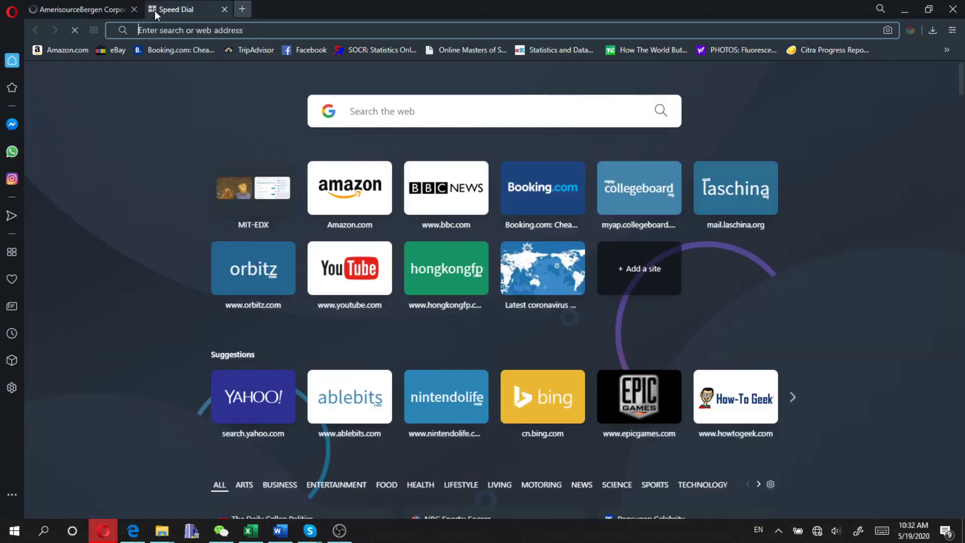
left_click(114, 10)
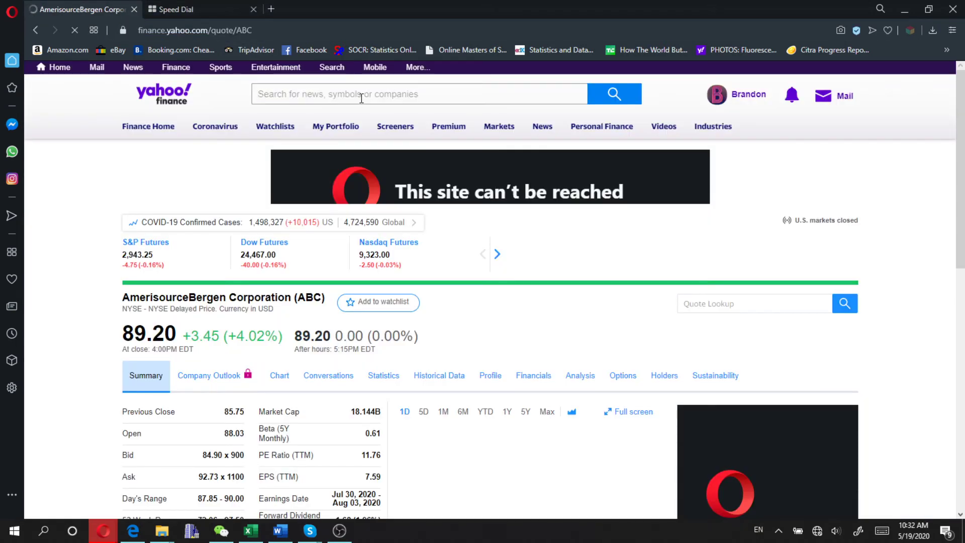
- Find Alphabet (GOOG) and download its May 19, 2019–May 19, 2020 daily prices as GOOG.csv
type("google")
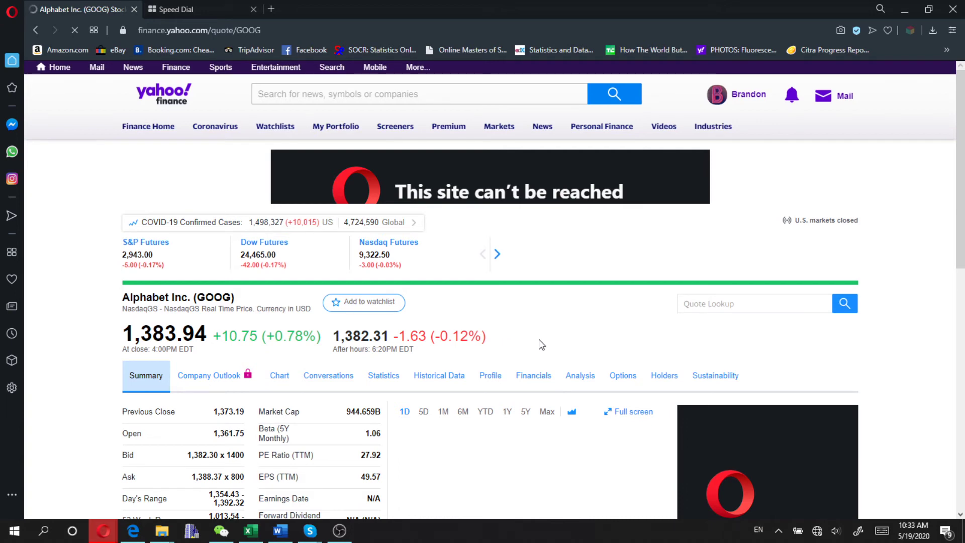
scroll(503, 334, "down", 1)
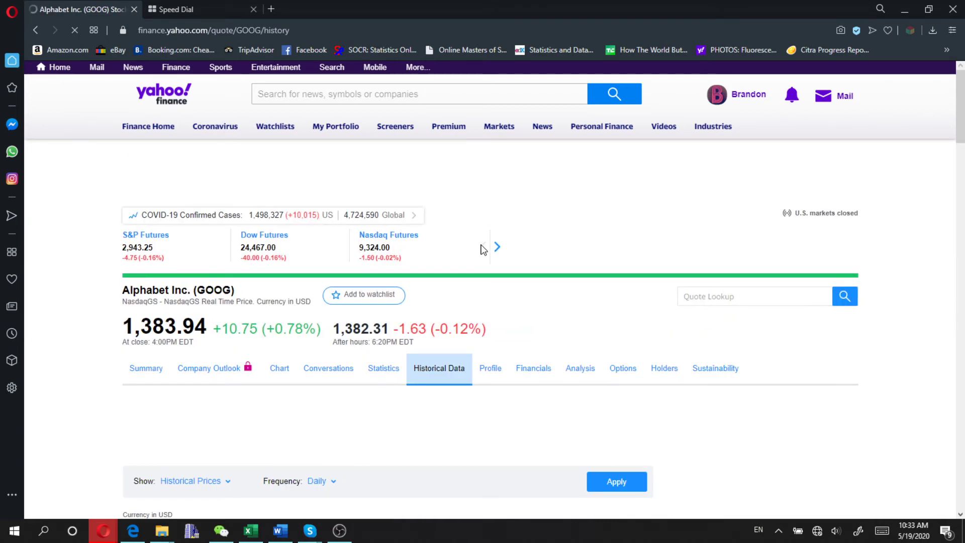
scroll(502, 296, "down", 3)
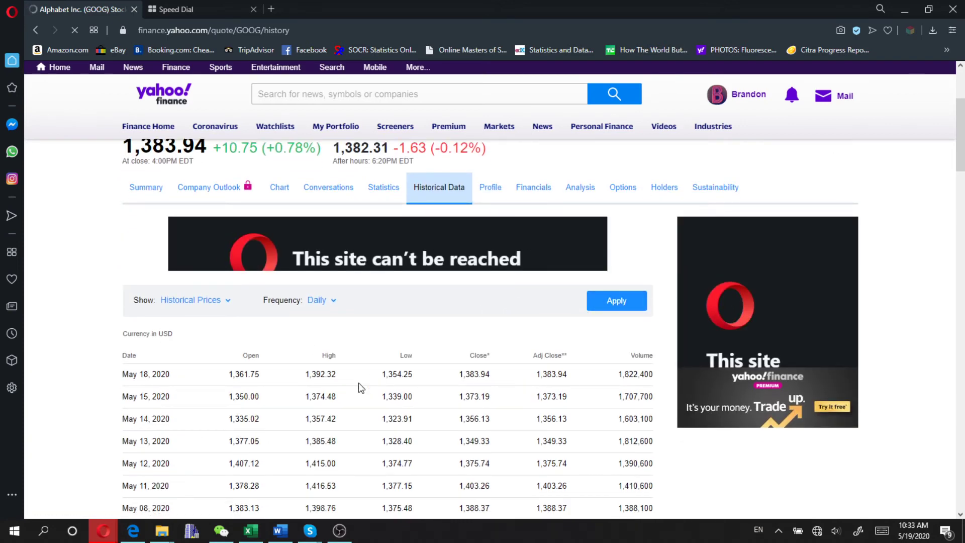
scroll(357, 382, "down", 3)
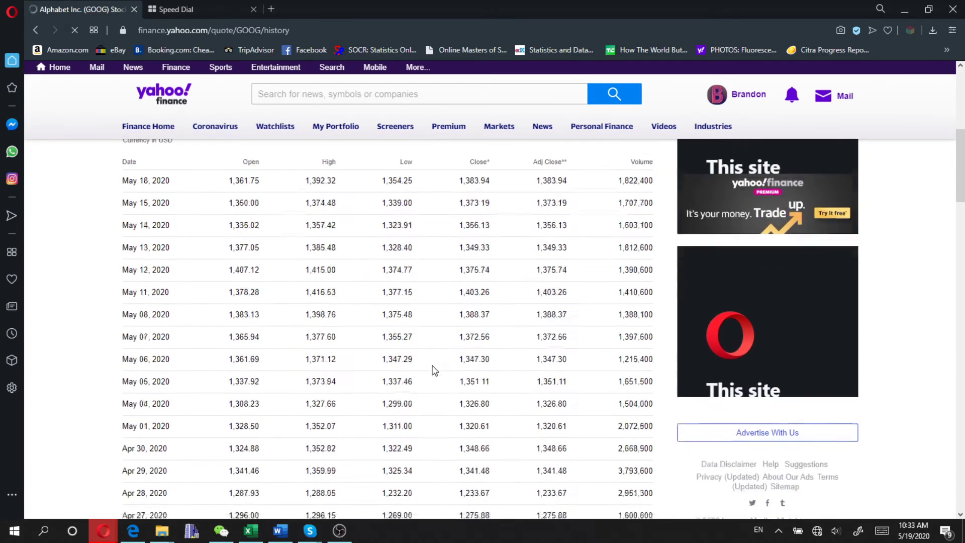
scroll(433, 370, "down", 2)
scroll(436, 370, "up", 8)
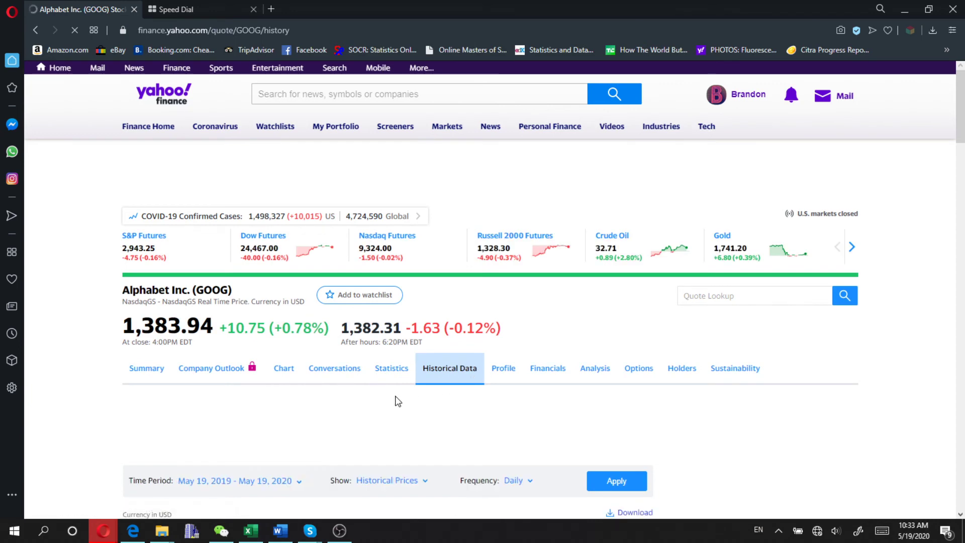
scroll(428, 387, "down", 3)
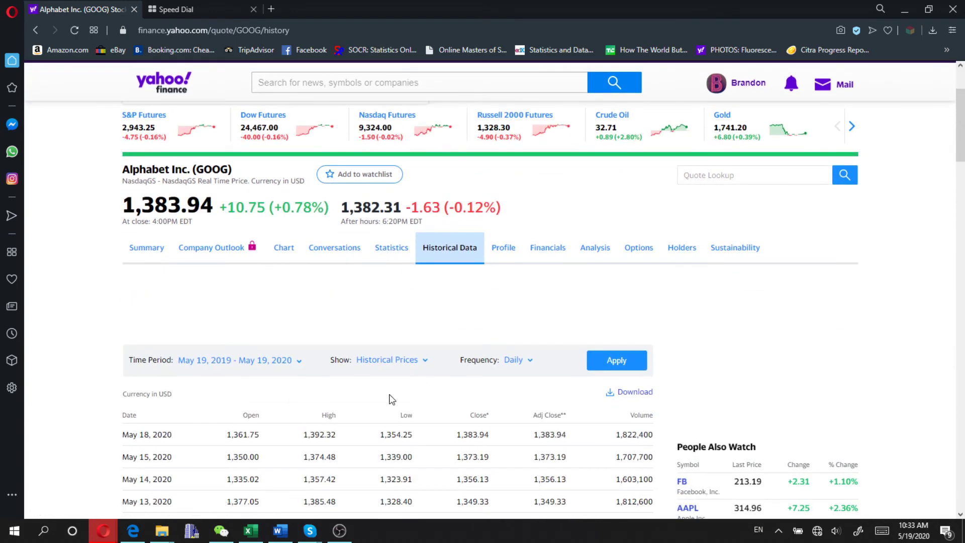
left_click(635, 393)
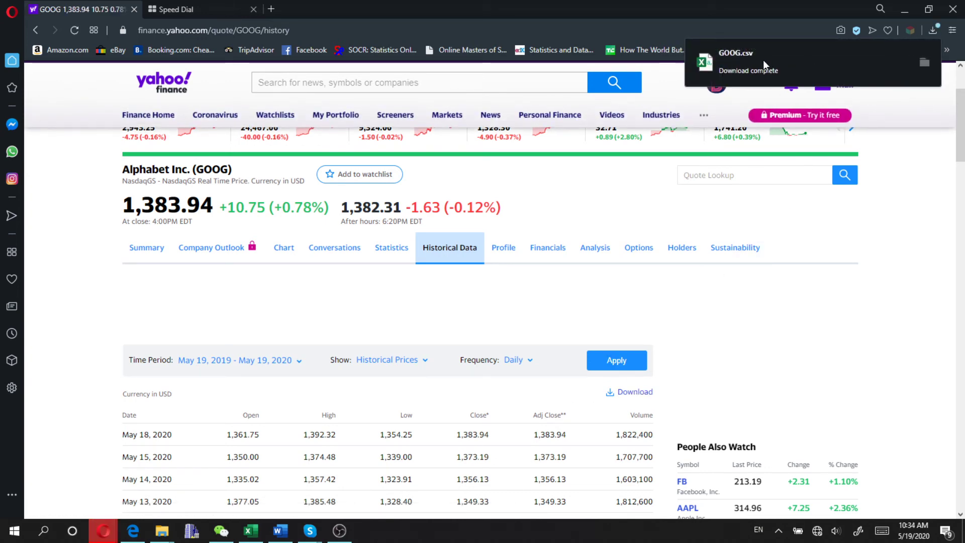
- In the maximized GOOG.csv sheet, select the Adj Close values F2:F253
key("alt+Tab")
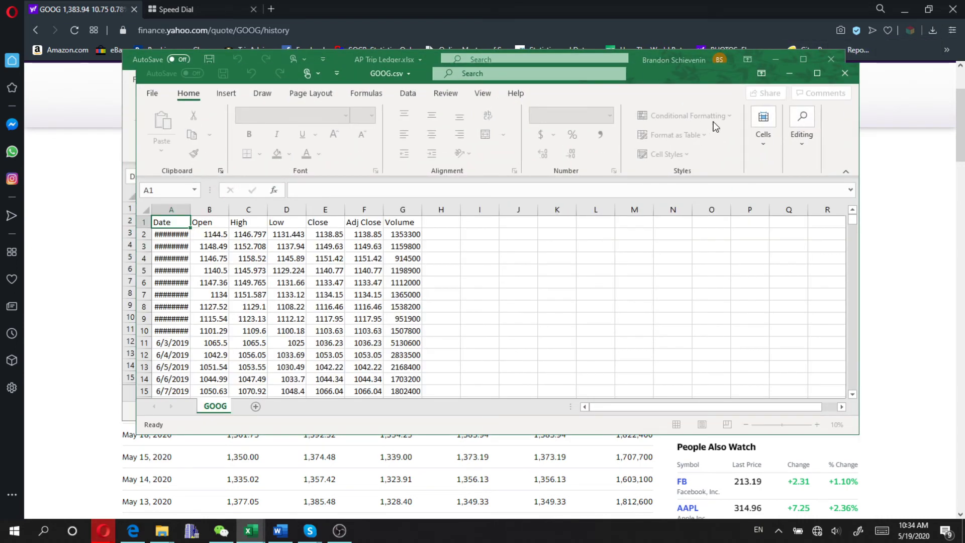
left_click(817, 73)
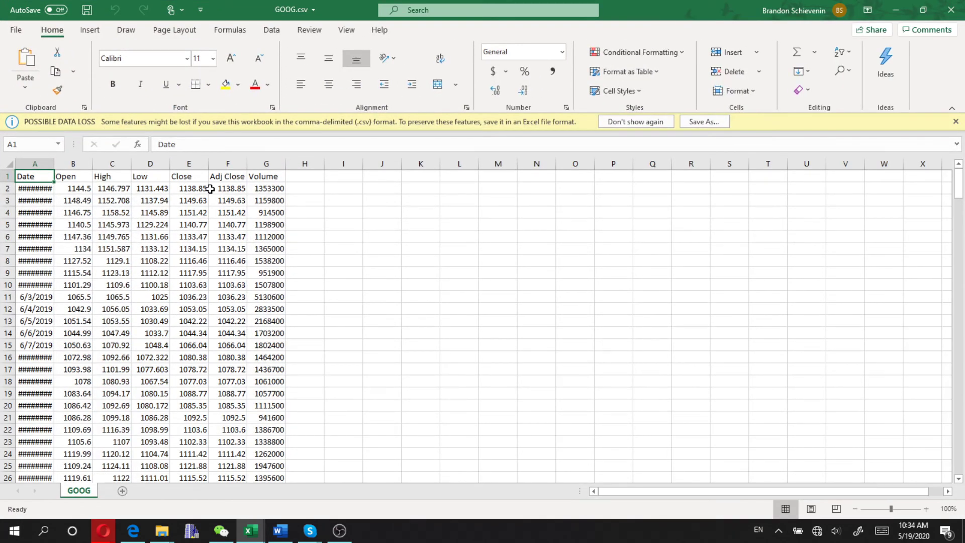
left_click(239, 187)
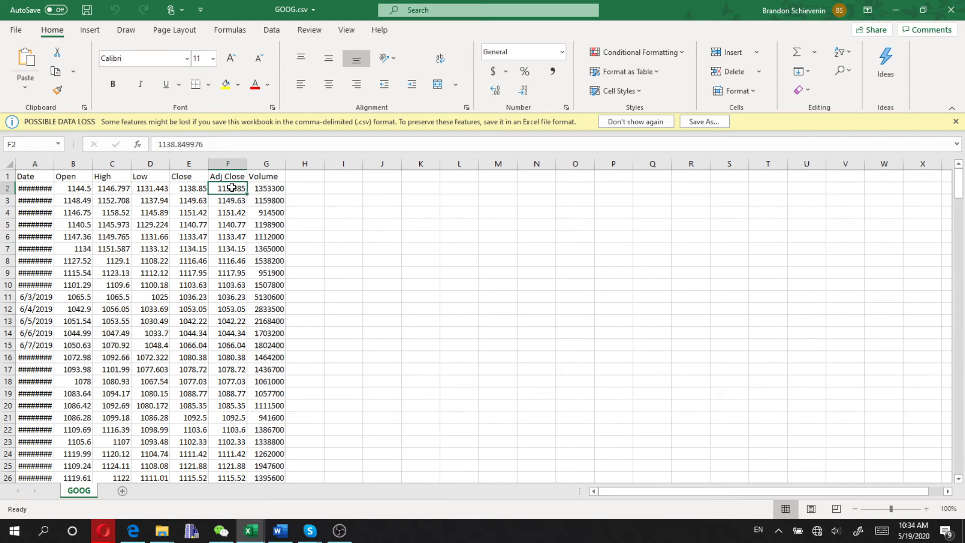
left_click_drag(231, 187, 234, 451)
scroll(225, 333, "up", 20)
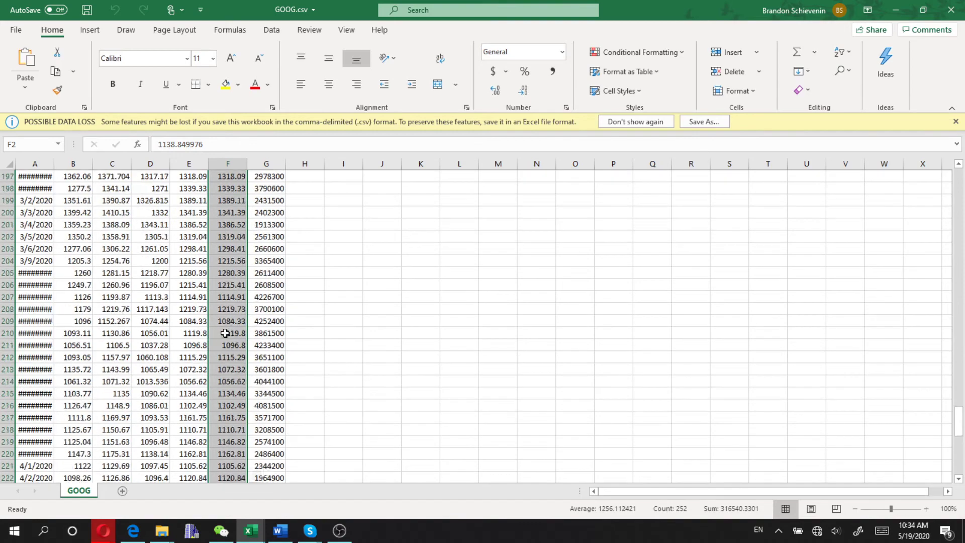
scroll(225, 333, "up", 12)
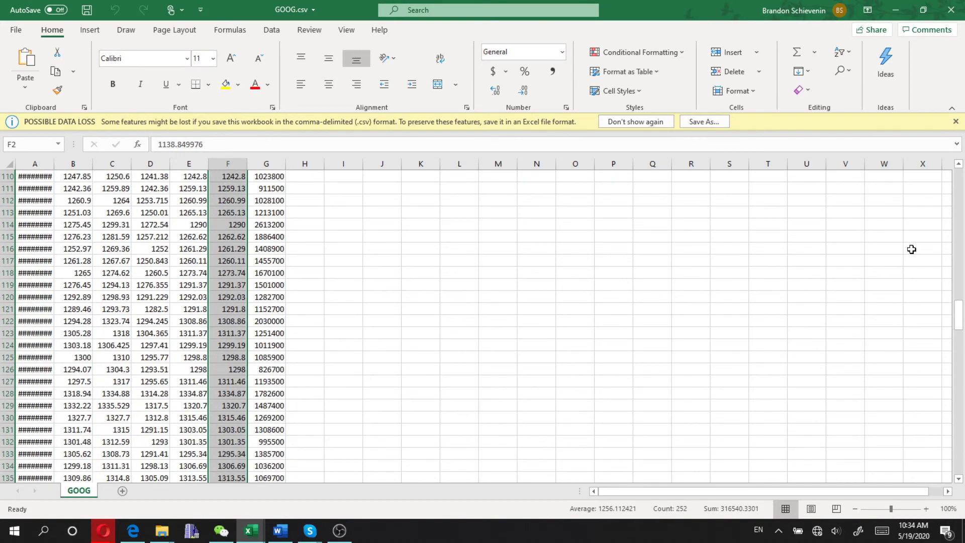
left_click_drag(960, 182, 959, 173)
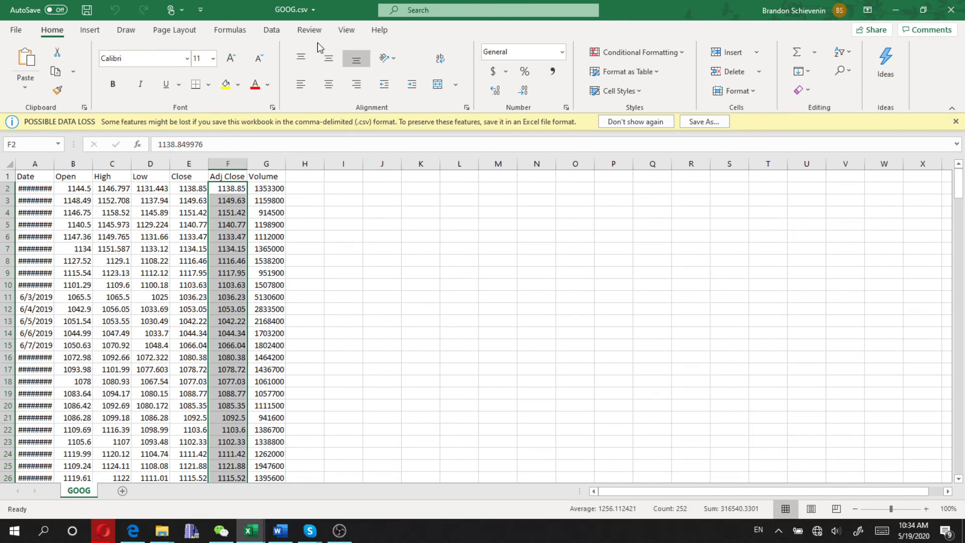
- Insert a plain Scatter chart of the selected Adj Close prices
left_click(101, 29)
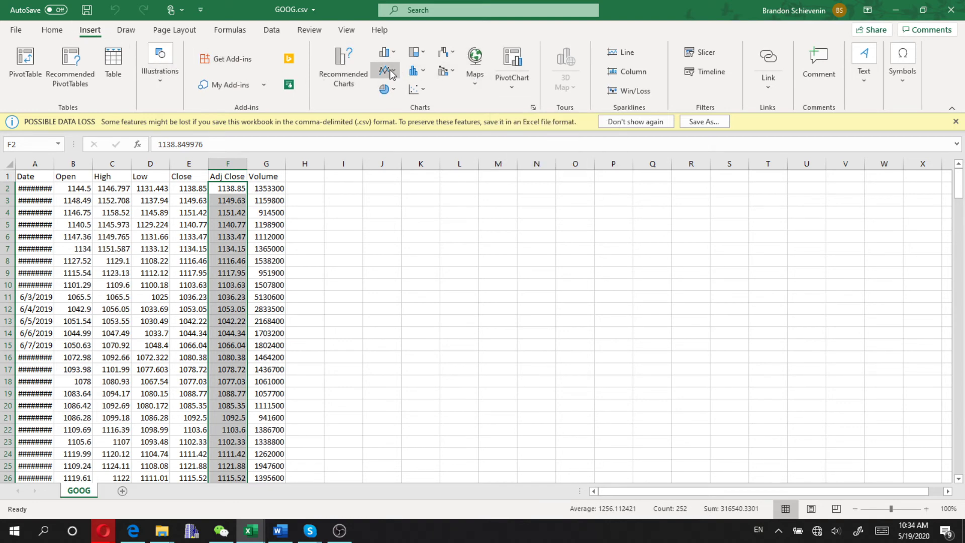
left_click(413, 92)
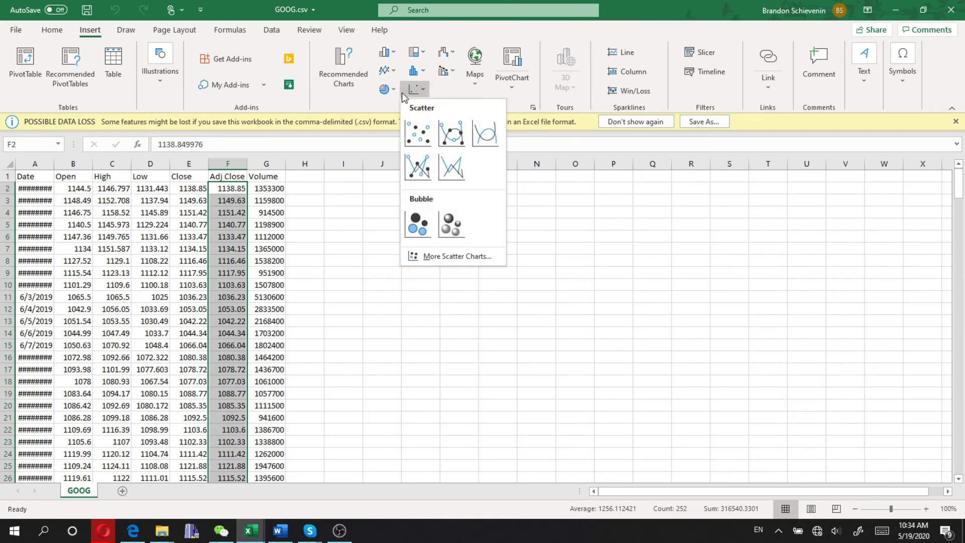
left_click(424, 136)
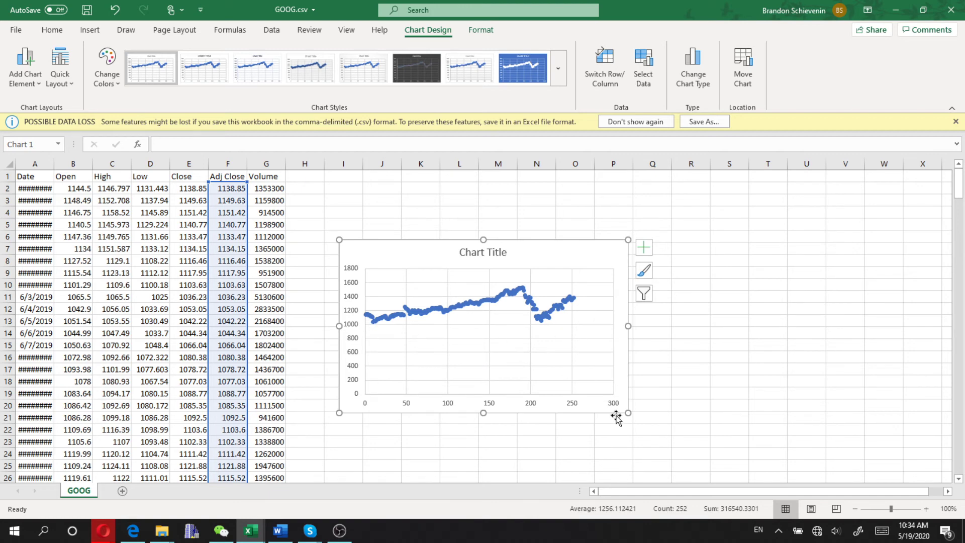
- Move the chart's top-left corner to cell H1 and enlarge it out to about column T
left_click(572, 329)
left_click_drag(593, 250, 545, 186)
left_click_drag(580, 350, 794, 413)
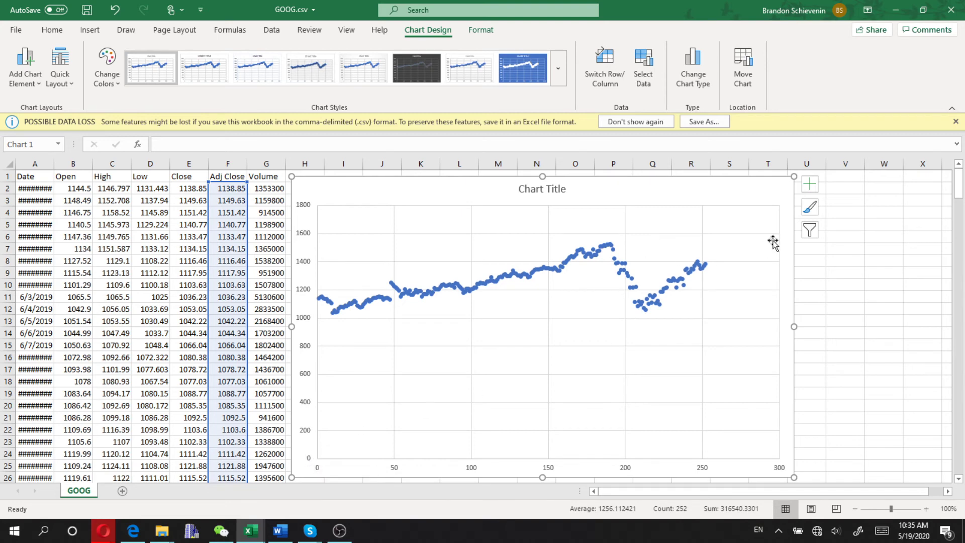
- Add axis titles and name the vertical axis 'Adjusted Closing Price (USD)'
left_click(810, 187)
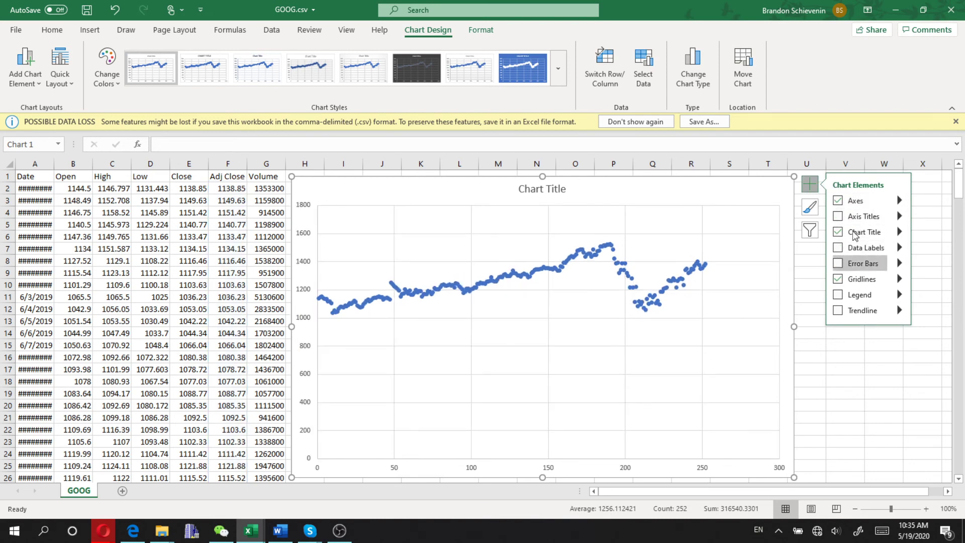
left_click(840, 217)
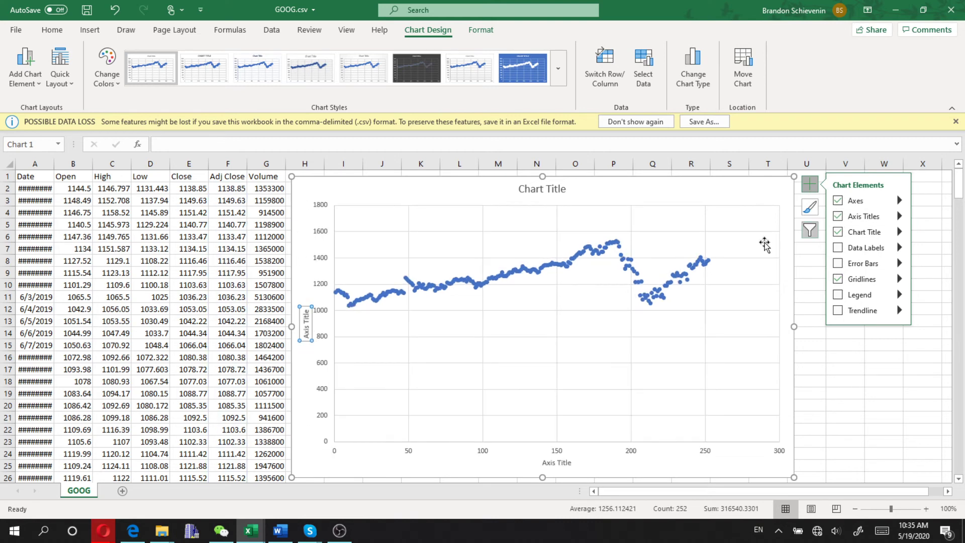
double_click(303, 333)
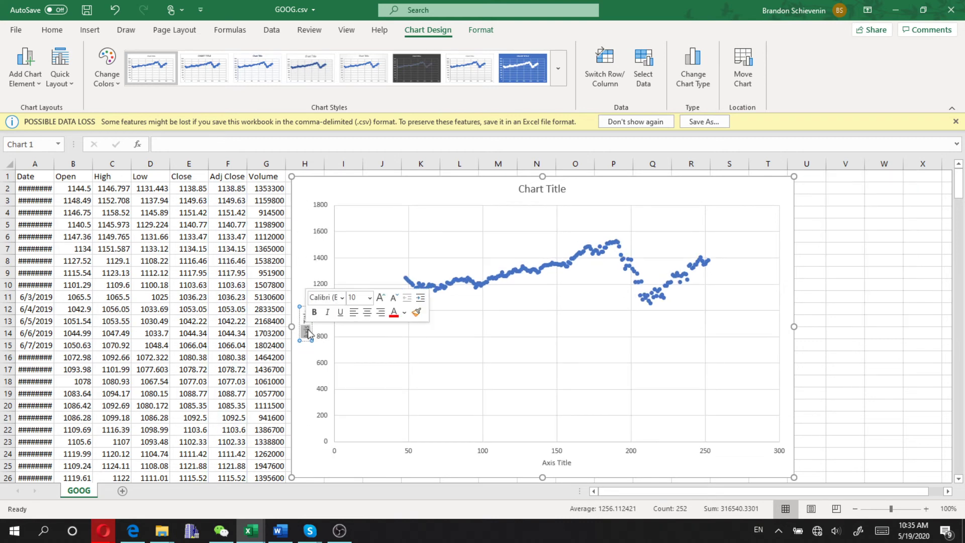
key("ctrl+a")
key("BackSpace")
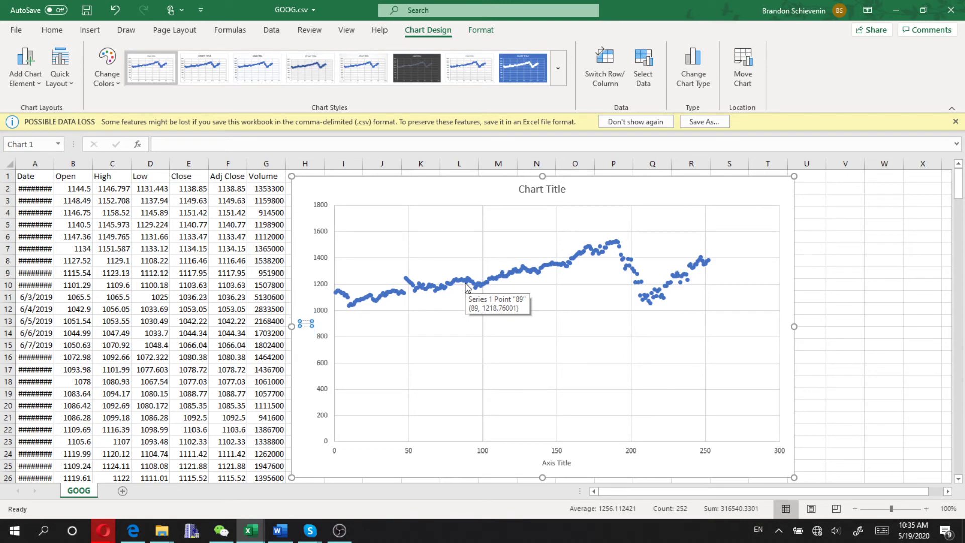
type("Adjusted Clos")
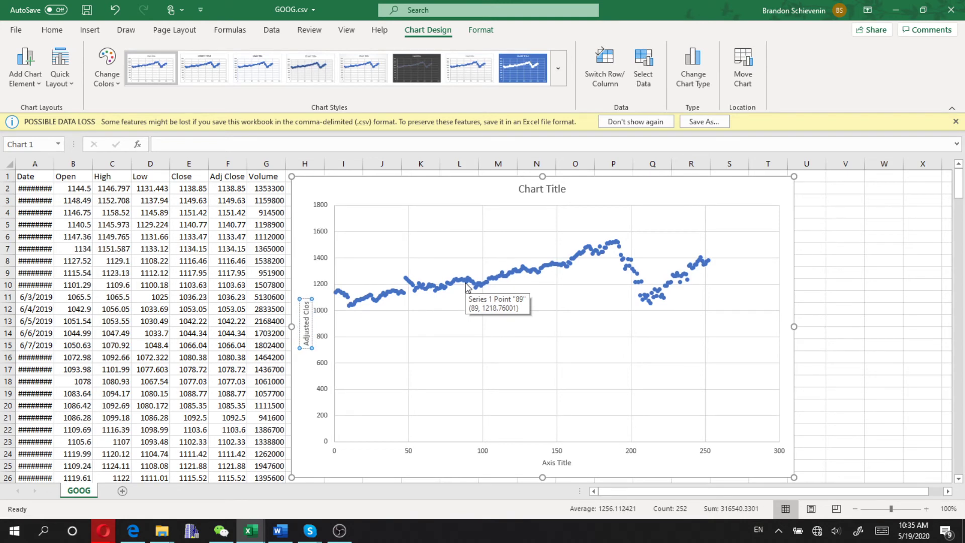
type("ing Pric")
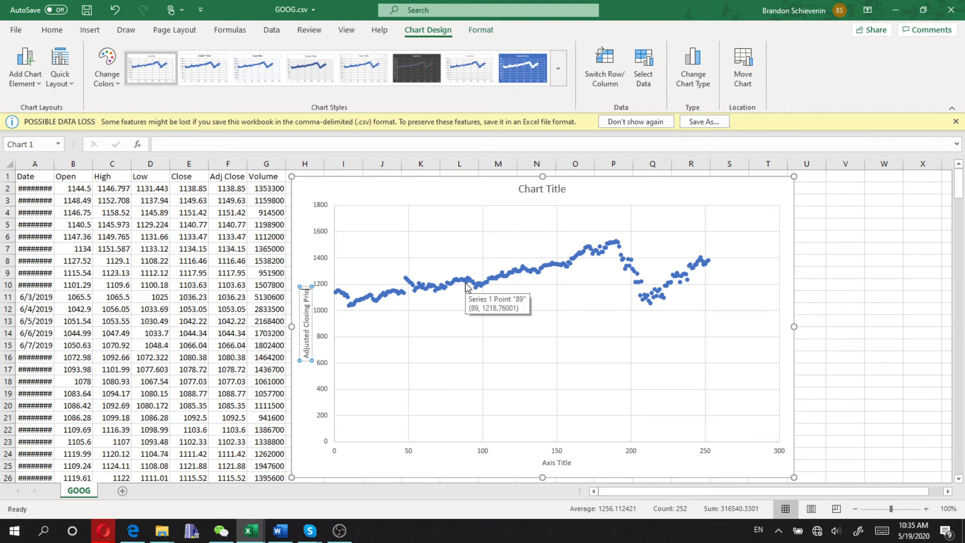
type("e (US")
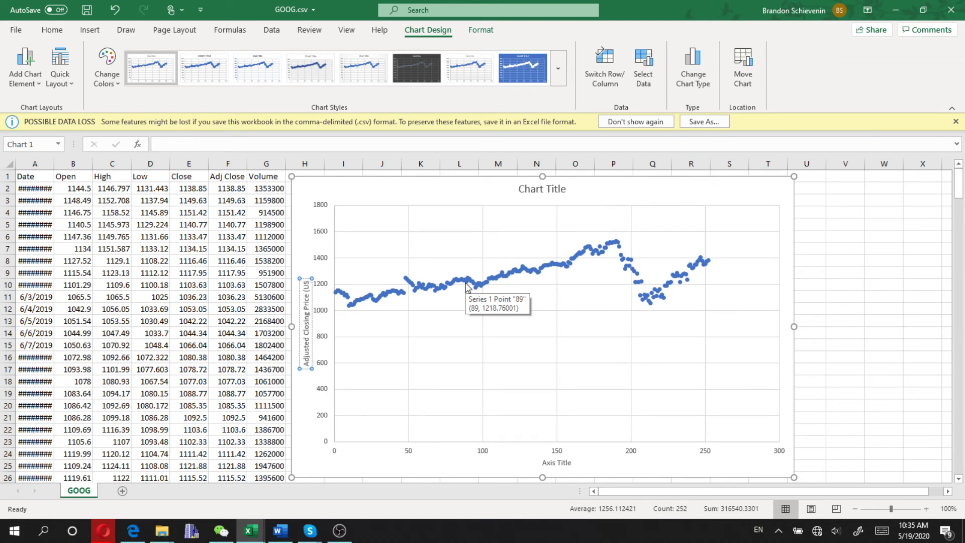
type("D)")
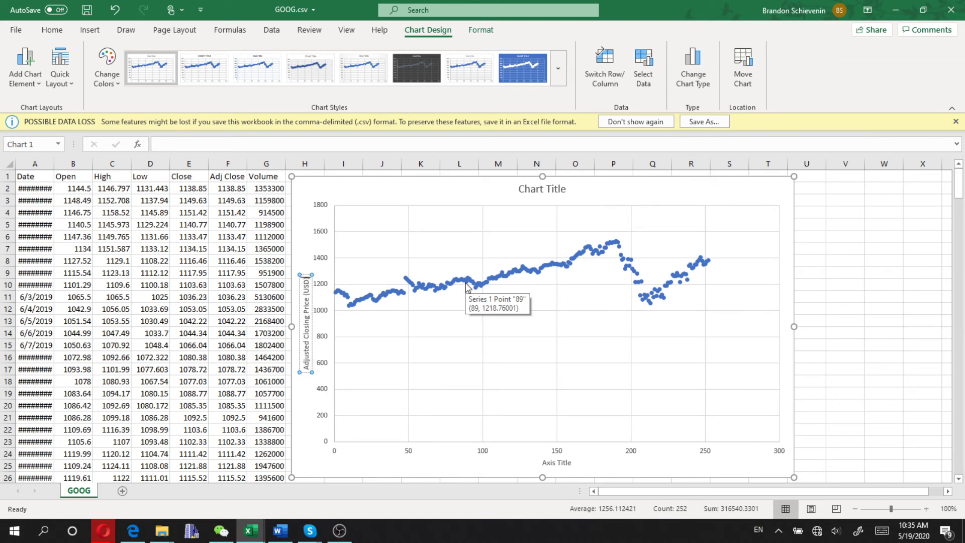
- Title the horizontal axis 'Days before 5/19/2020'
left_click(563, 463)
double_click(563, 462)
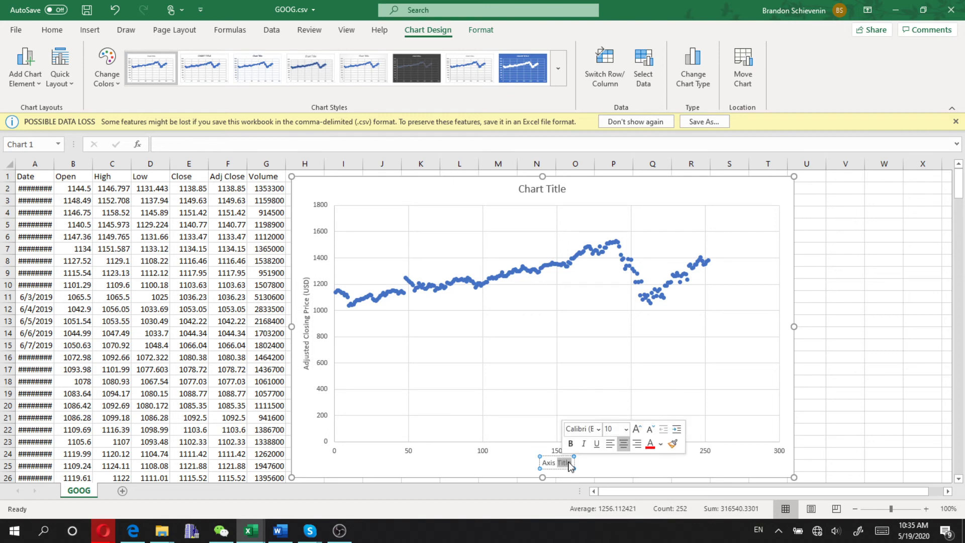
key("ctrl+a")
type("Da")
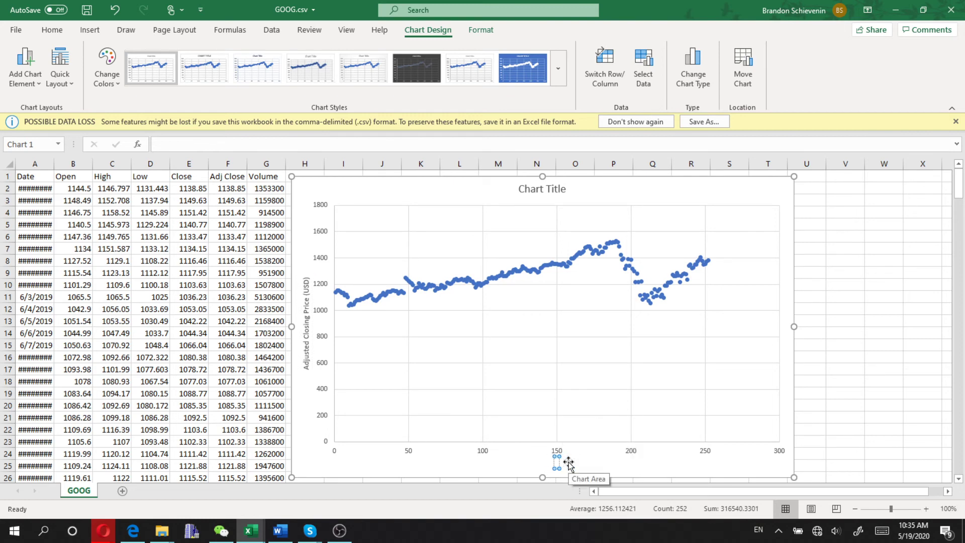
type("ys before")
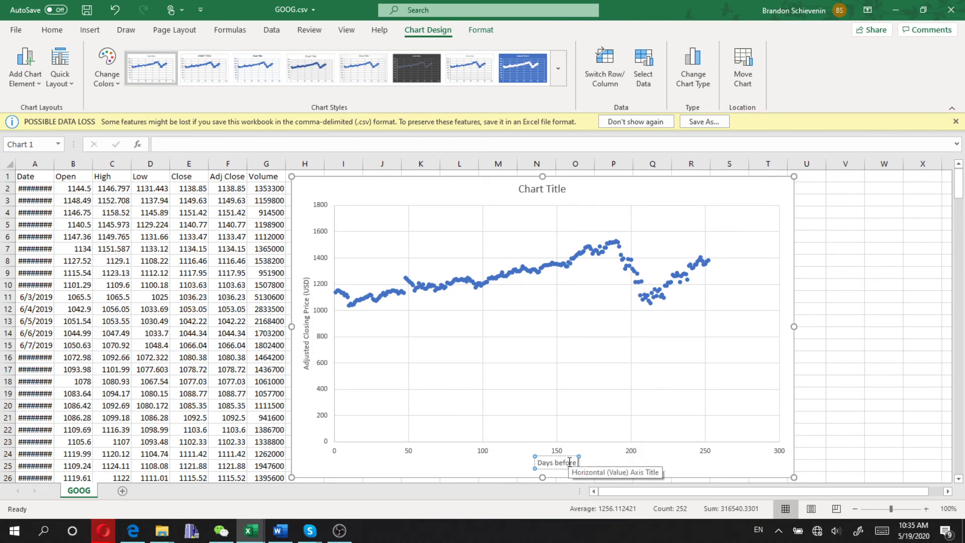
type(" 5/19/2020")
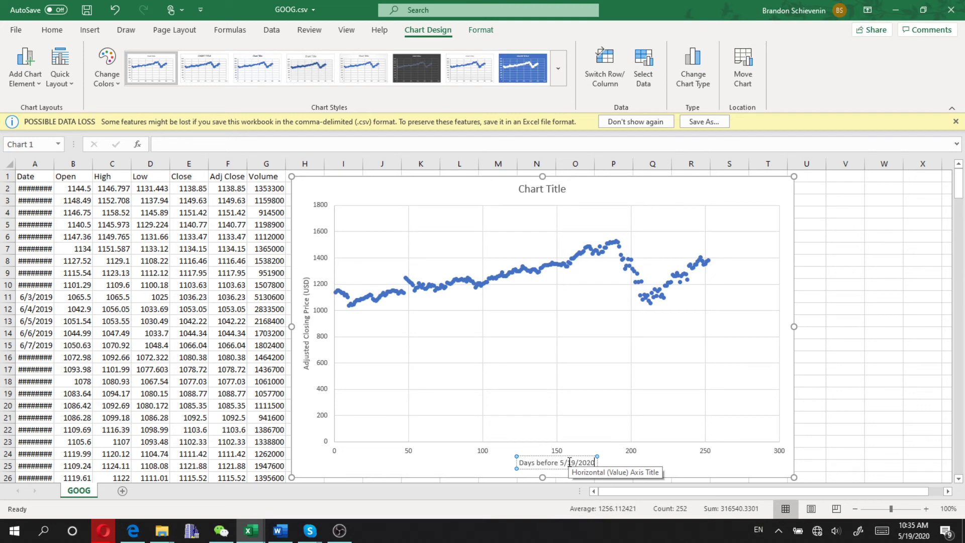
- Add a linear trendline to the scatter chart and open its full Format Trendline options
left_click(696, 465)
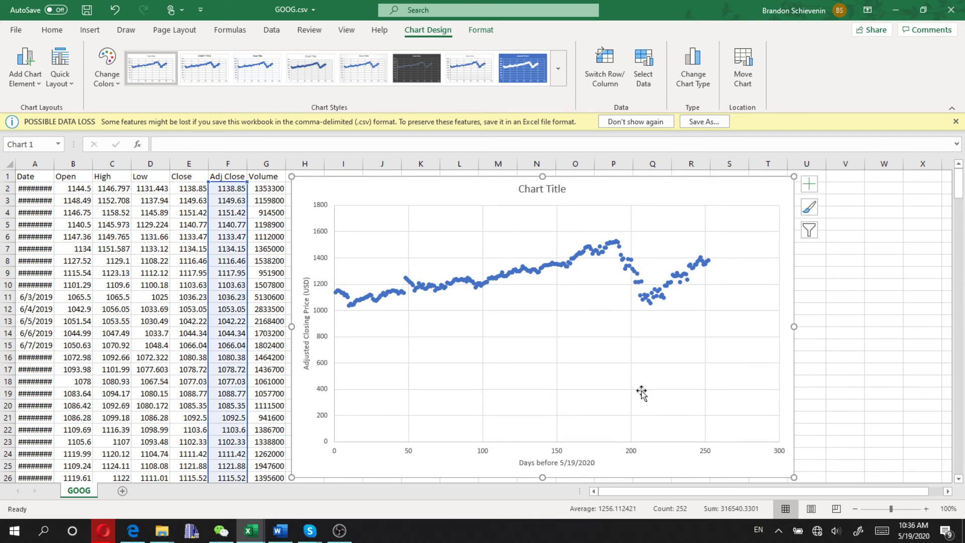
left_click(810, 193)
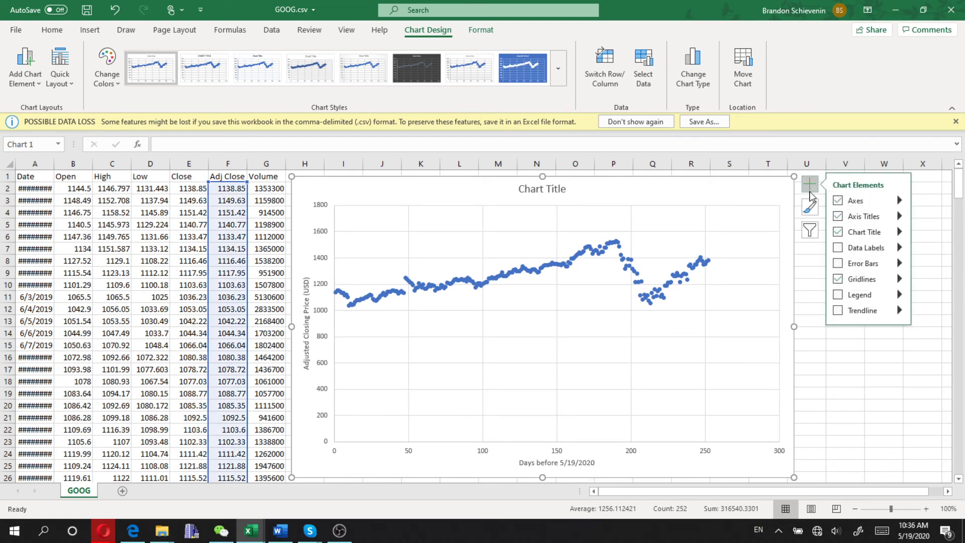
left_click(841, 314)
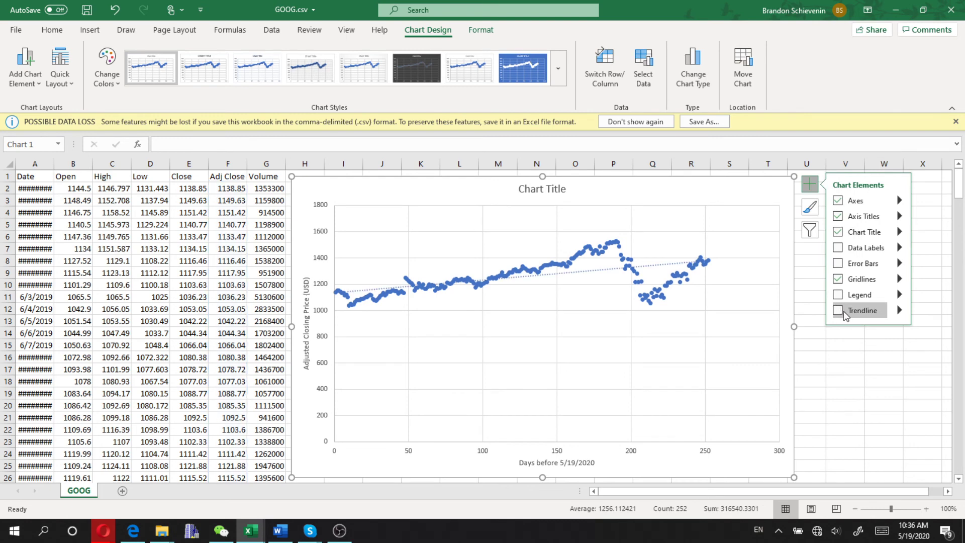
left_click(838, 310)
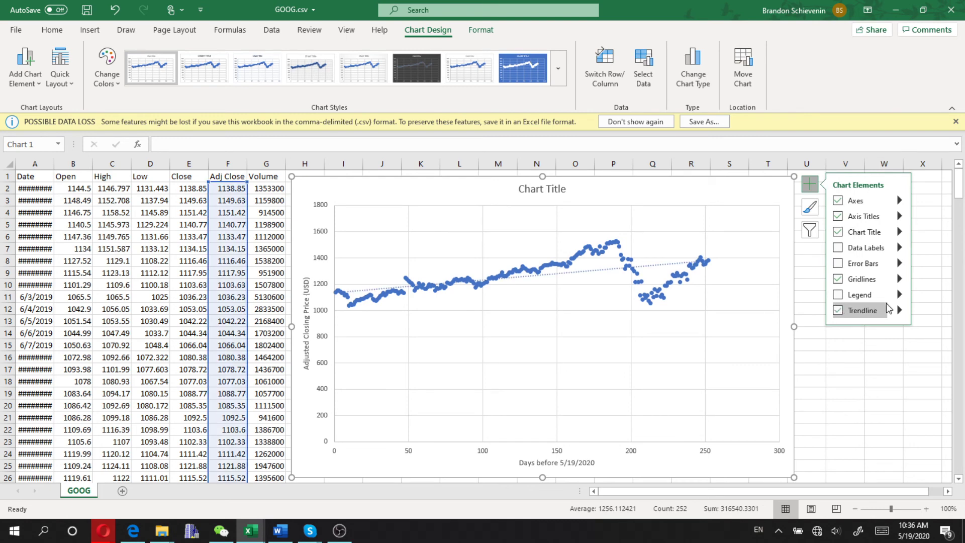
left_click(899, 312)
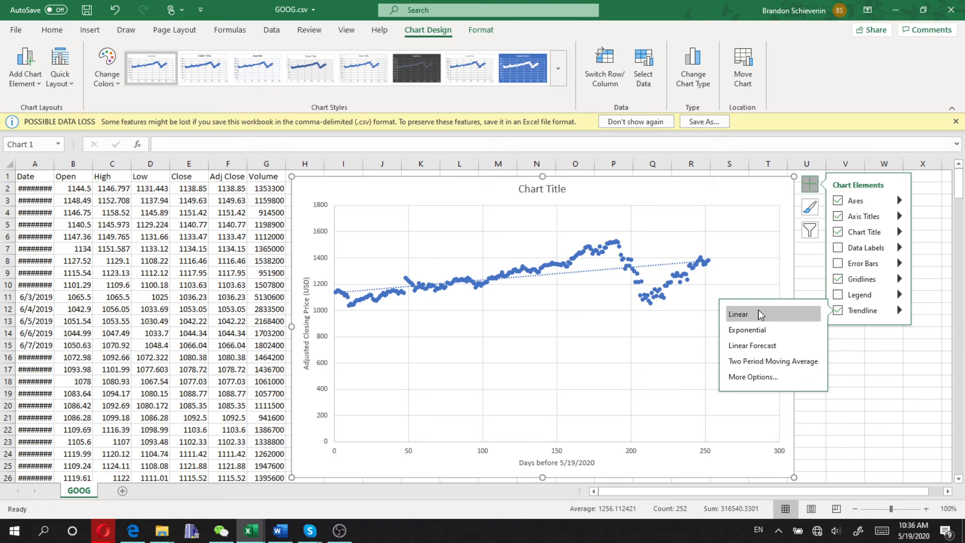
left_click(757, 376)
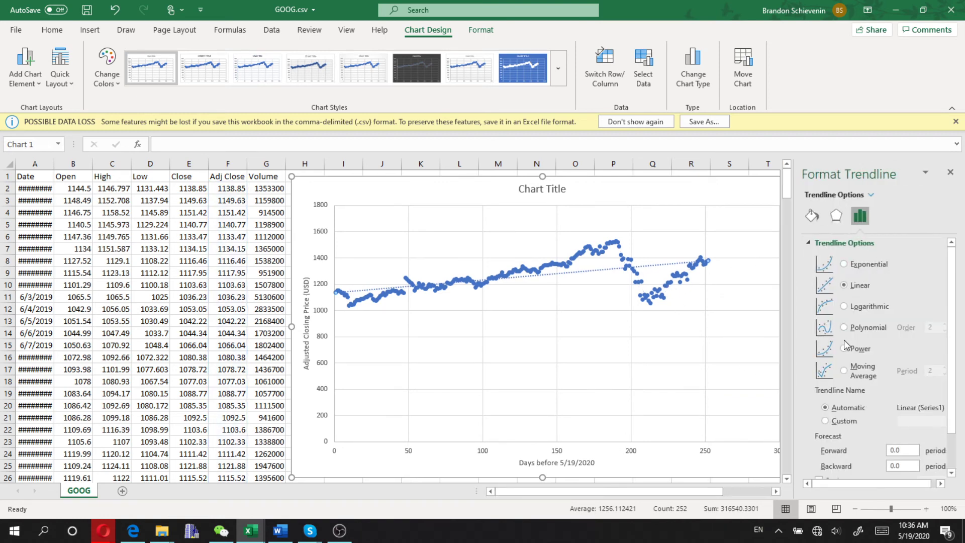
- Make the trendline a 6th-order polynomial, coloured dark red and 3 pt wide
left_click(844, 327)
left_click(942, 324)
left_click(942, 325)
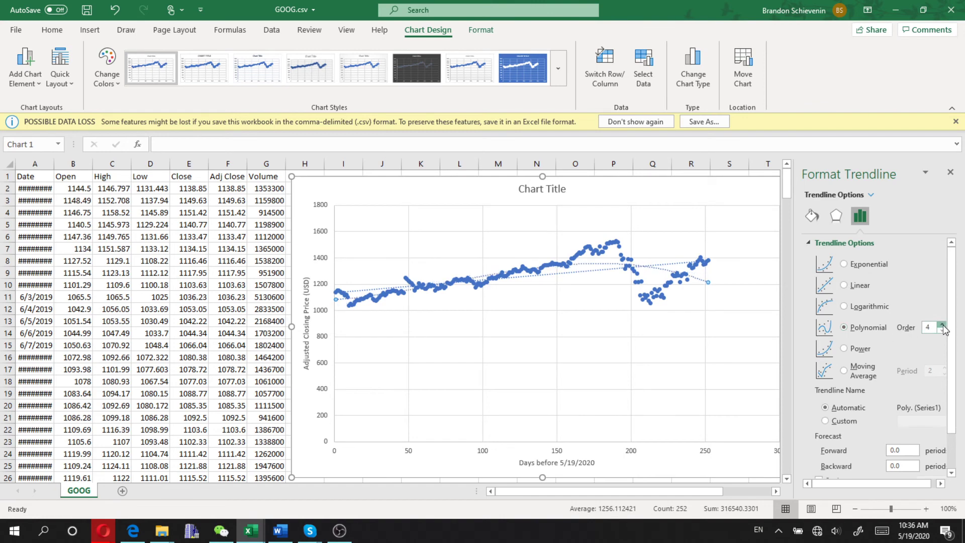
left_click(943, 325)
left_click(942, 325)
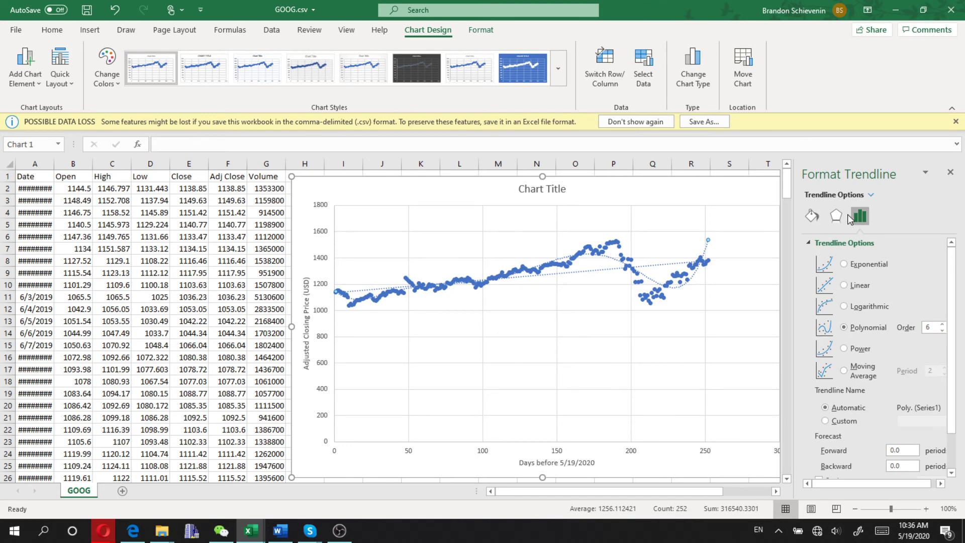
left_click(813, 217)
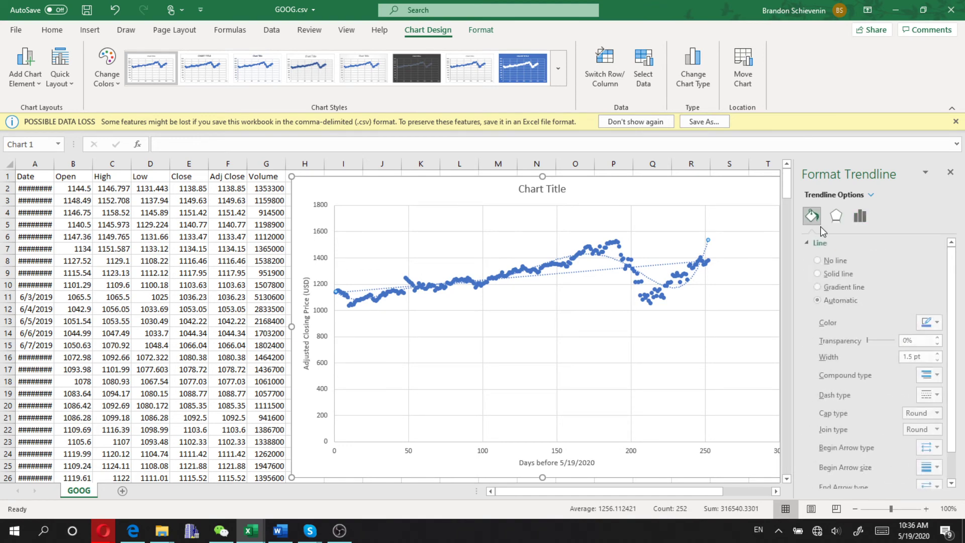
left_click(939, 323)
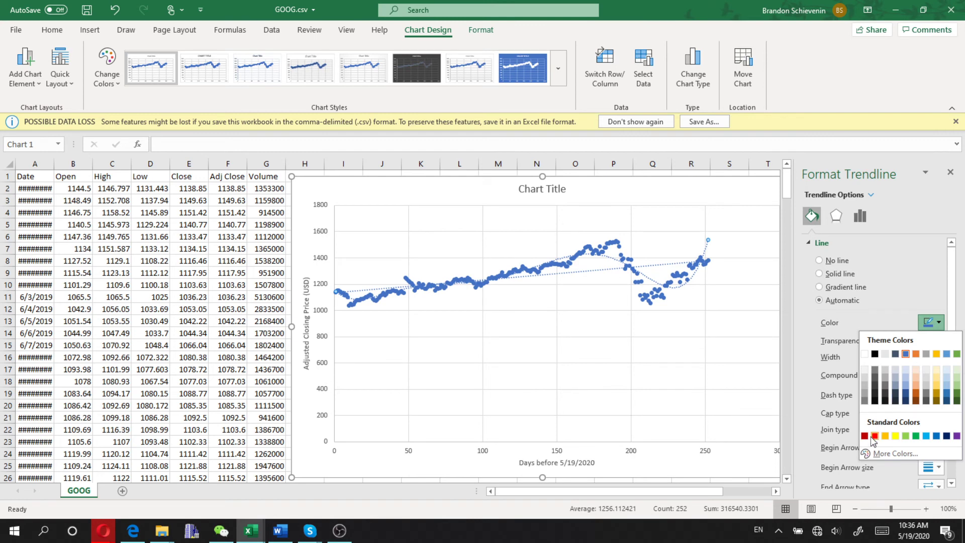
left_click(864, 437)
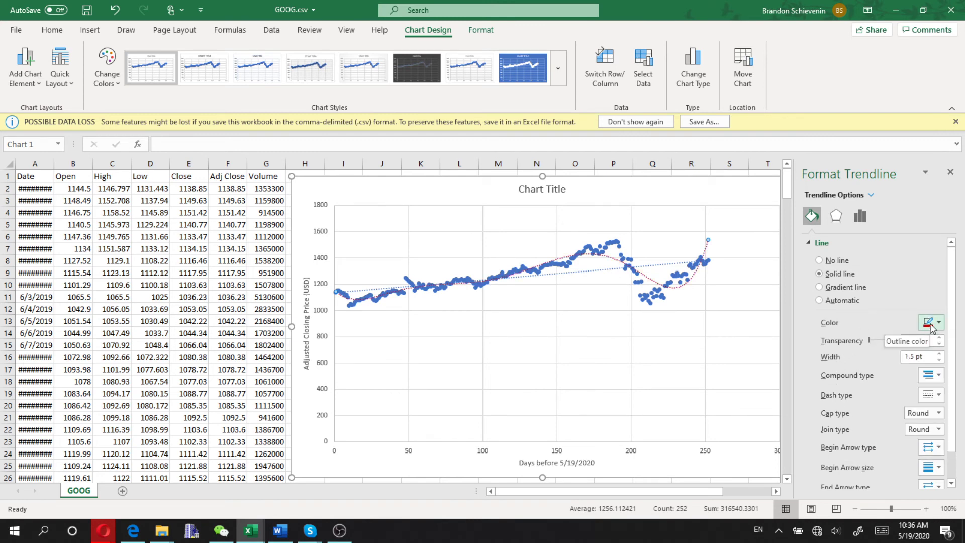
left_click(939, 353)
left_click(939, 354)
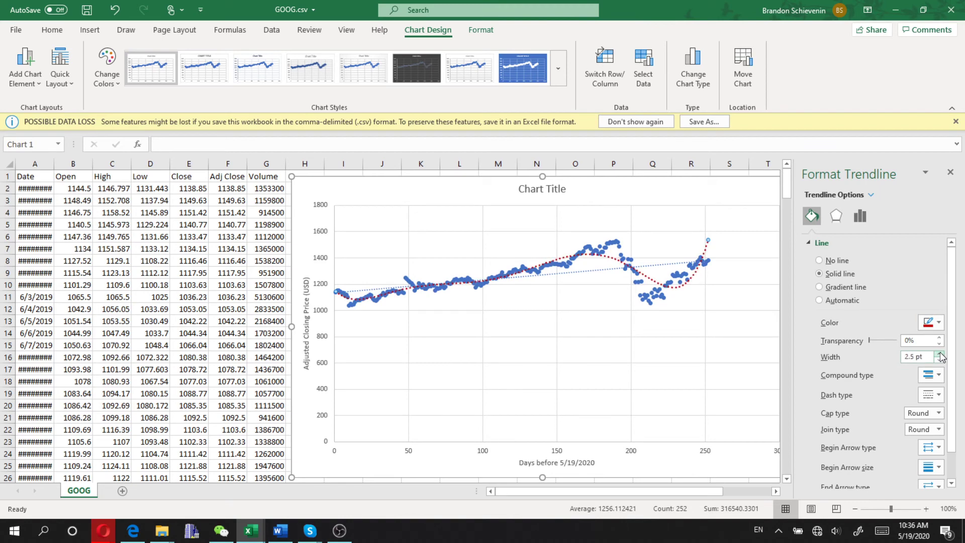
left_click(939, 353)
left_click(939, 353)
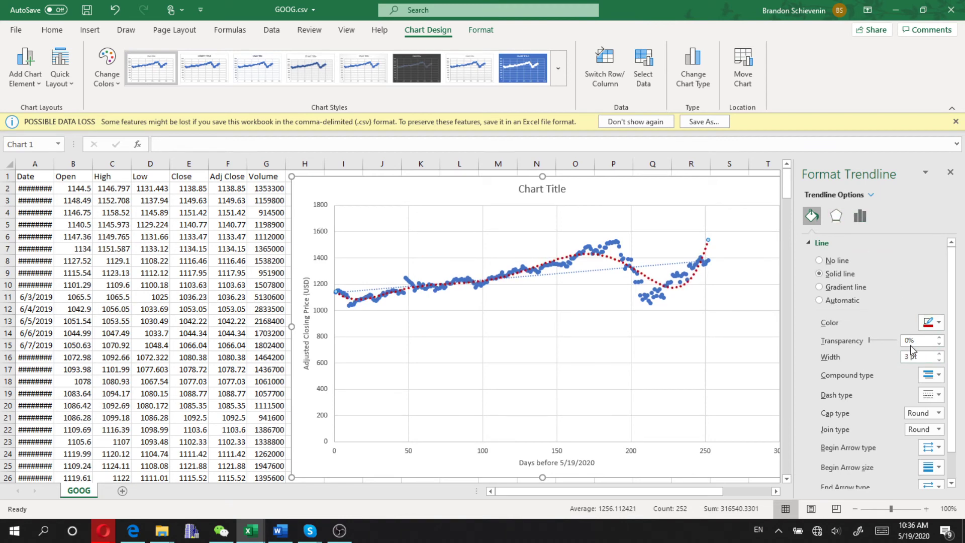
- Display the trendline's equation and R² on the chart and change its dash type to Solid
left_click(859, 218)
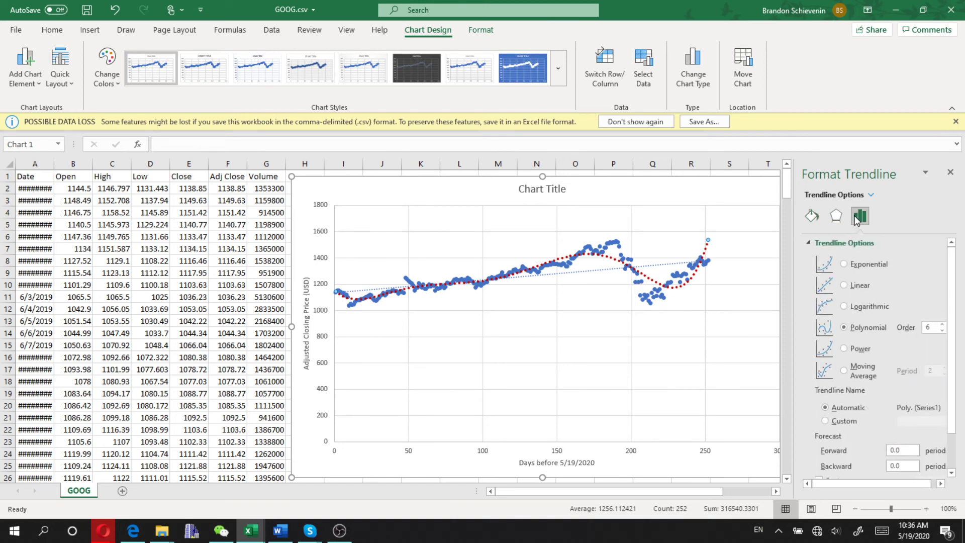
scroll(885, 309, "down", 1)
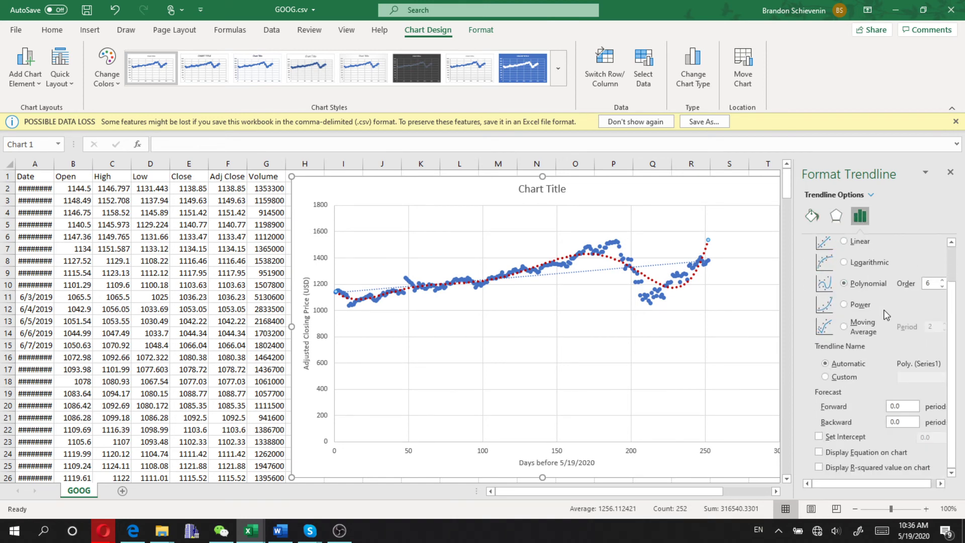
left_click(868, 453)
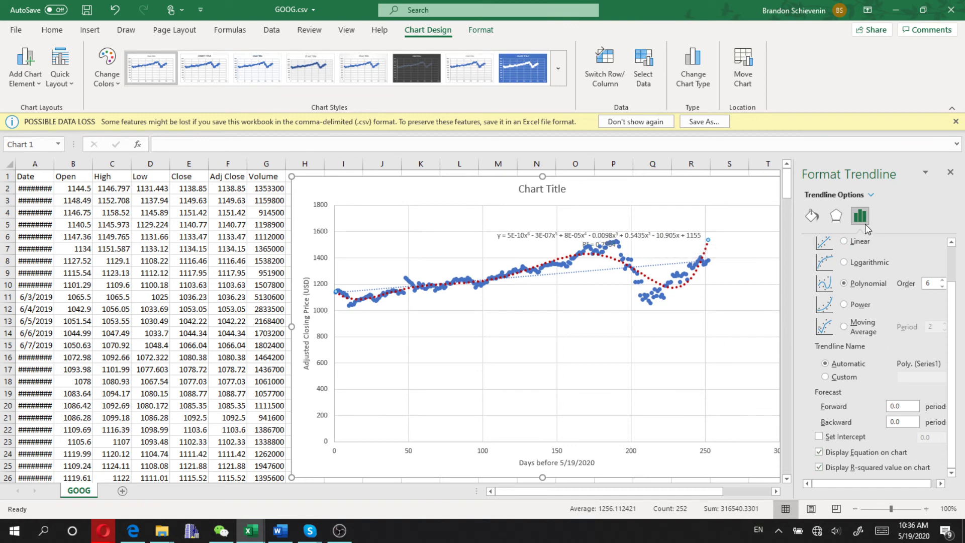
left_click(813, 216)
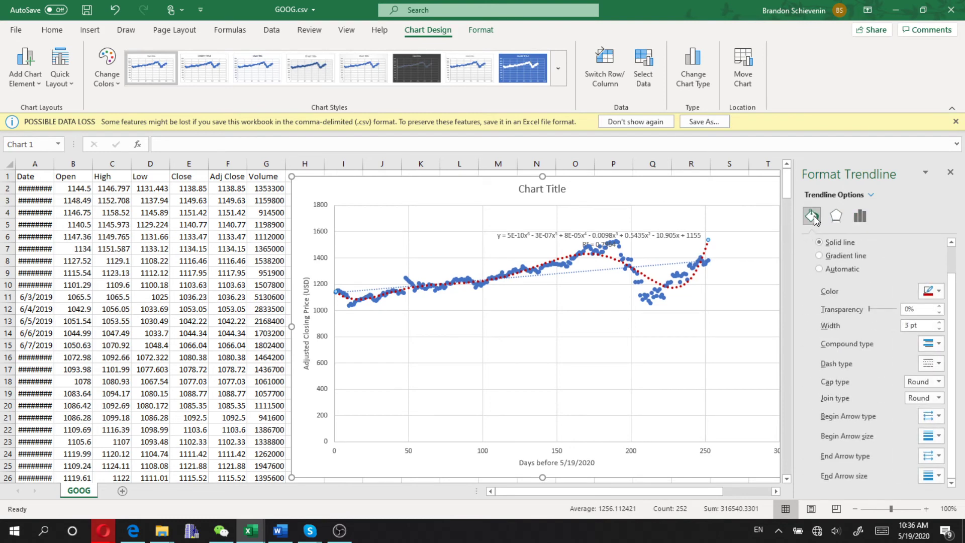
scroll(878, 278, "up", 1)
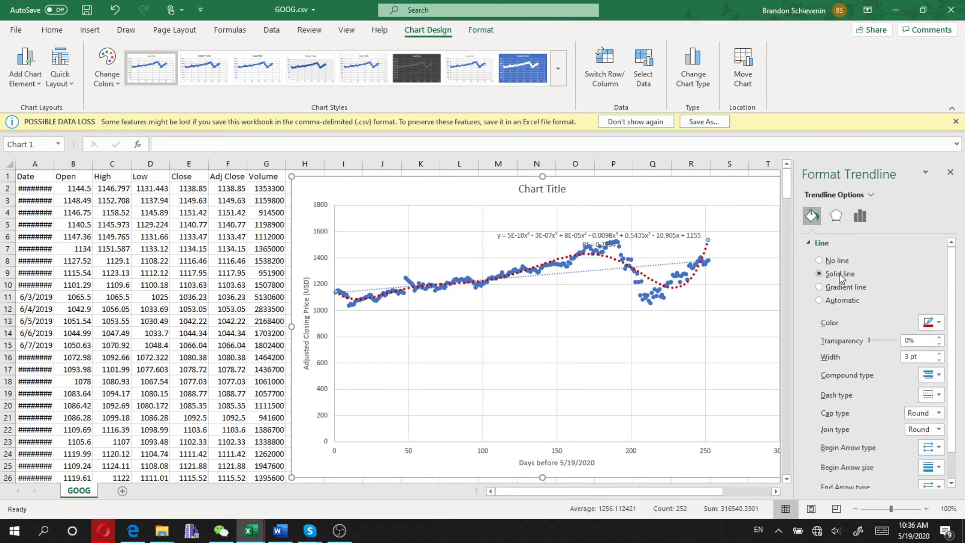
left_click(933, 395)
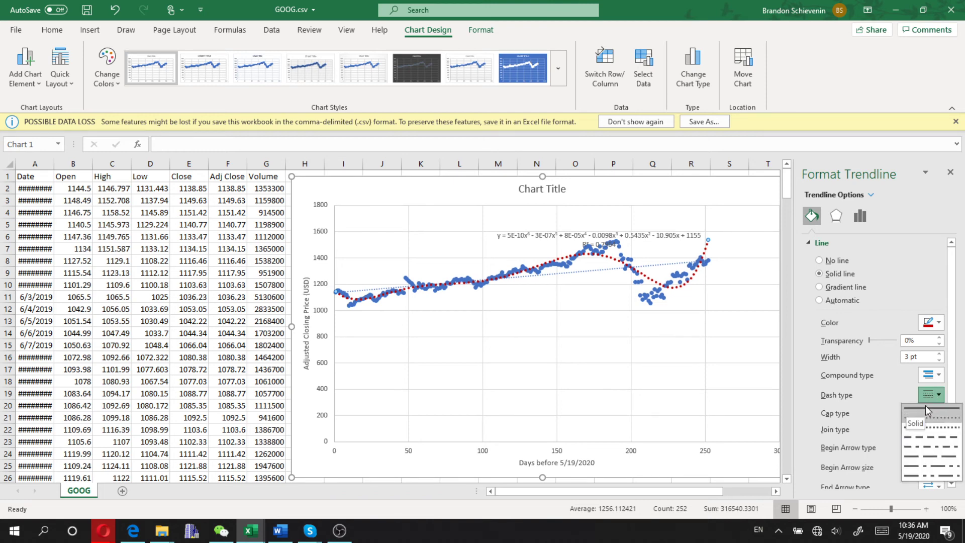
left_click(925, 406)
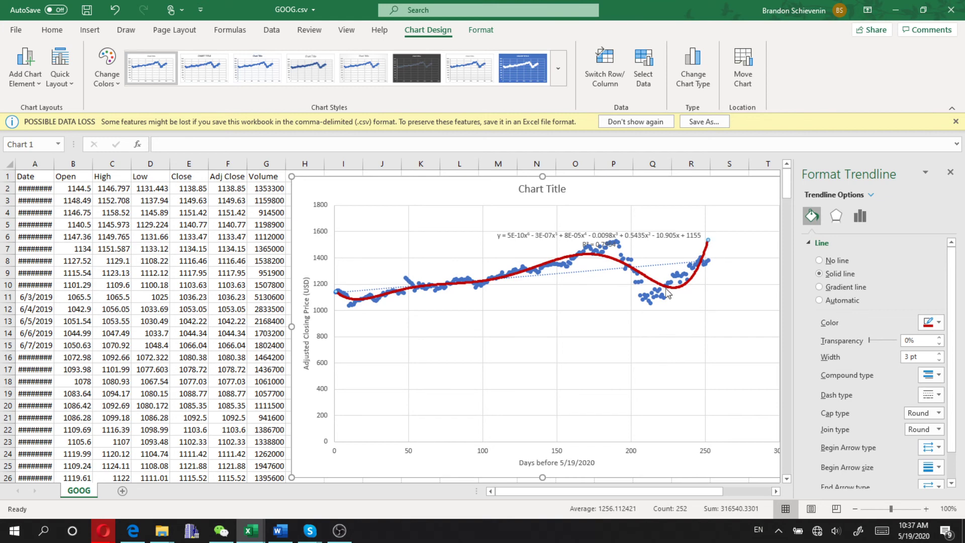
left_click(648, 232)
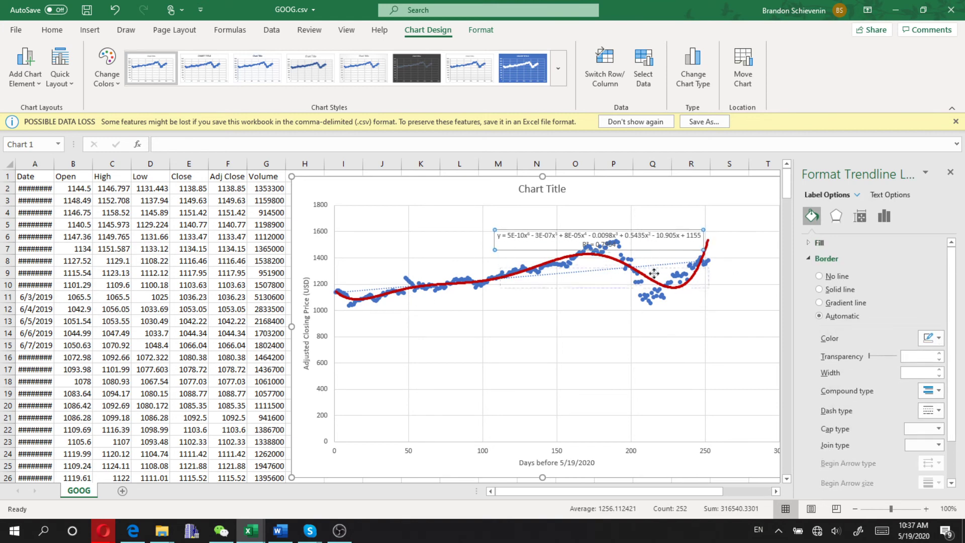
- Move the equation and R² label lower in the plot and give it a solid fill with a black border
left_click_drag(695, 389, 694, 389)
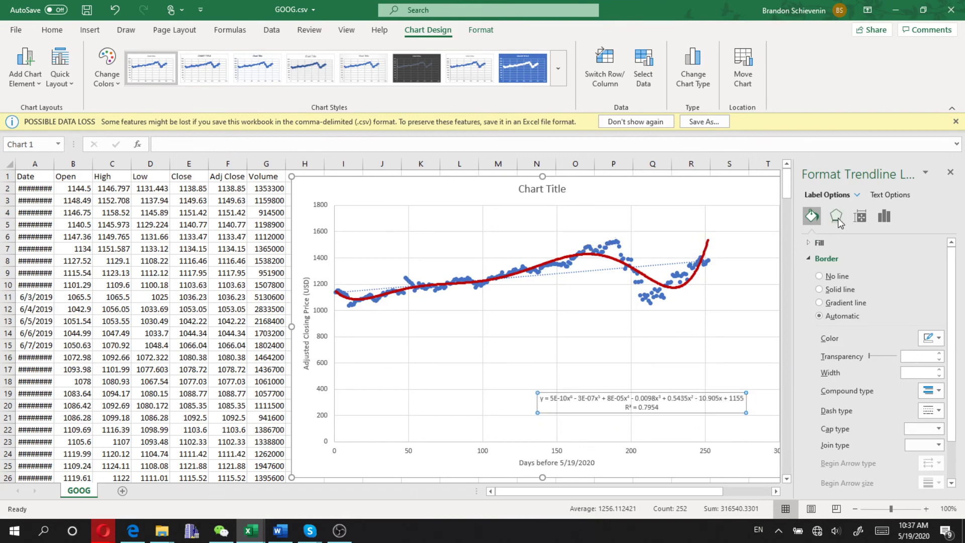
left_click(809, 242)
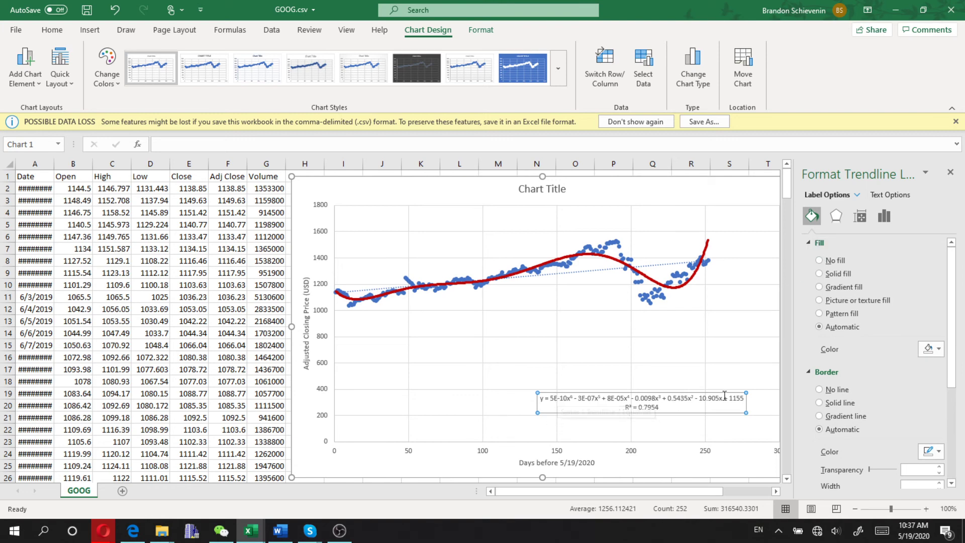
left_click(829, 273)
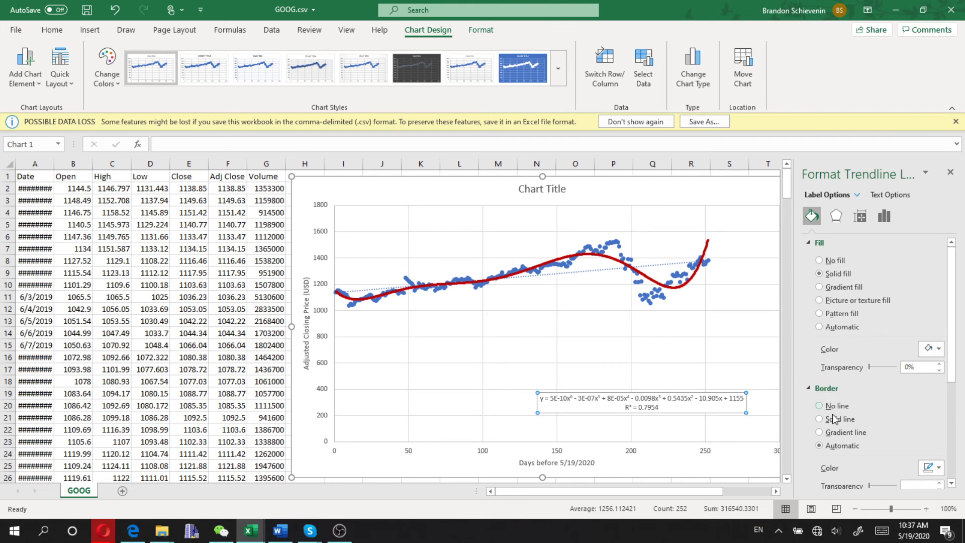
left_click(929, 469)
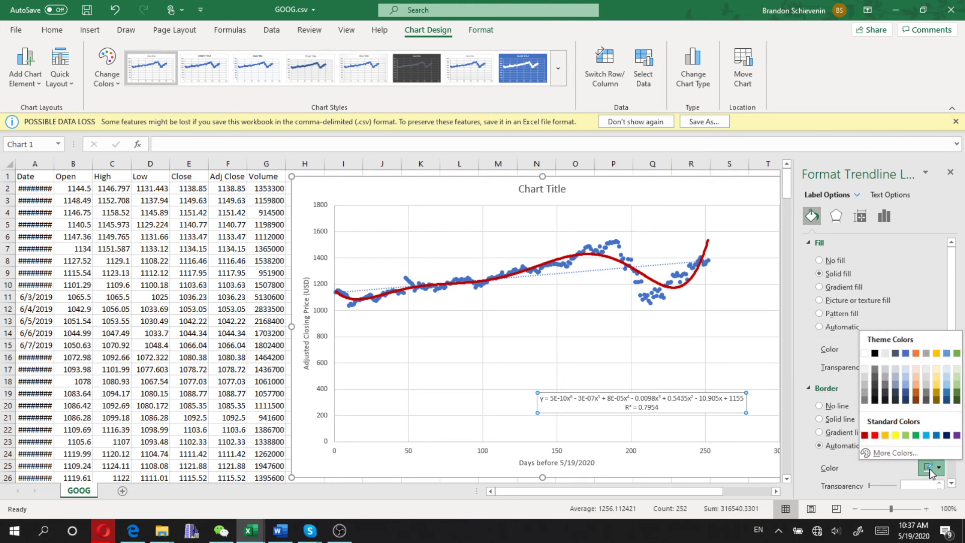
left_click(875, 353)
- Delete the dotted linear trendline from the chart
left_click(677, 358)
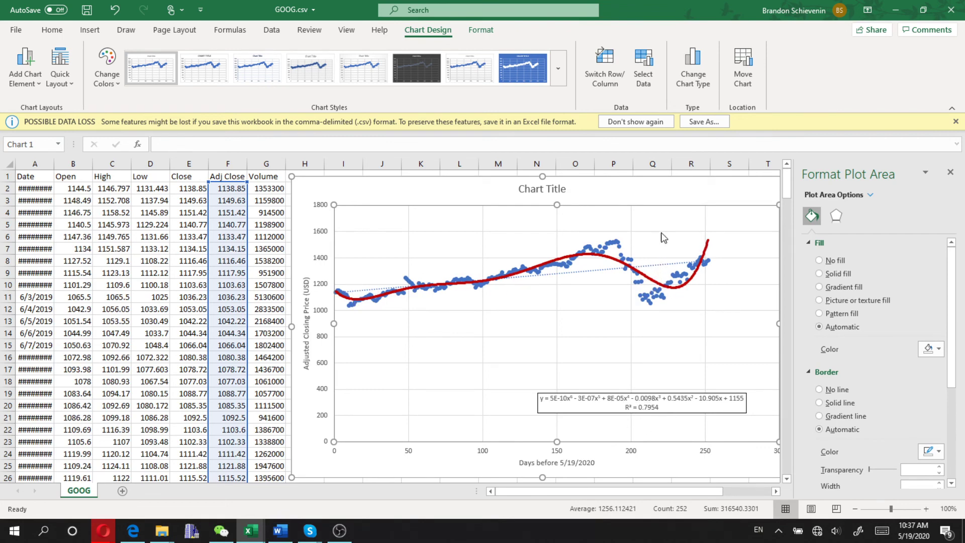
left_click(663, 263)
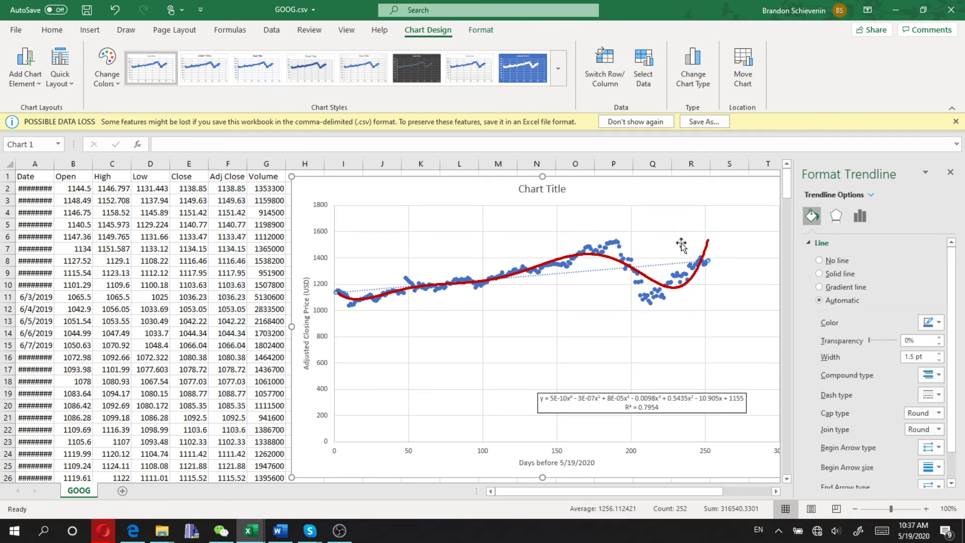
key("Delete")
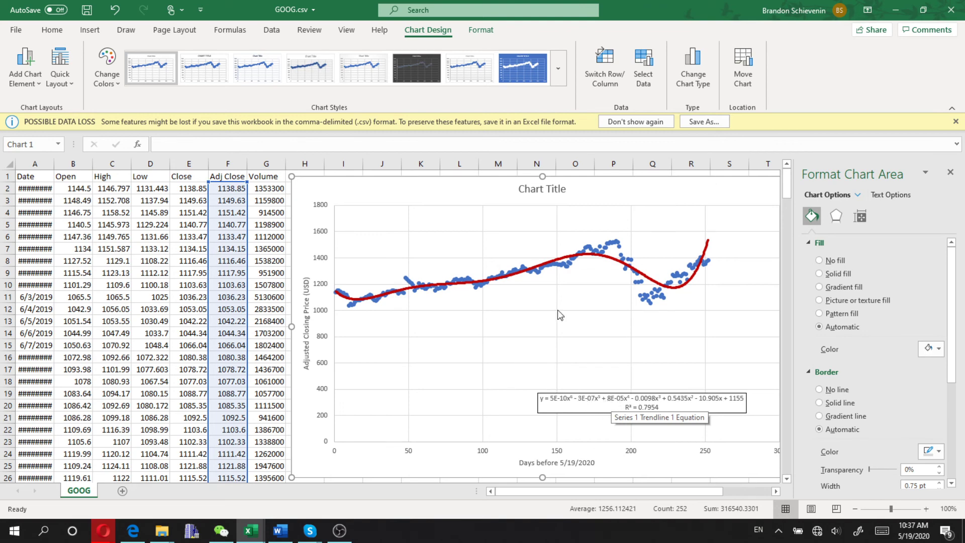
- Retitle the chart 'Google Stock Price Last 252 Days'
left_click(542, 189)
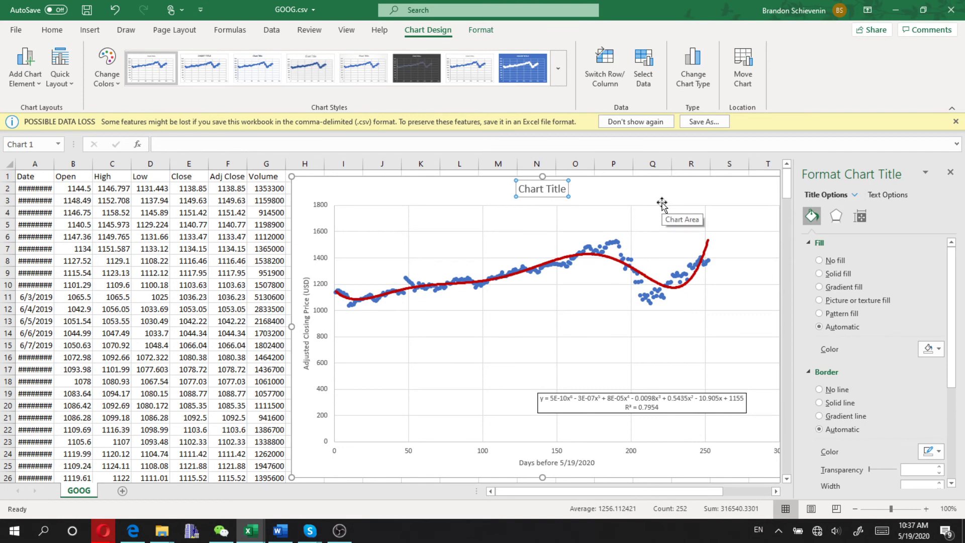
type("Google Stock Price Last 252 D")
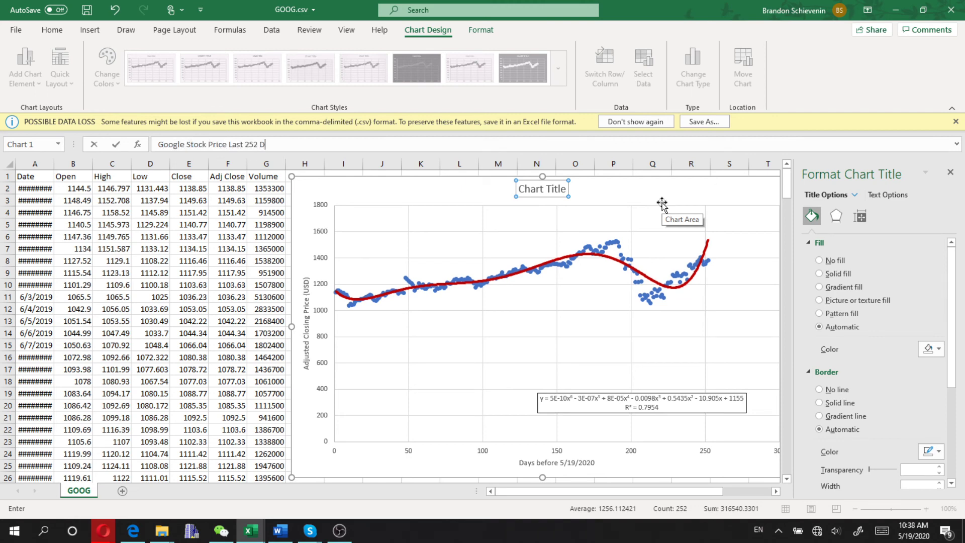
key("Return")
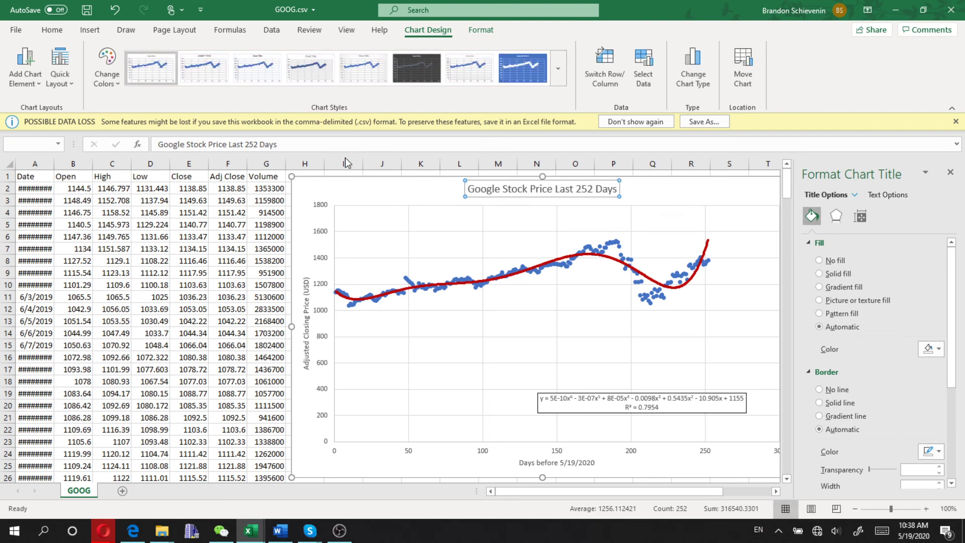
- Preview a dark and a hollow-marker chart style, then keep the original Style 1
left_click(400, 74)
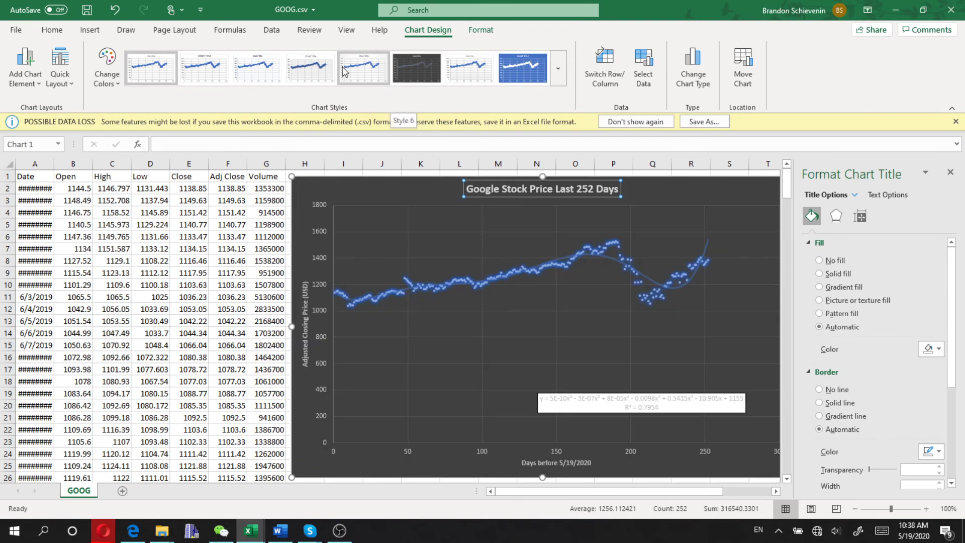
left_click(313, 69)
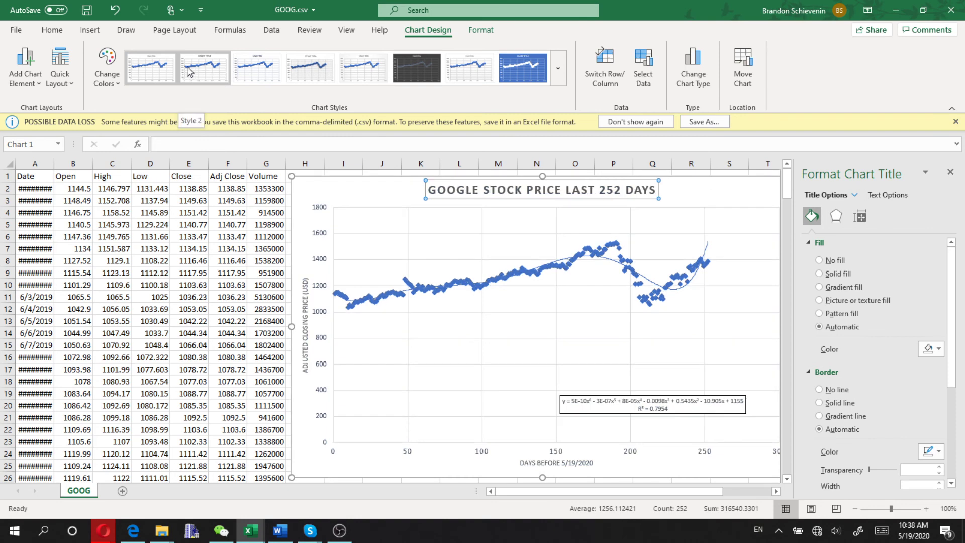
left_click(151, 68)
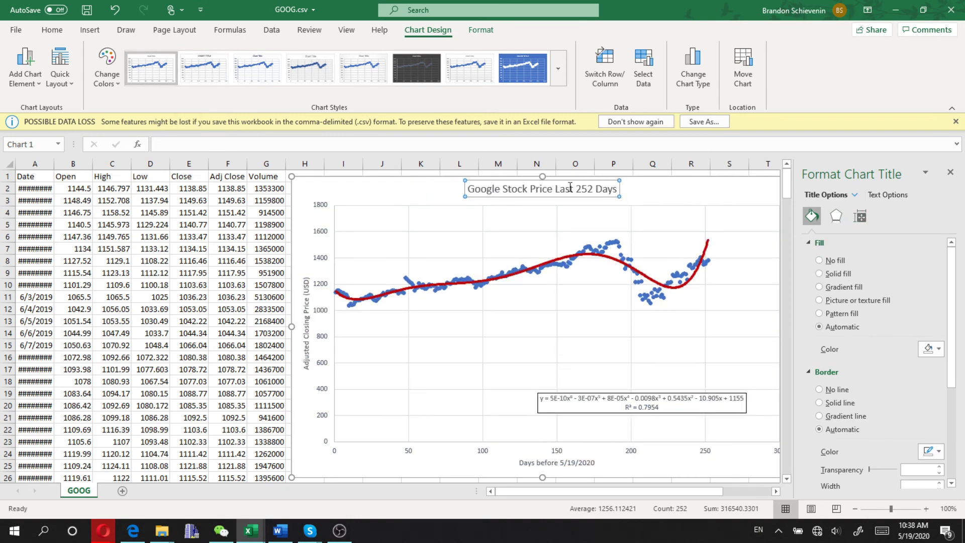
left_click(680, 173)
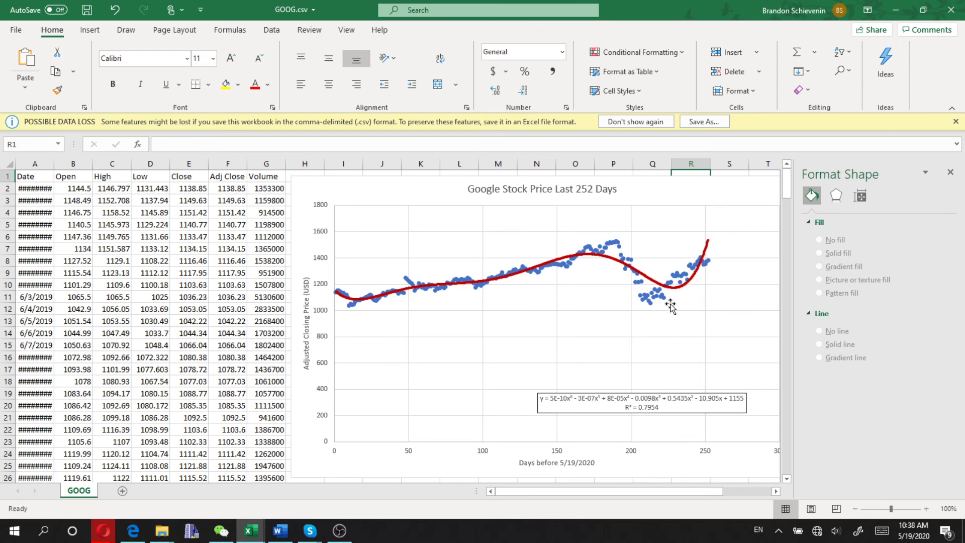
left_click(709, 245)
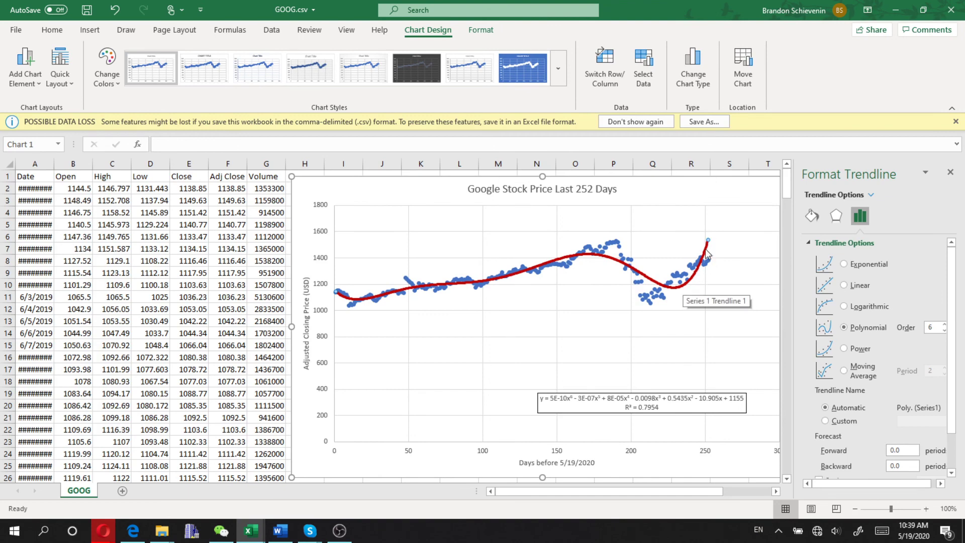
left_click(741, 267)
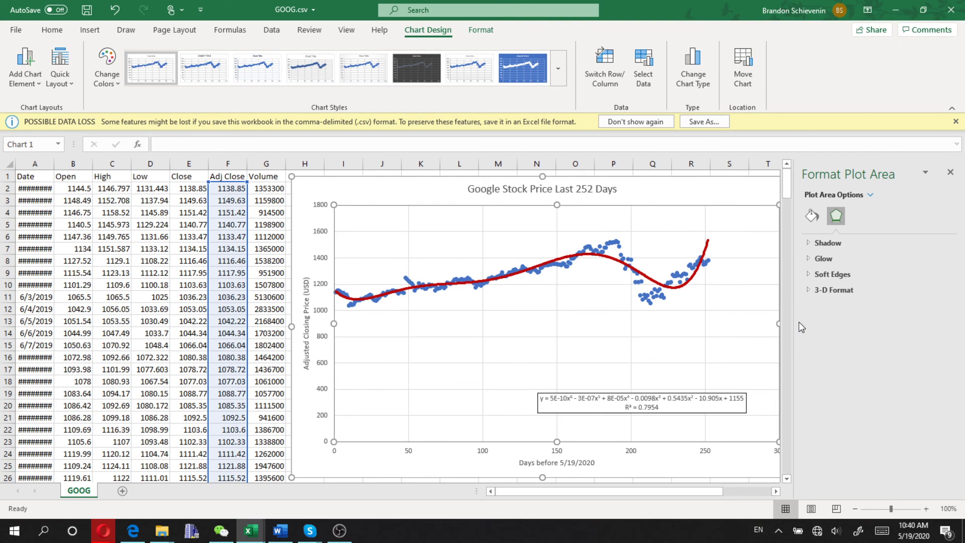
- Zoom in to inspect the red polynomial trendline, then zoom back out to 85%
mouse_move(569, 270)
scroll(756, 269, "up", 5, "ctrl")
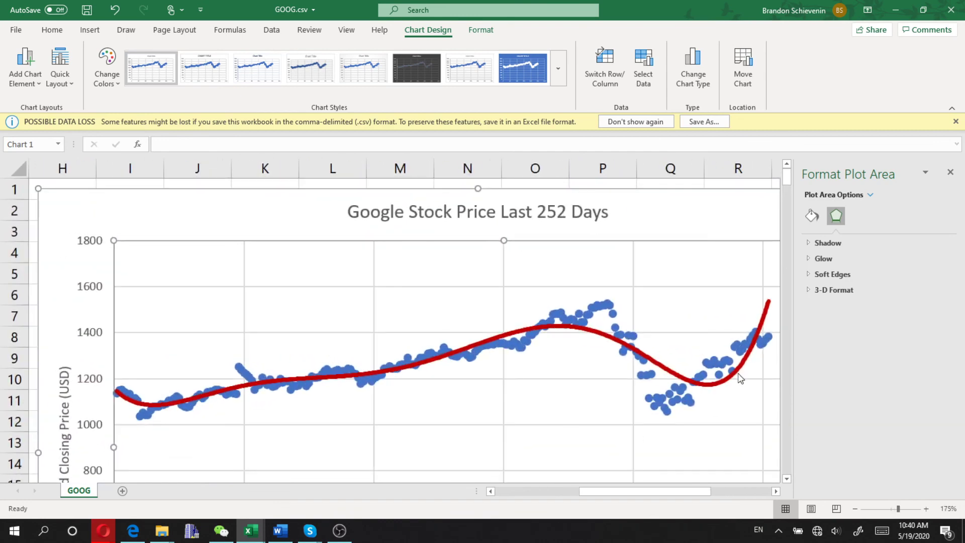
scroll(756, 342, "right", 3)
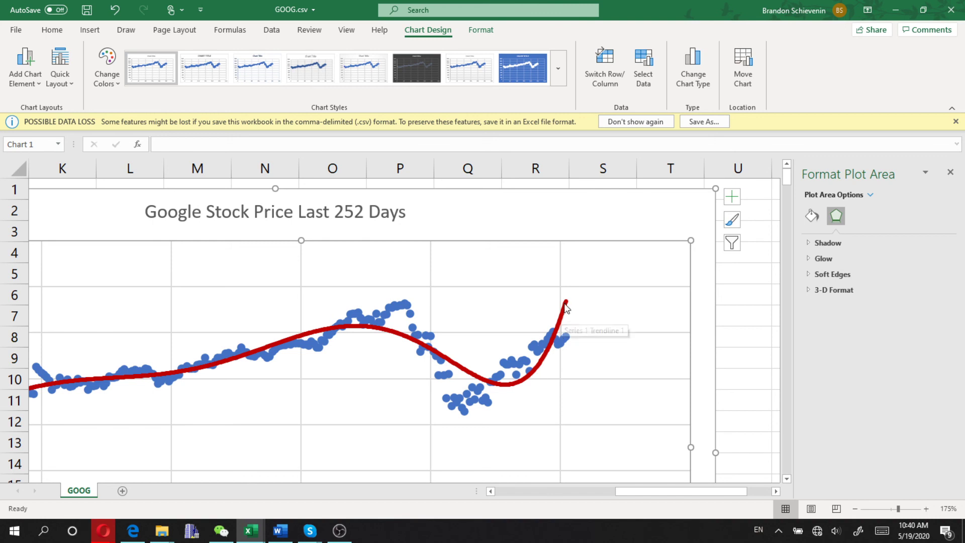
scroll(550, 357, "down", 1)
scroll(550, 357, "down", 1)
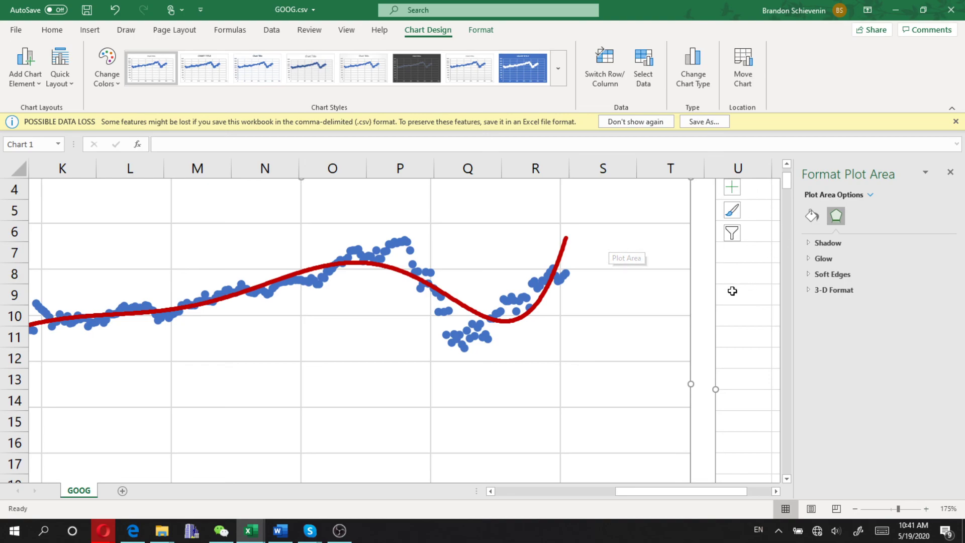
scroll(712, 277, "down", 1, "ctrl")
scroll(712, 277, "down", 8, "ctrl")
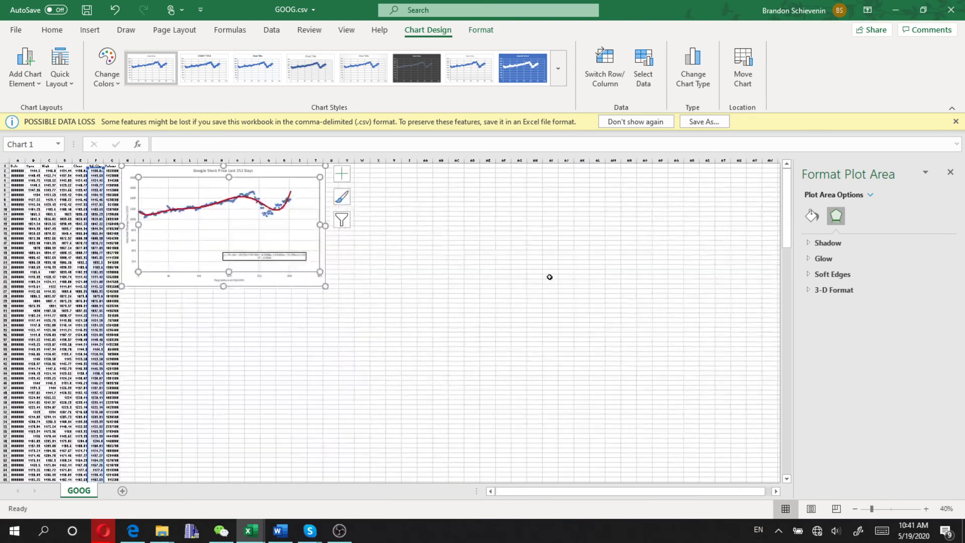
scroll(448, 261, "up", 3, "ctrl")
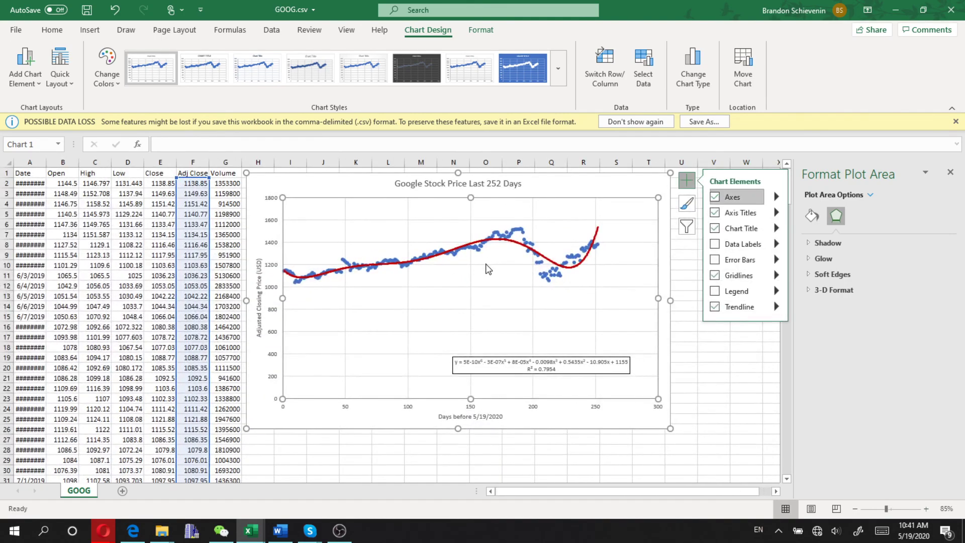